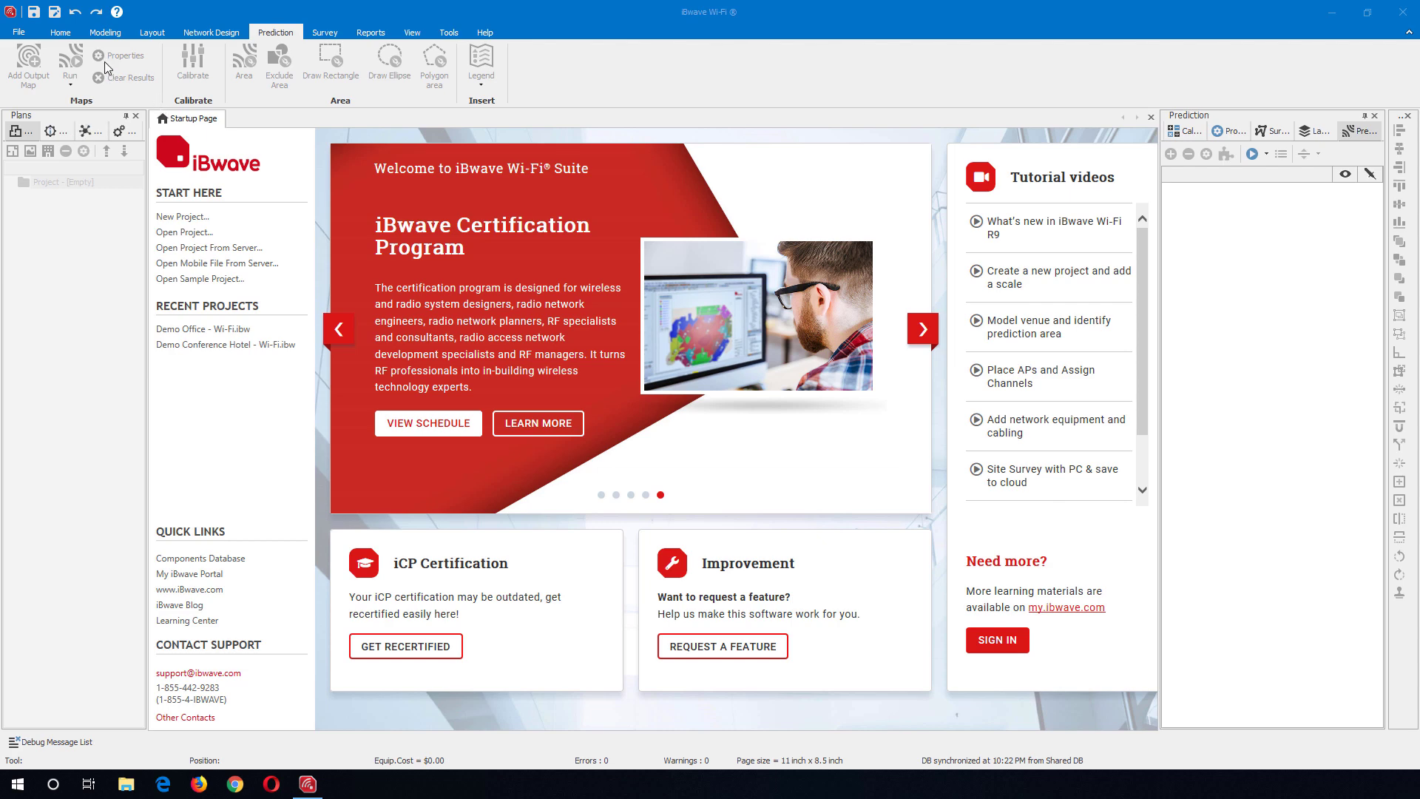
- Start a new project and name it Test in the site information
{"action": "left_click", "coordinate": [60, 34]}
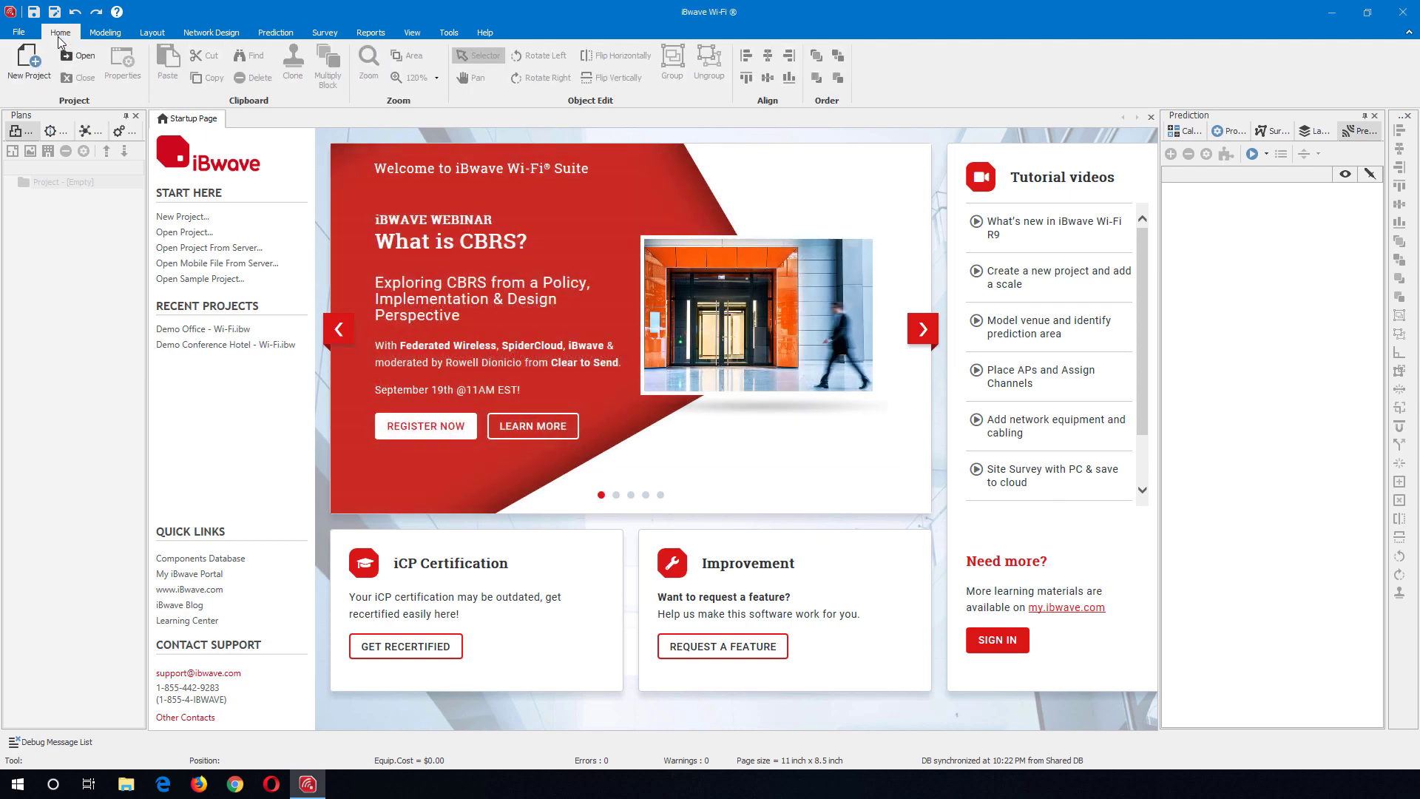
{"action": "left_click", "coordinate": [33, 75]}
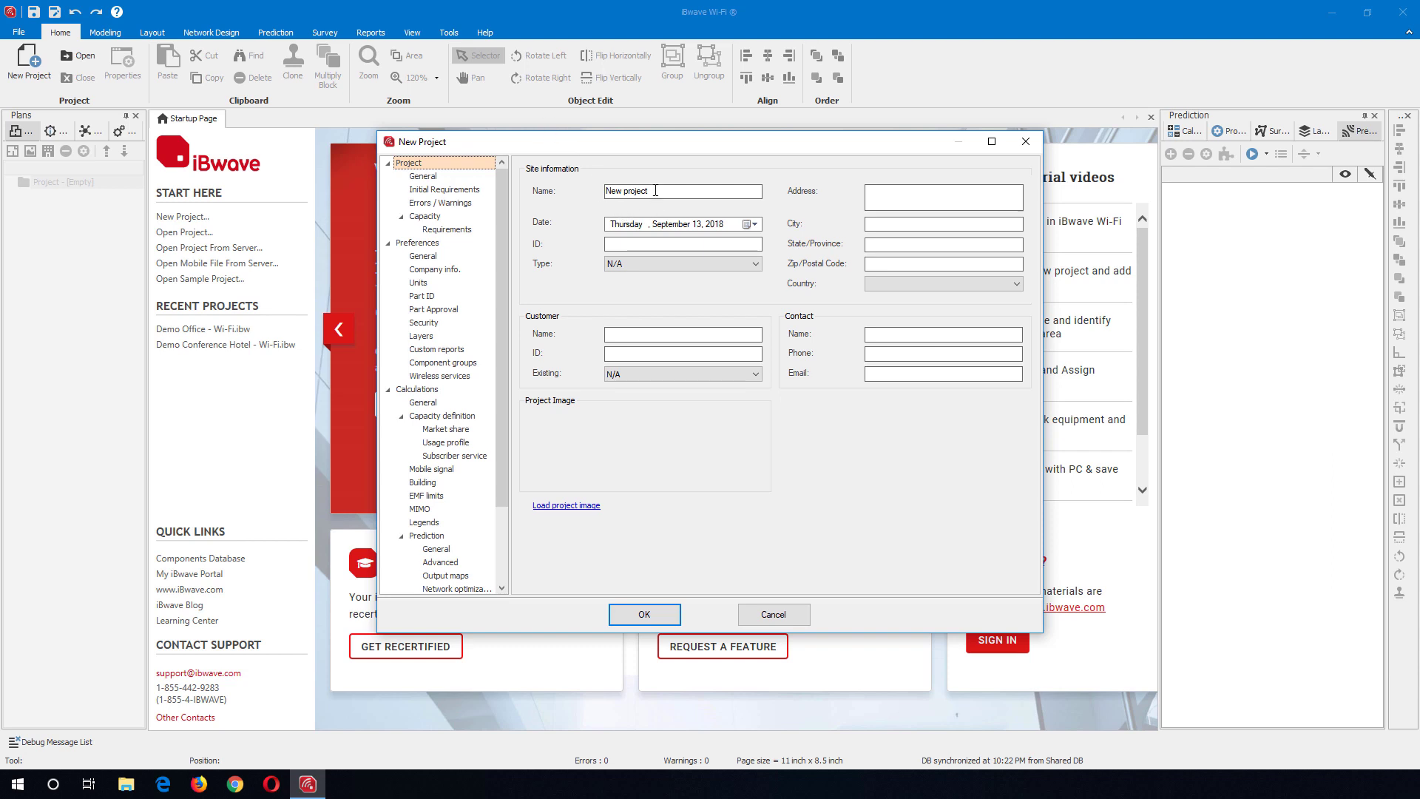
{"action": "left_click_drag", "start_coordinate": [651, 191], "coordinate": [592, 194]}
{"action": "type", "text": "Test"}
{"action": "left_click", "coordinate": [425, 178]}
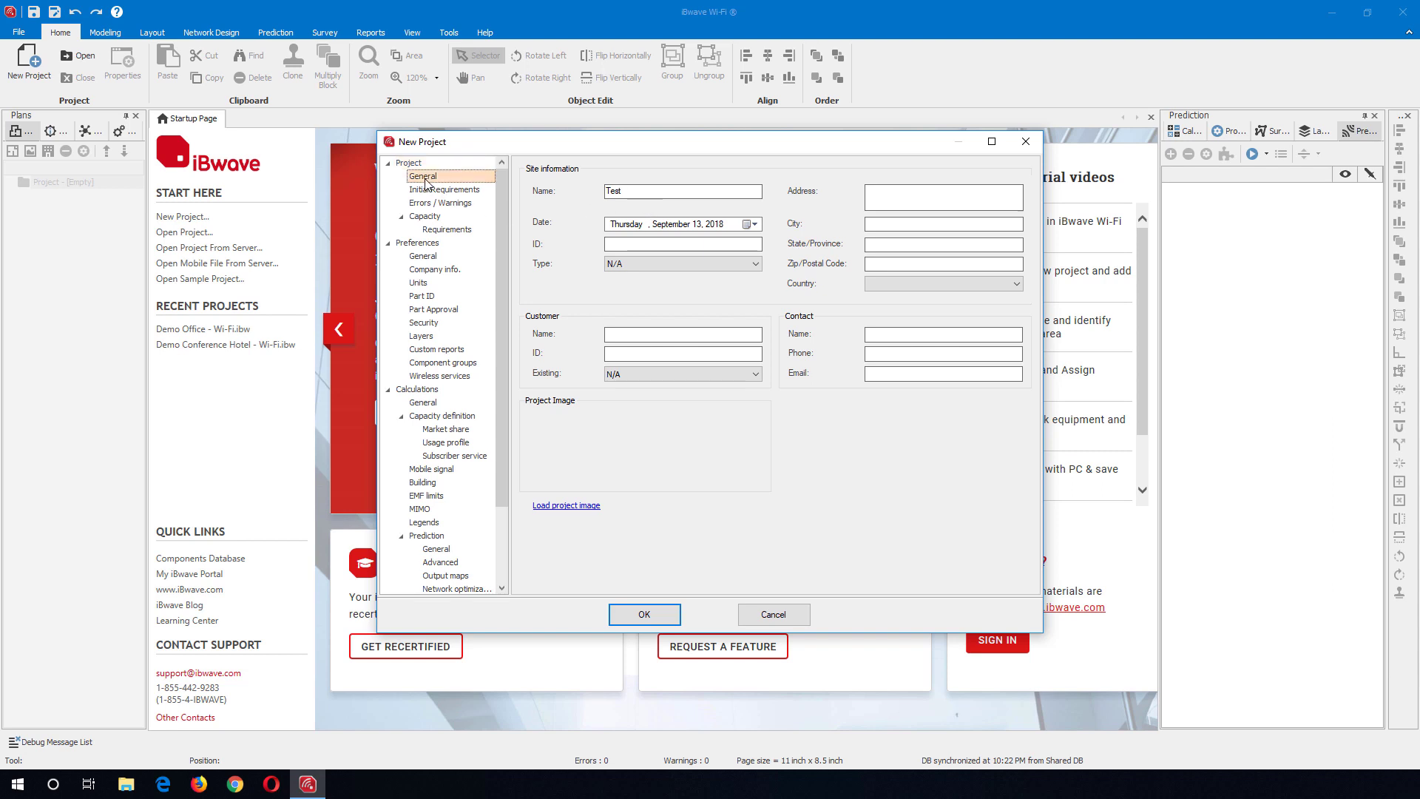
- Switch all general project units to imperial and set the antenna gain unit to dBi
{"action": "left_click", "coordinate": [442, 192]}
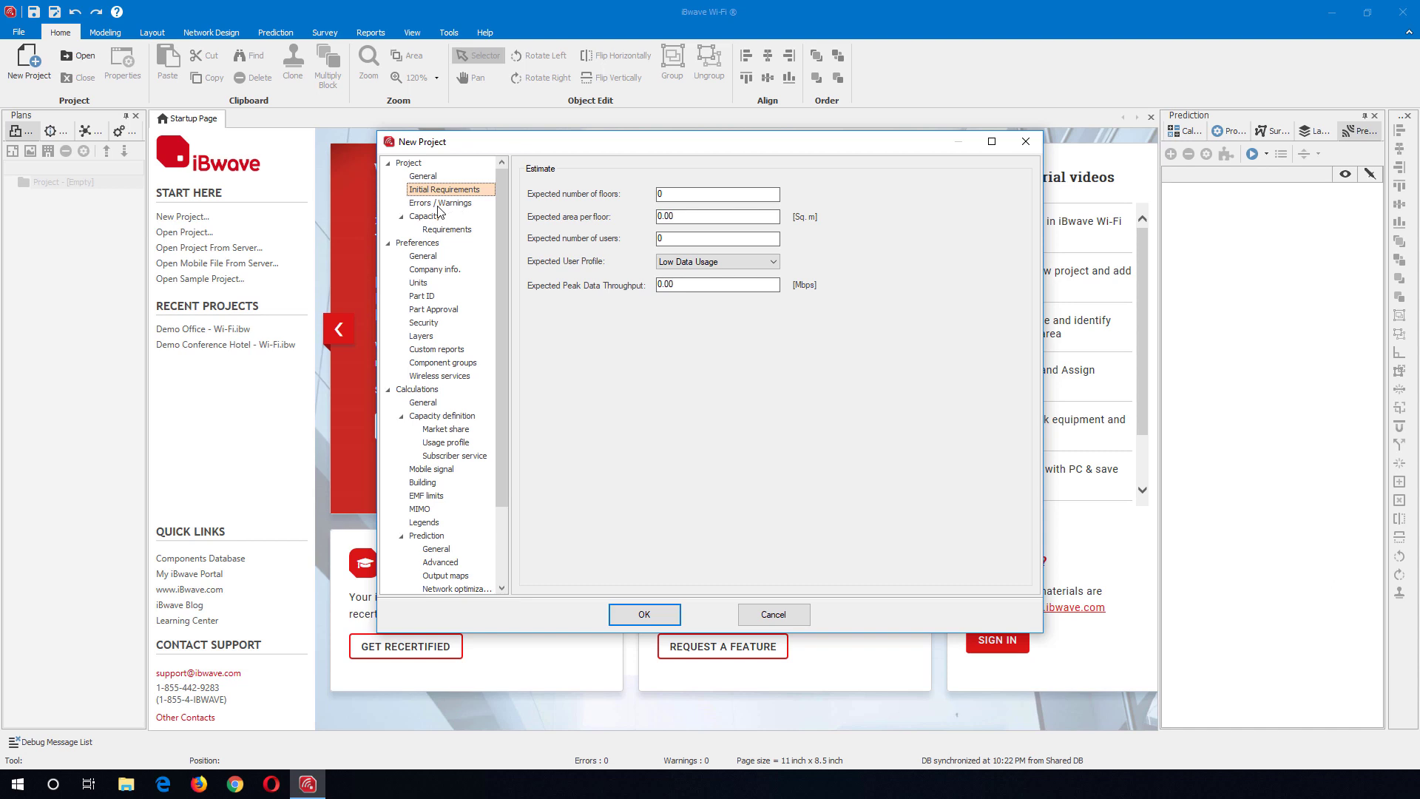
{"action": "left_click", "coordinate": [442, 230]}
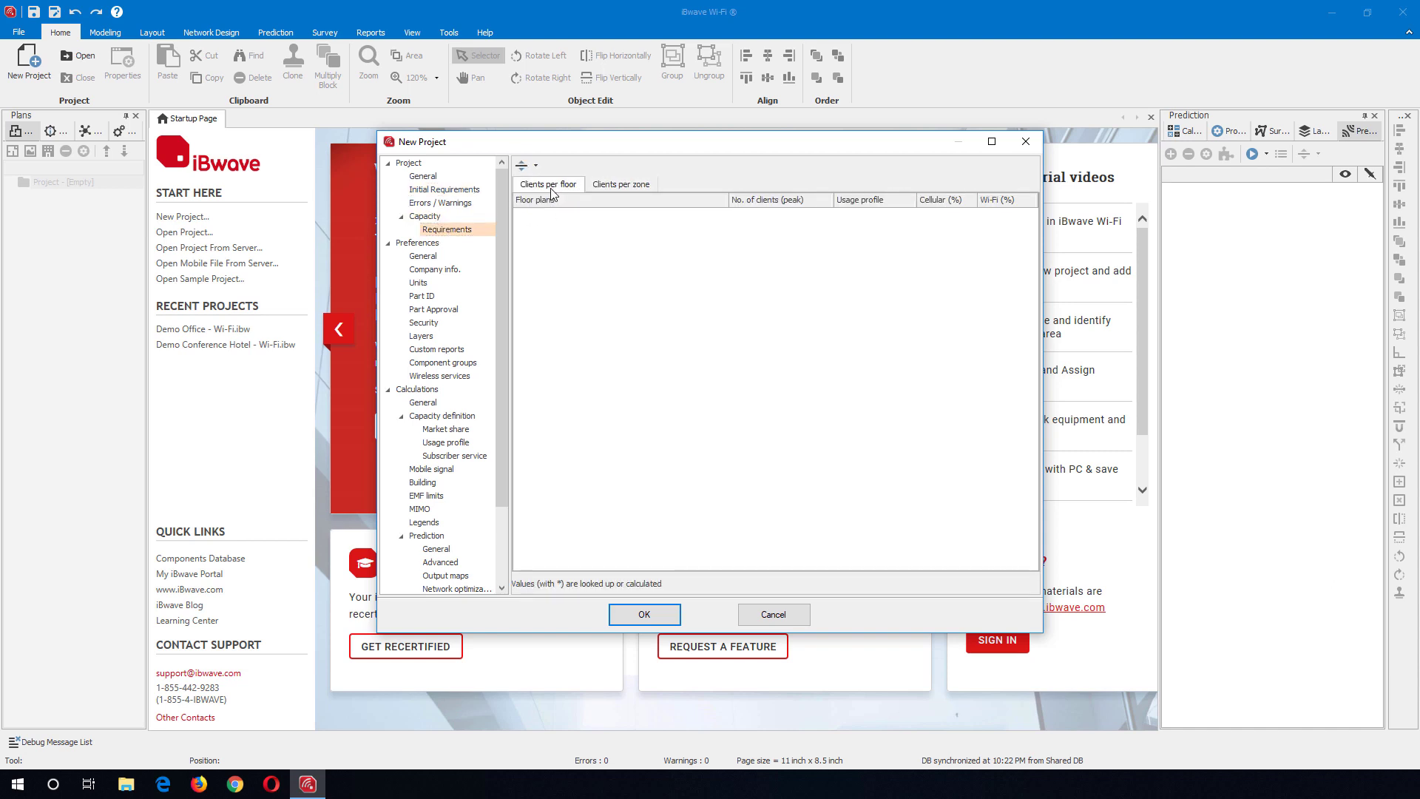
{"action": "left_click", "coordinate": [428, 257]}
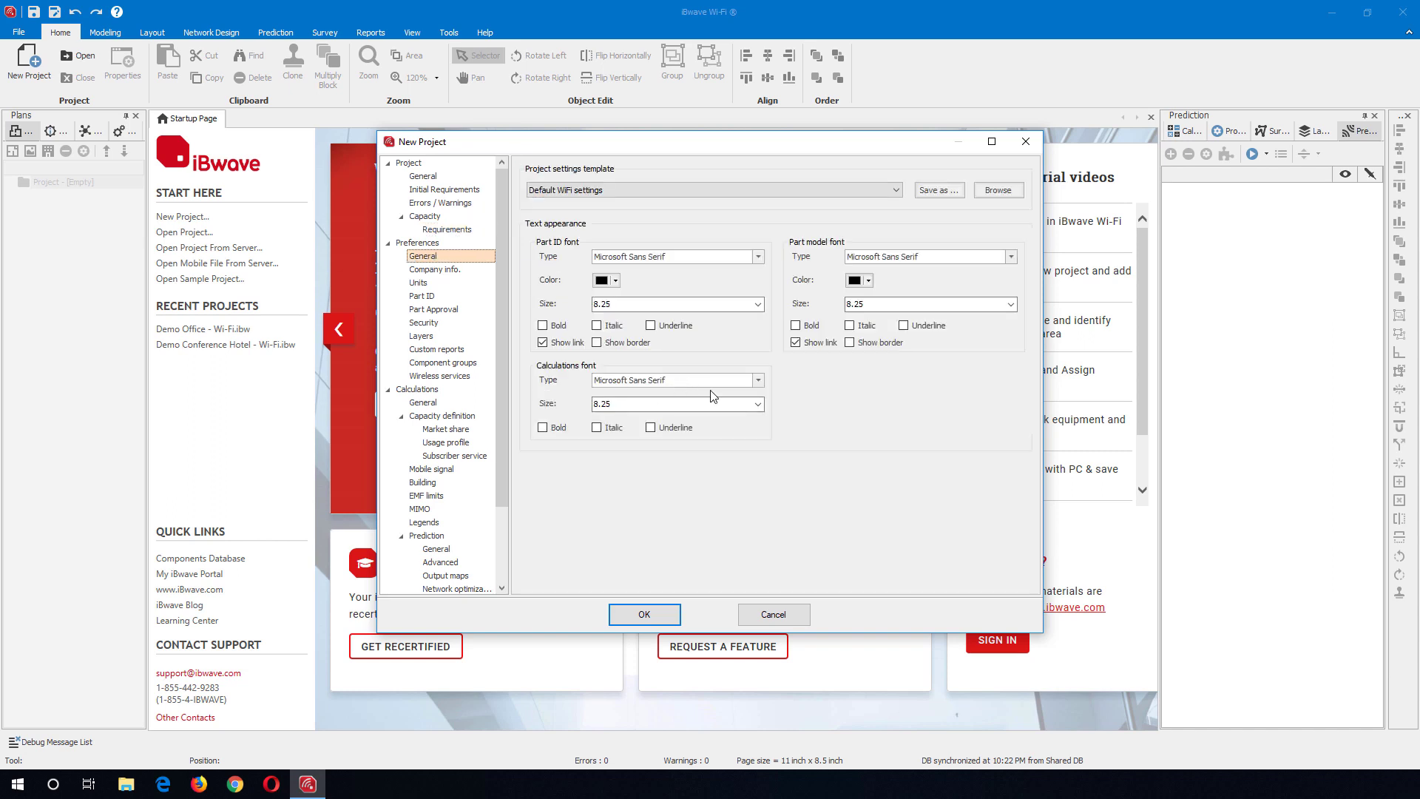
{"action": "left_click", "coordinate": [422, 283]}
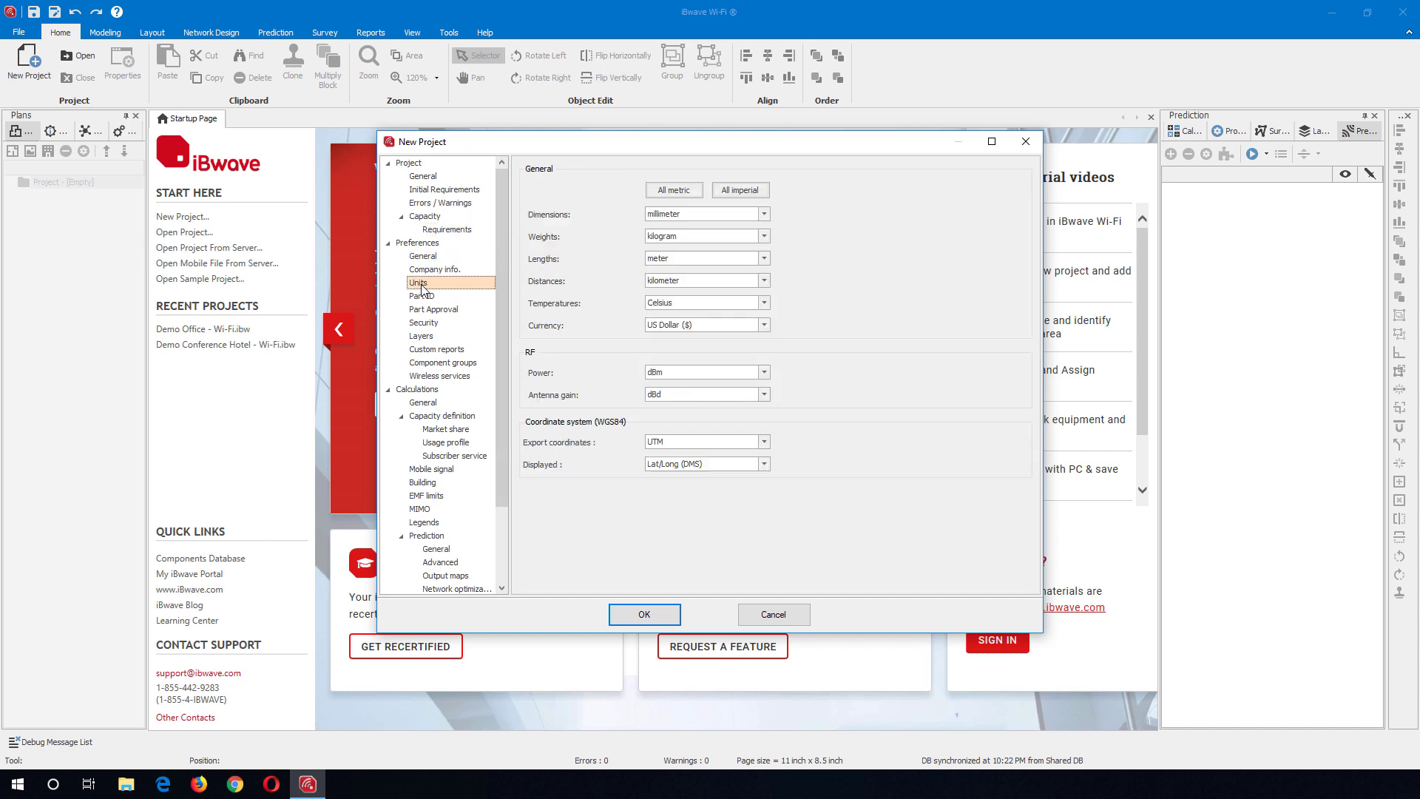
{"action": "left_click", "coordinate": [728, 191]}
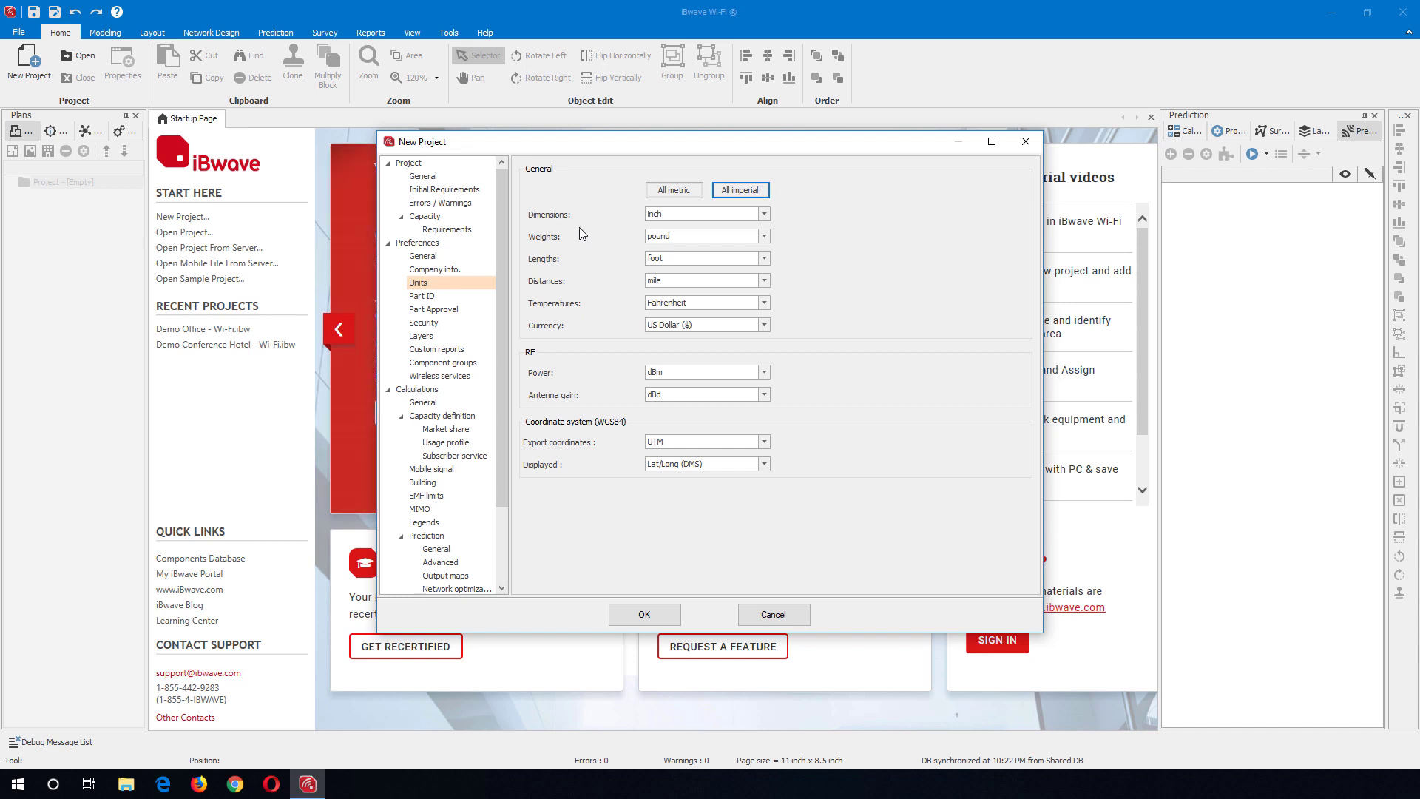
{"action": "left_click", "coordinate": [685, 397]}
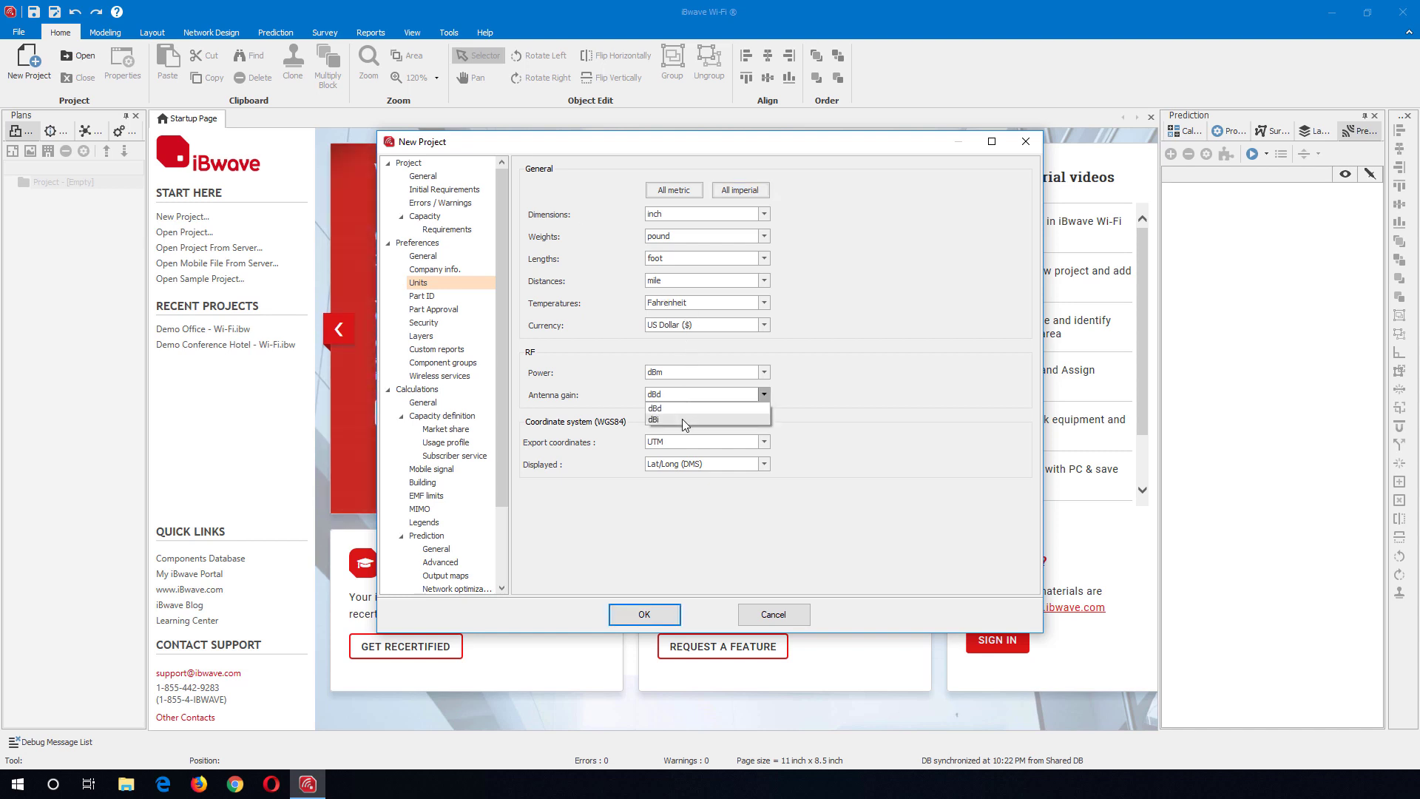
{"action": "left_click", "coordinate": [682, 419]}
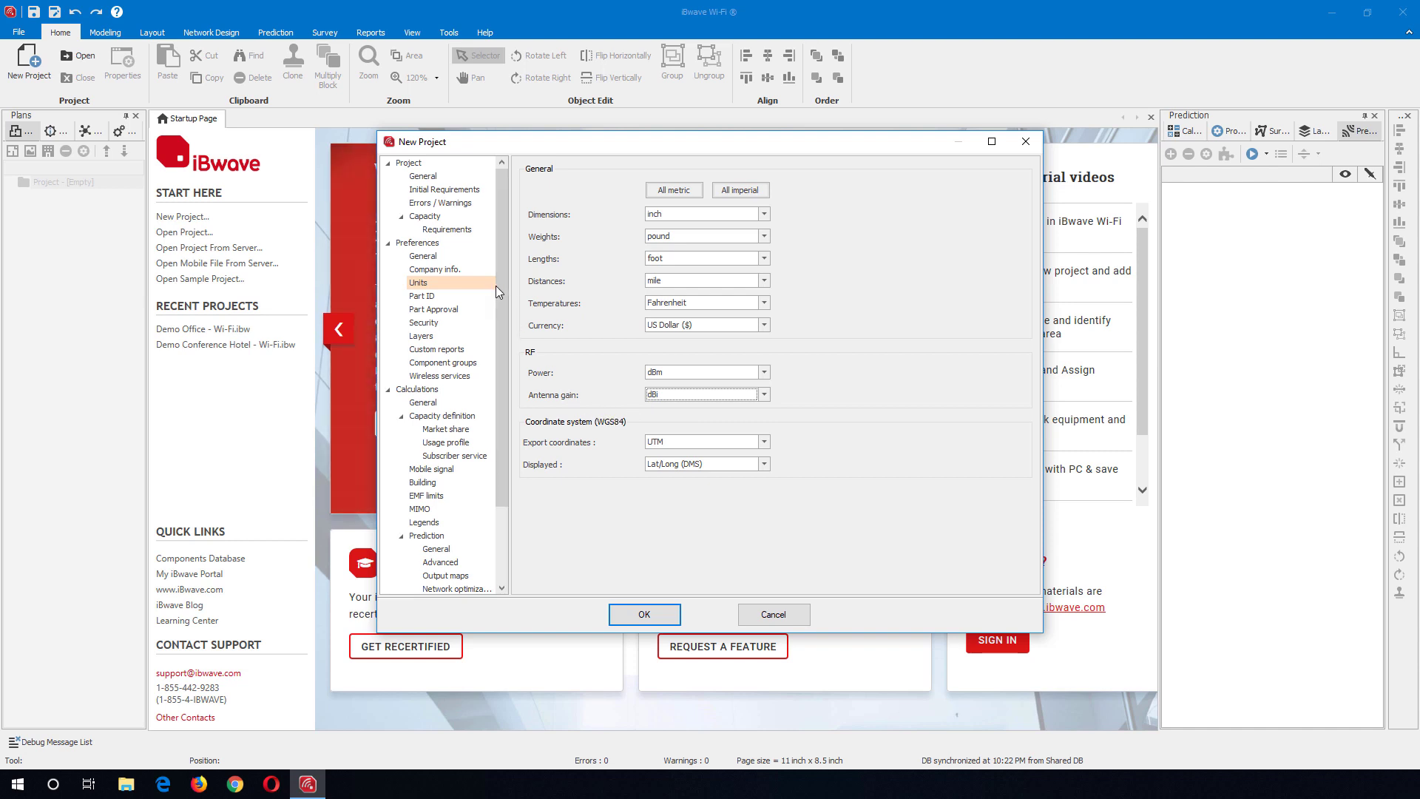
- Review the project's part approval, security, layer, wireless service and capacity definition settings, including market share, usage profile and subscriber services
{"action": "scroll", "coordinate": [498, 302], "scroll_direction": "down", "scroll_amount": 1}
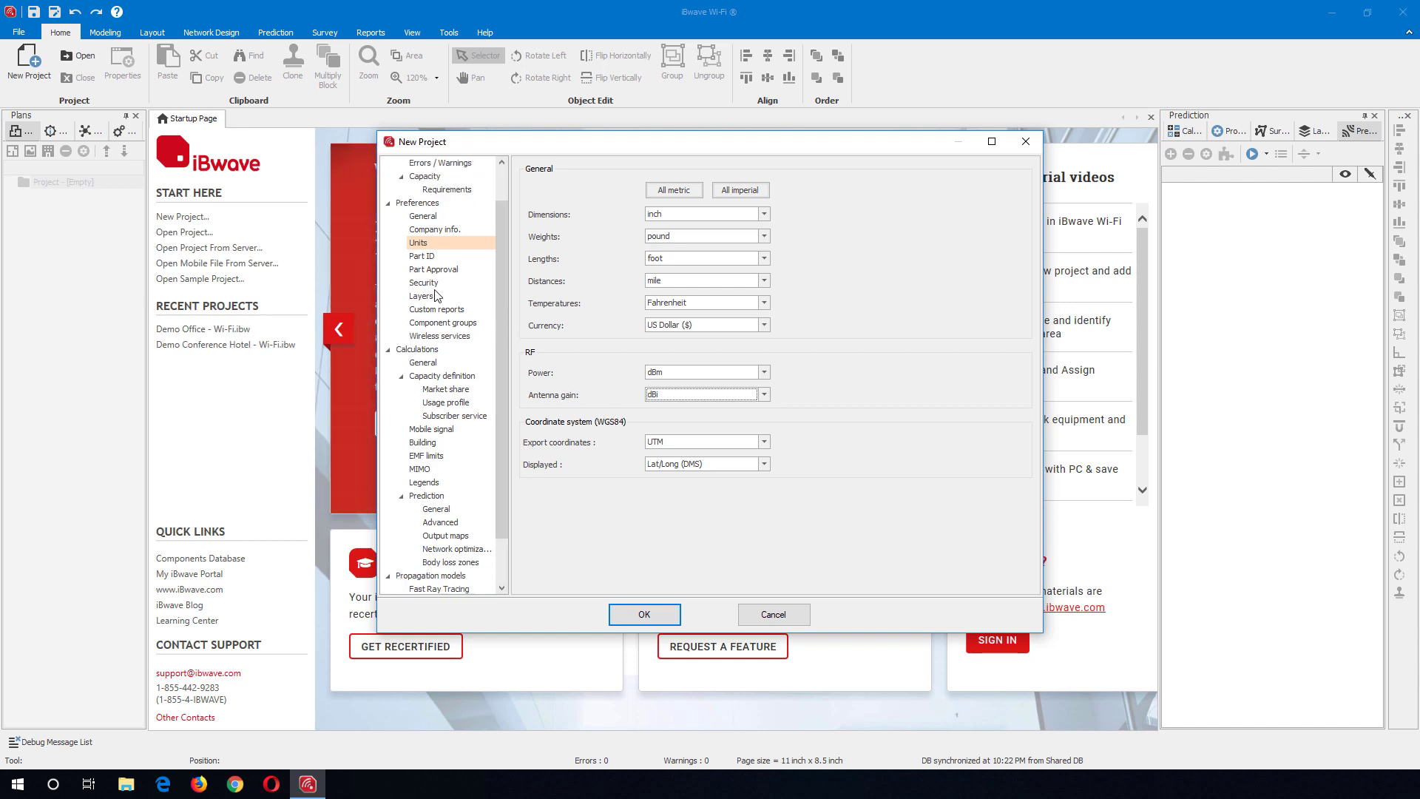
{"action": "left_click", "coordinate": [433, 271]}
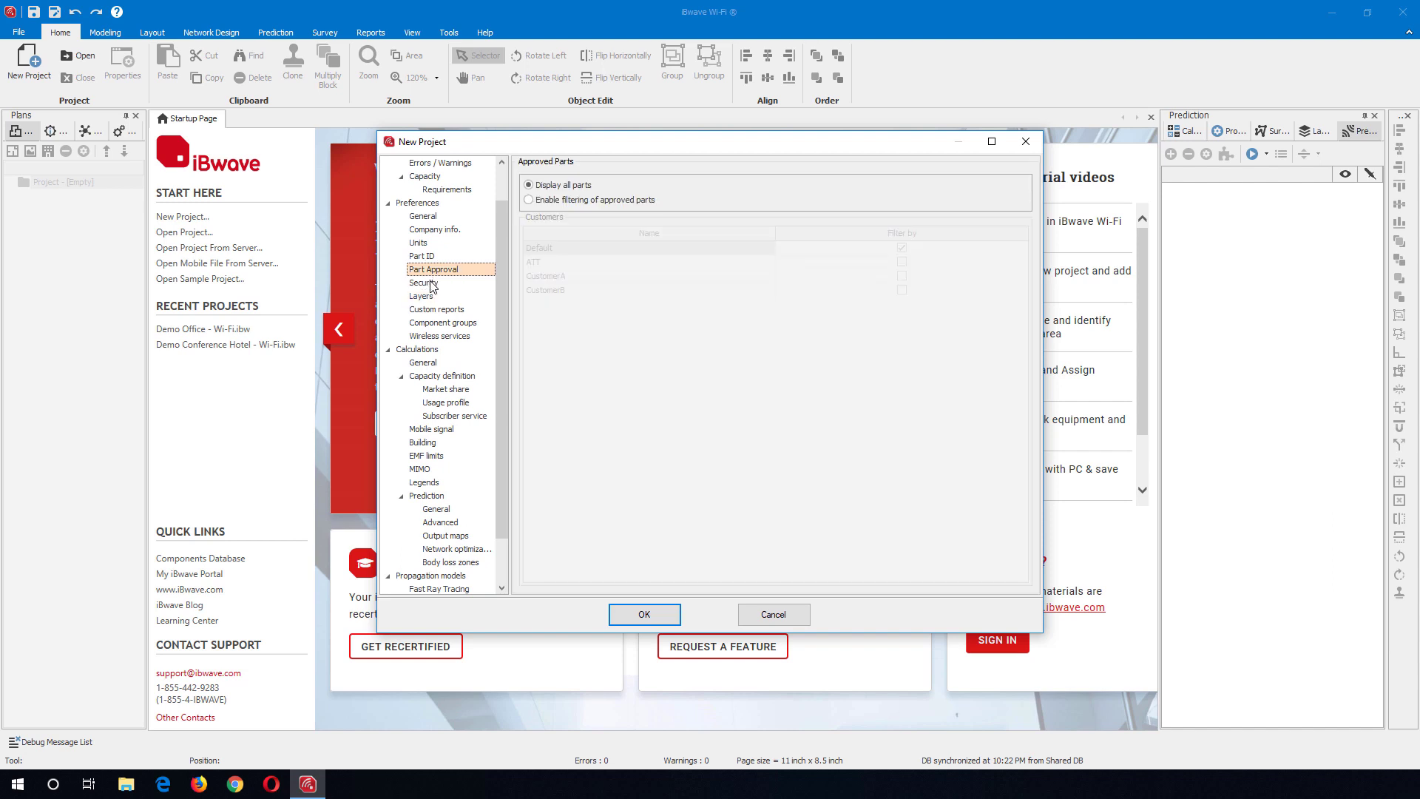
{"action": "left_click", "coordinate": [433, 284]}
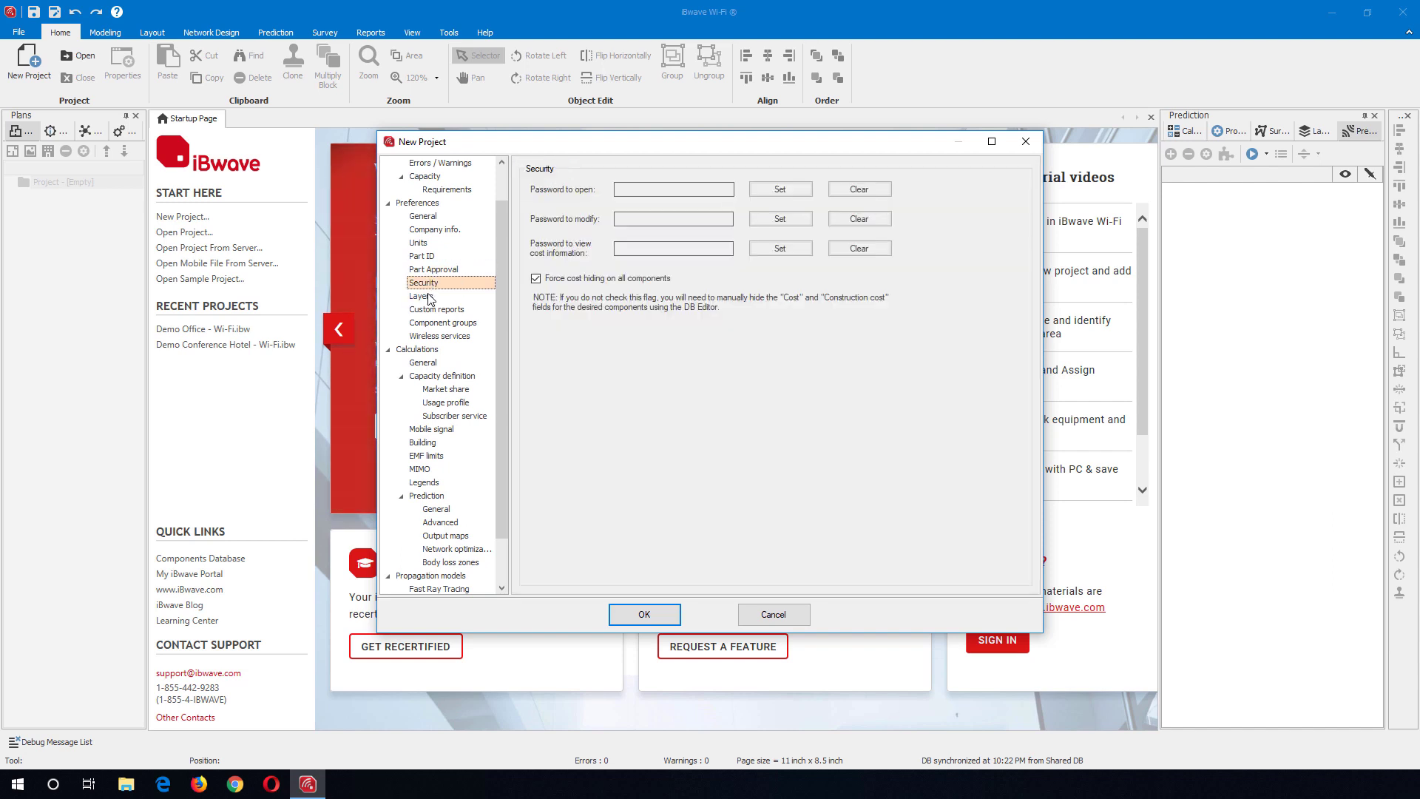
{"action": "left_click", "coordinate": [425, 296]}
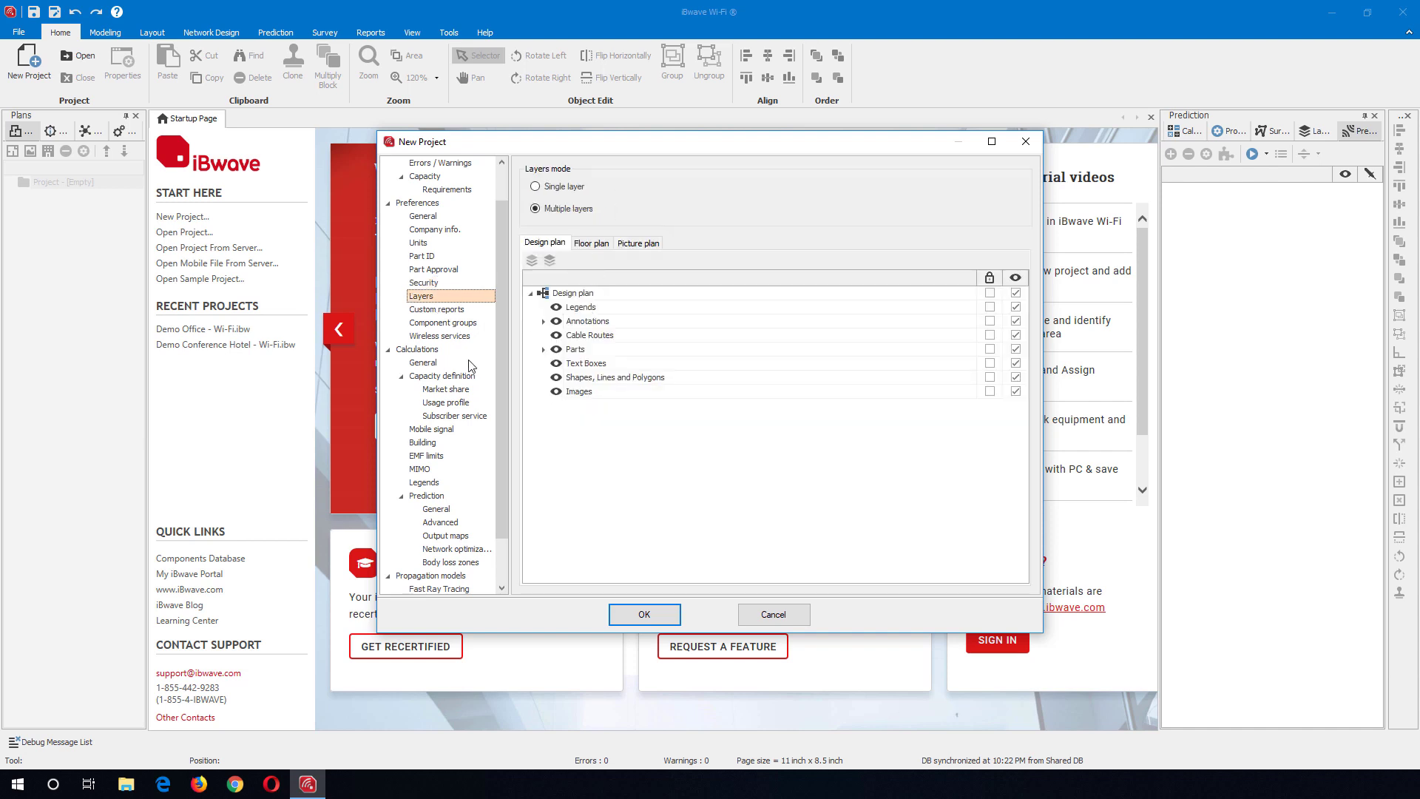
{"action": "left_click", "coordinate": [455, 337]}
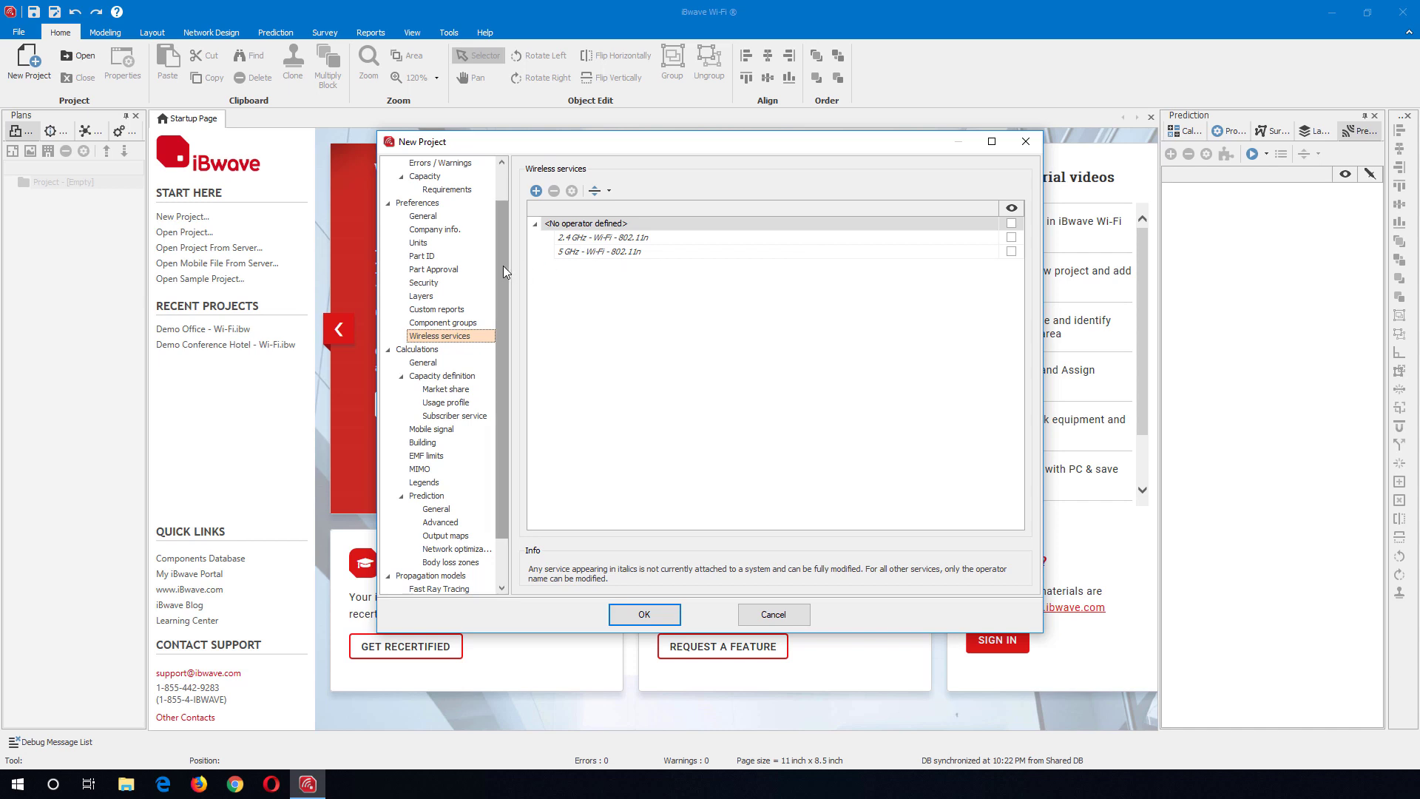
{"action": "scroll", "coordinate": [503, 271], "scroll_direction": "down", "scroll_amount": 2}
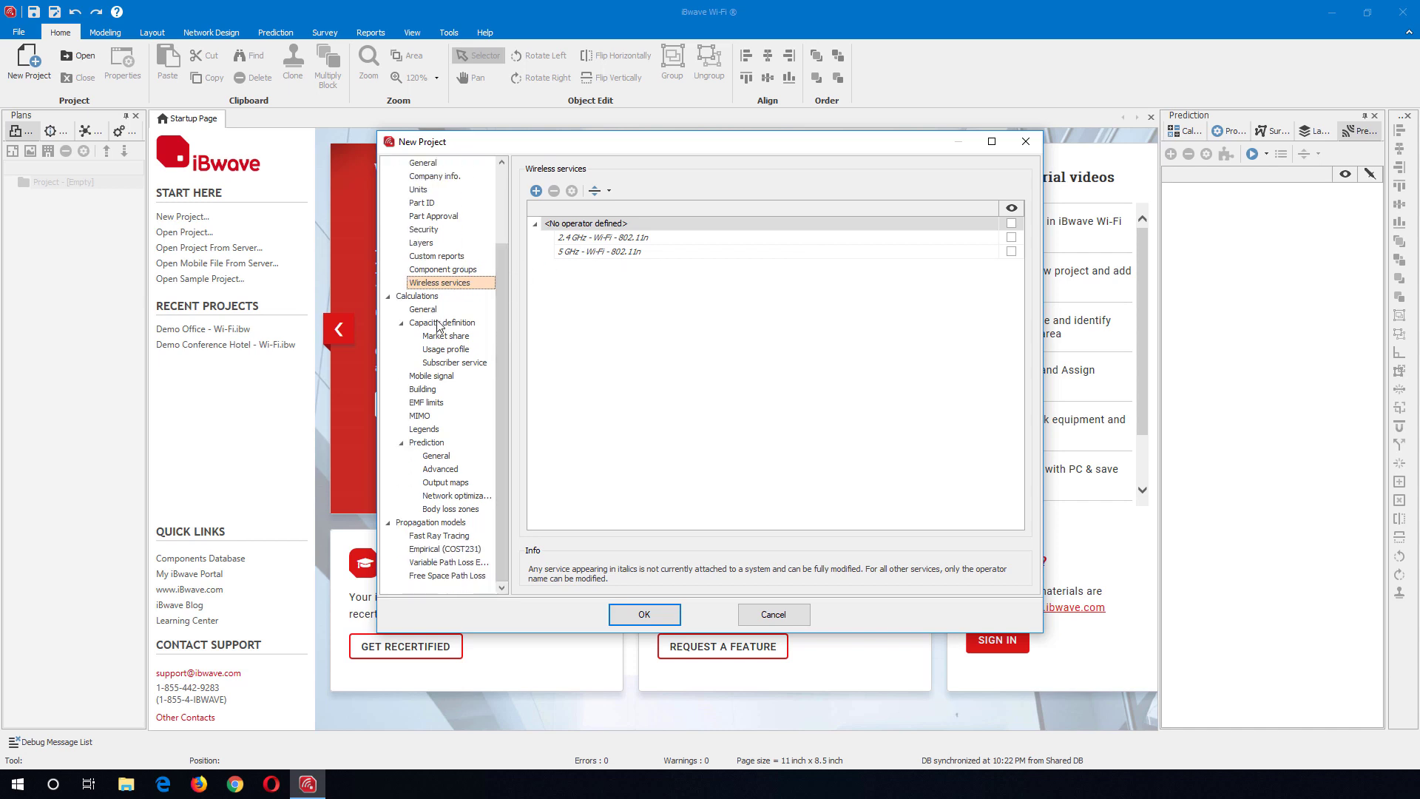
{"action": "left_click", "coordinate": [449, 324]}
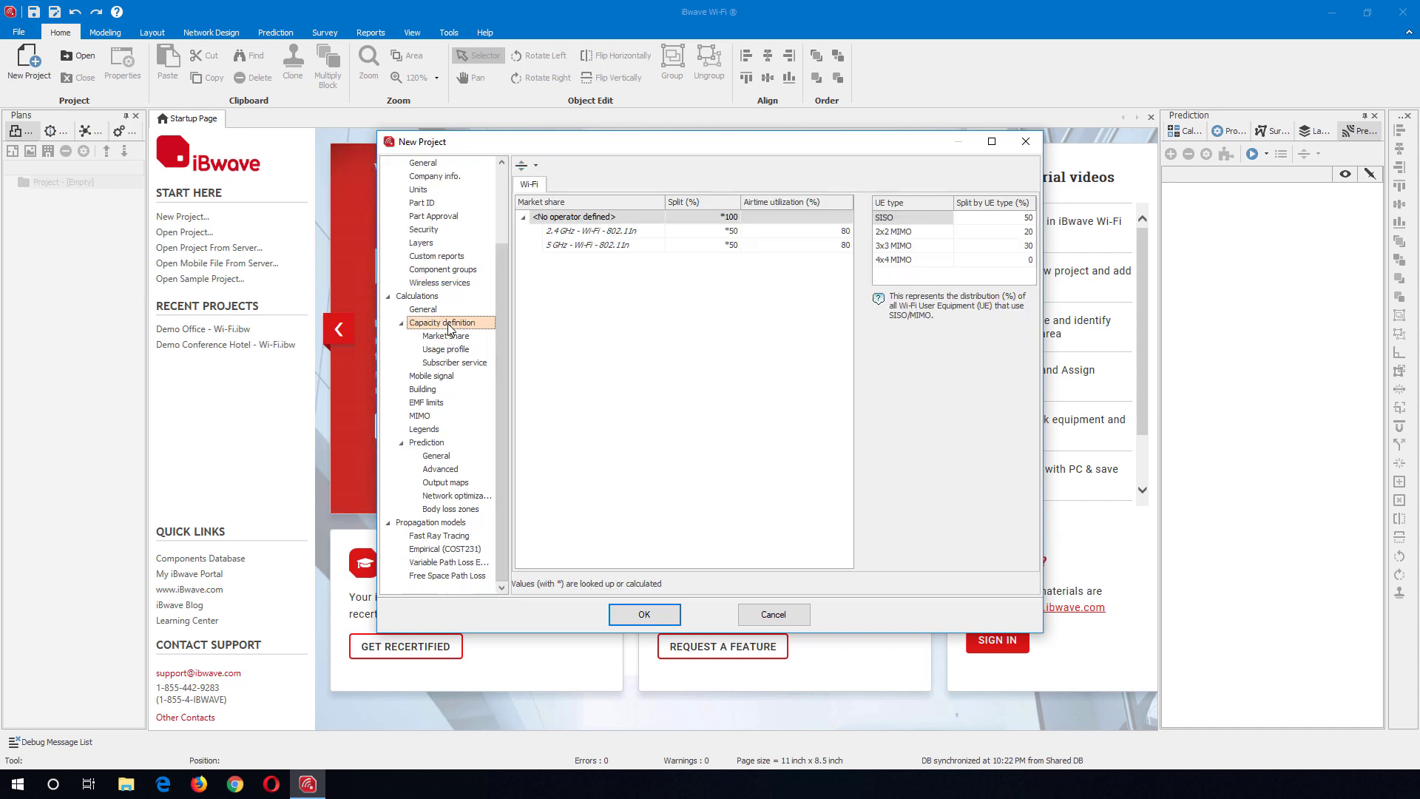
{"action": "left_click", "coordinate": [447, 336]}
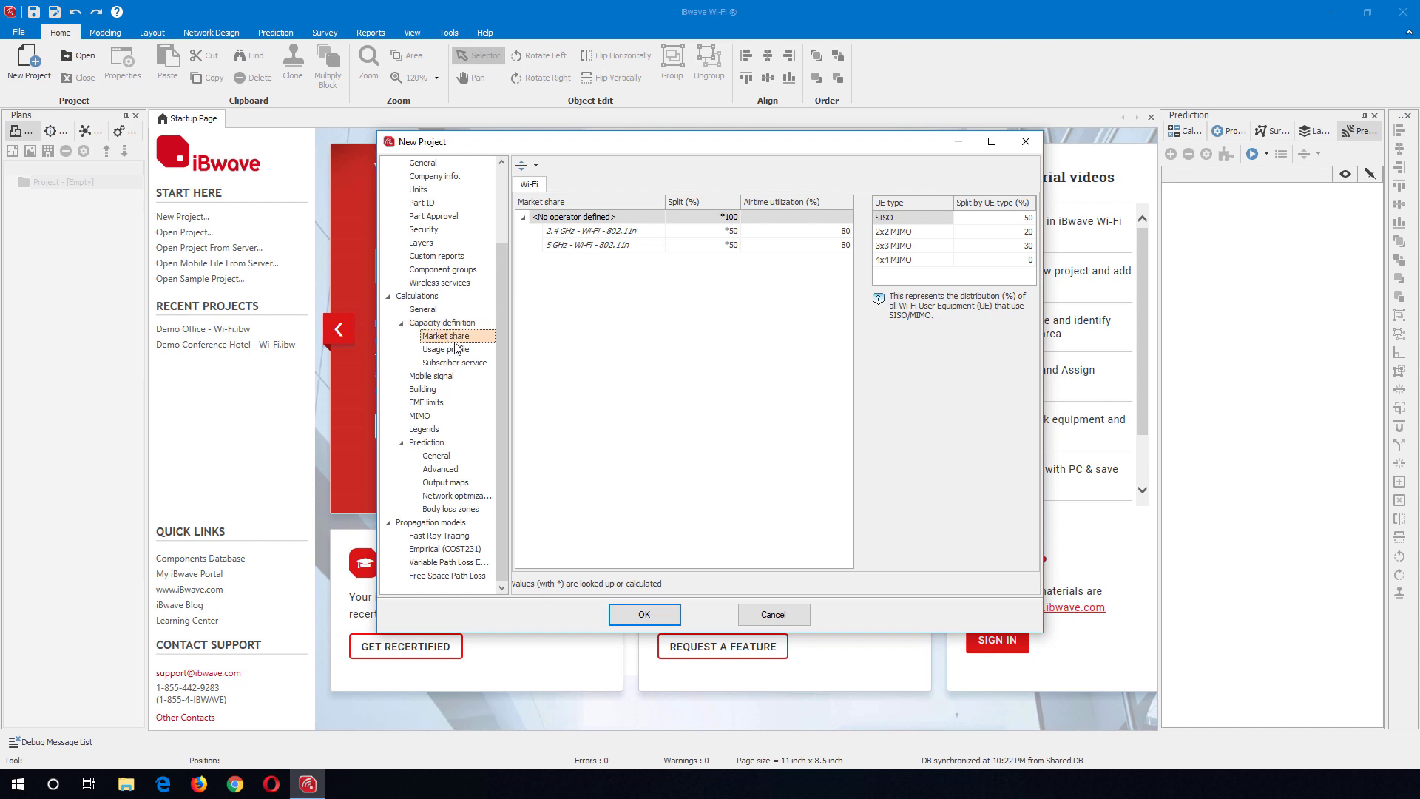
{"action": "left_click", "coordinate": [453, 351]}
{"action": "left_click", "coordinate": [458, 363]}
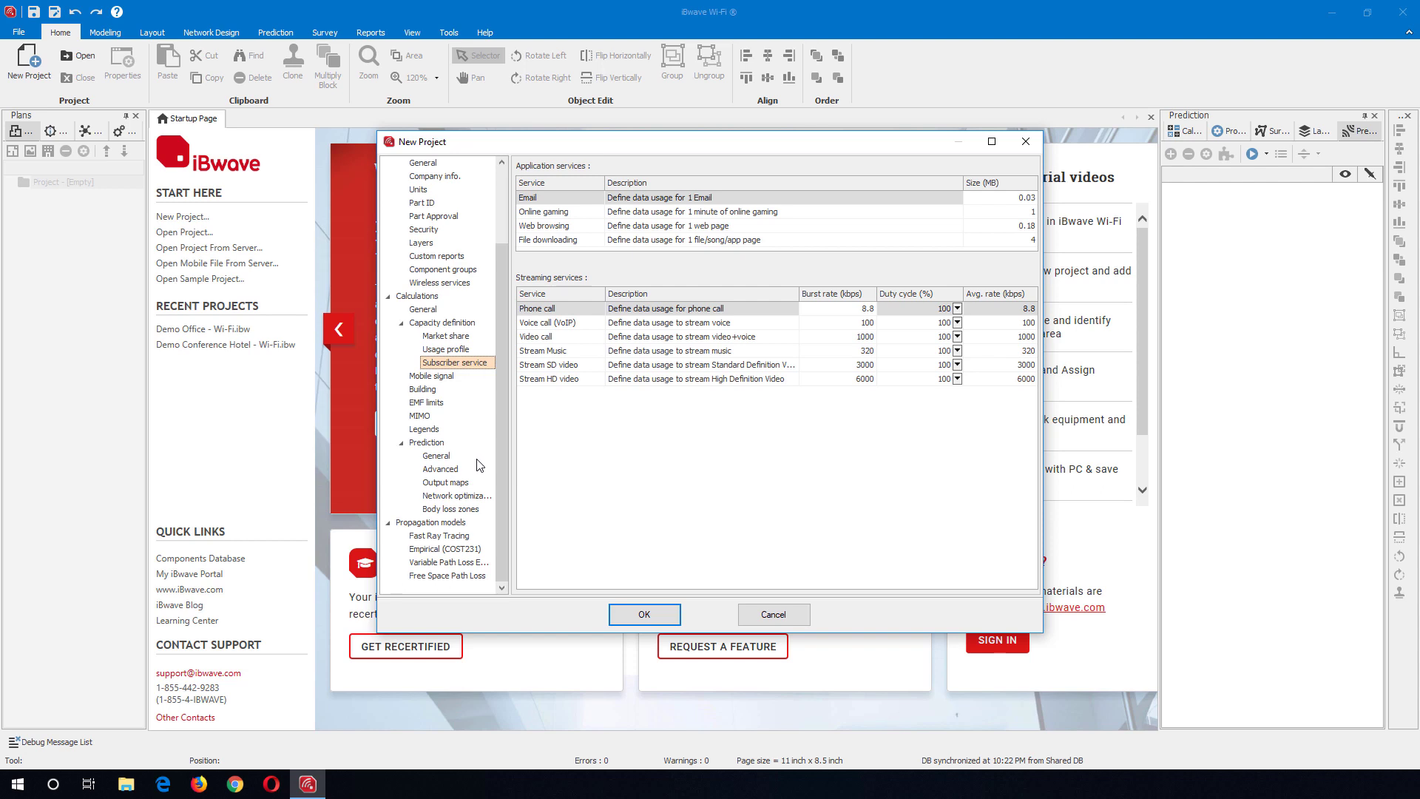
{"action": "left_click_drag", "start_coordinate": [498, 454], "coordinate": [494, 344]}
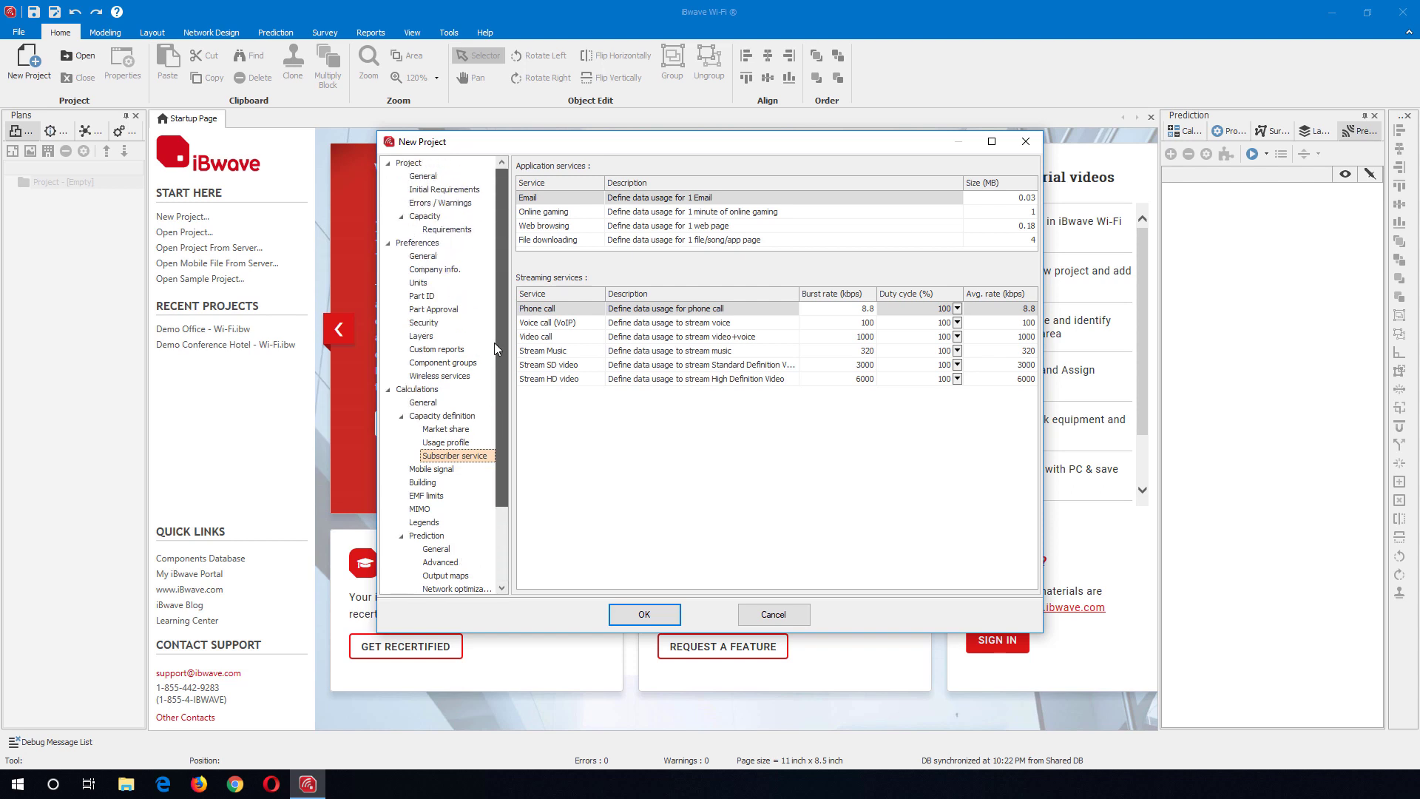
- Create the project with these settings and view its design plan and Floor 1 page
{"action": "left_click", "coordinate": [635, 616]}
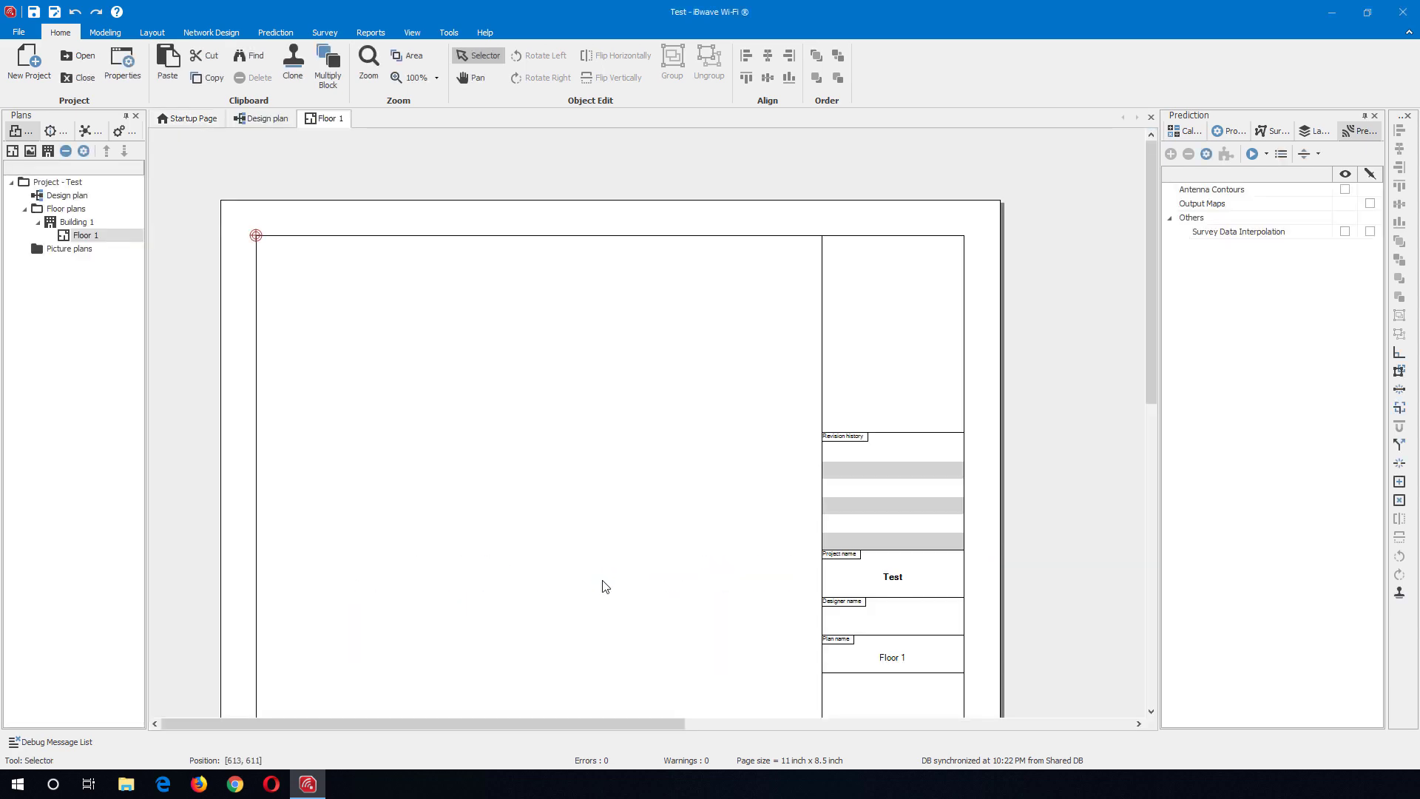
{"action": "scroll", "coordinate": [605, 586], "scroll_direction": "down", "scroll_amount": 1}
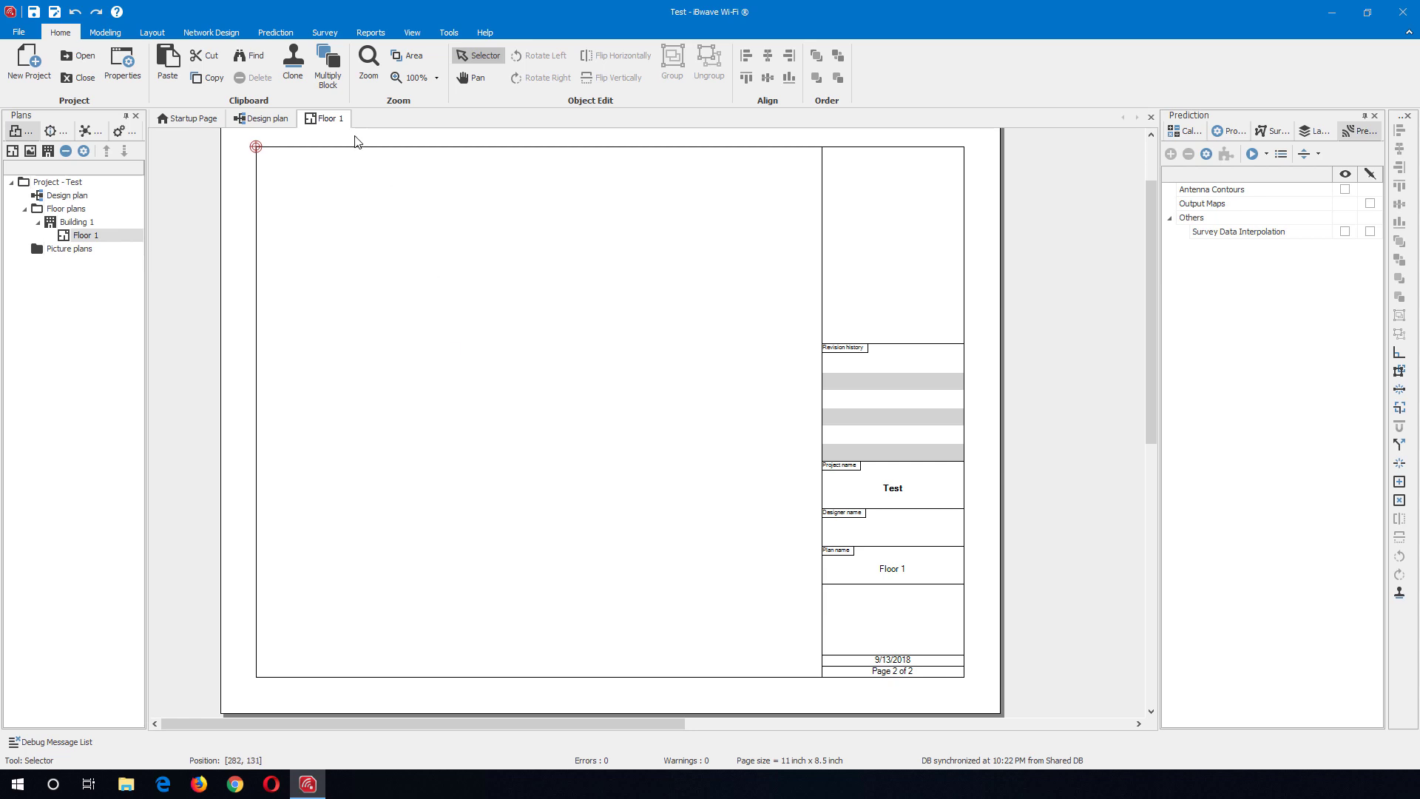
{"action": "left_click", "coordinate": [246, 120]}
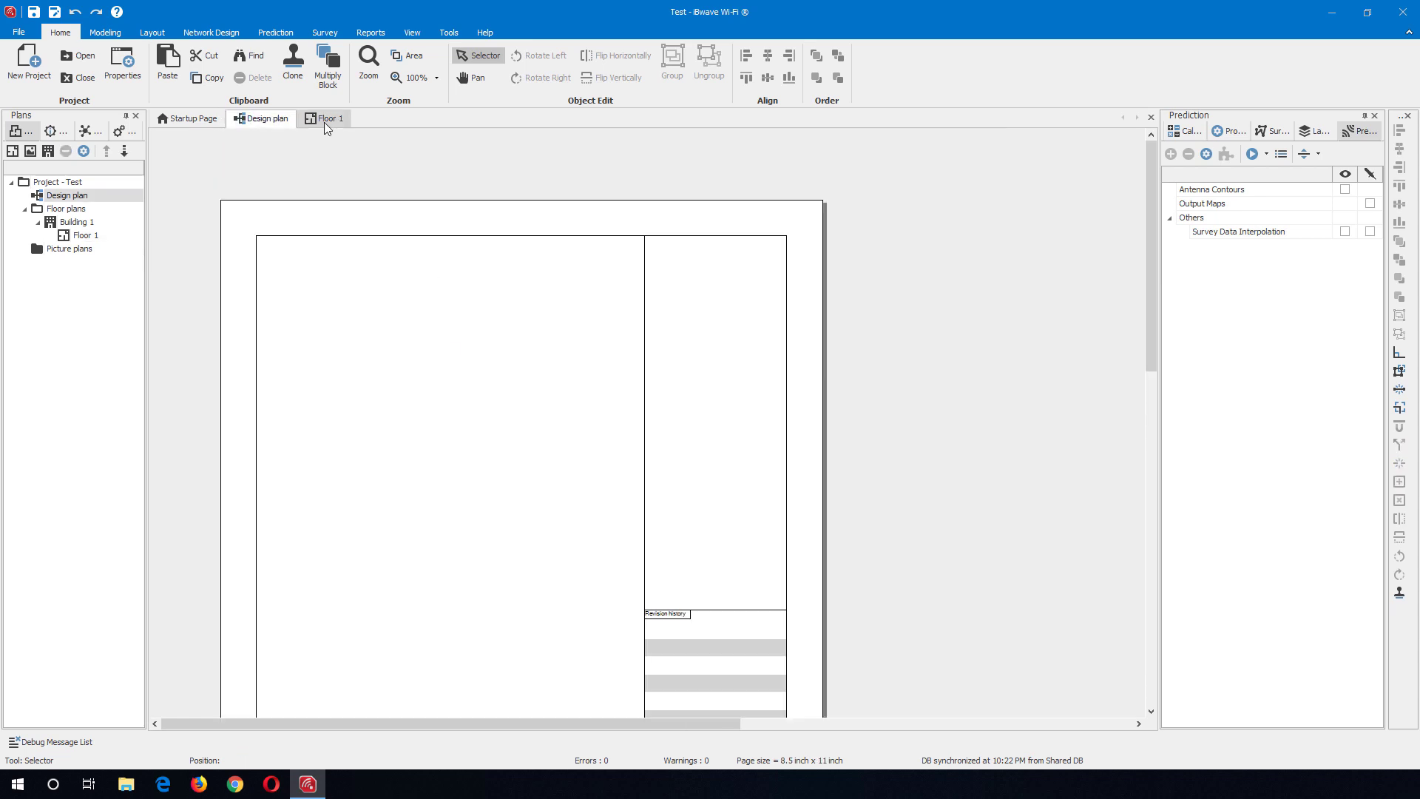
{"action": "left_click", "coordinate": [327, 121]}
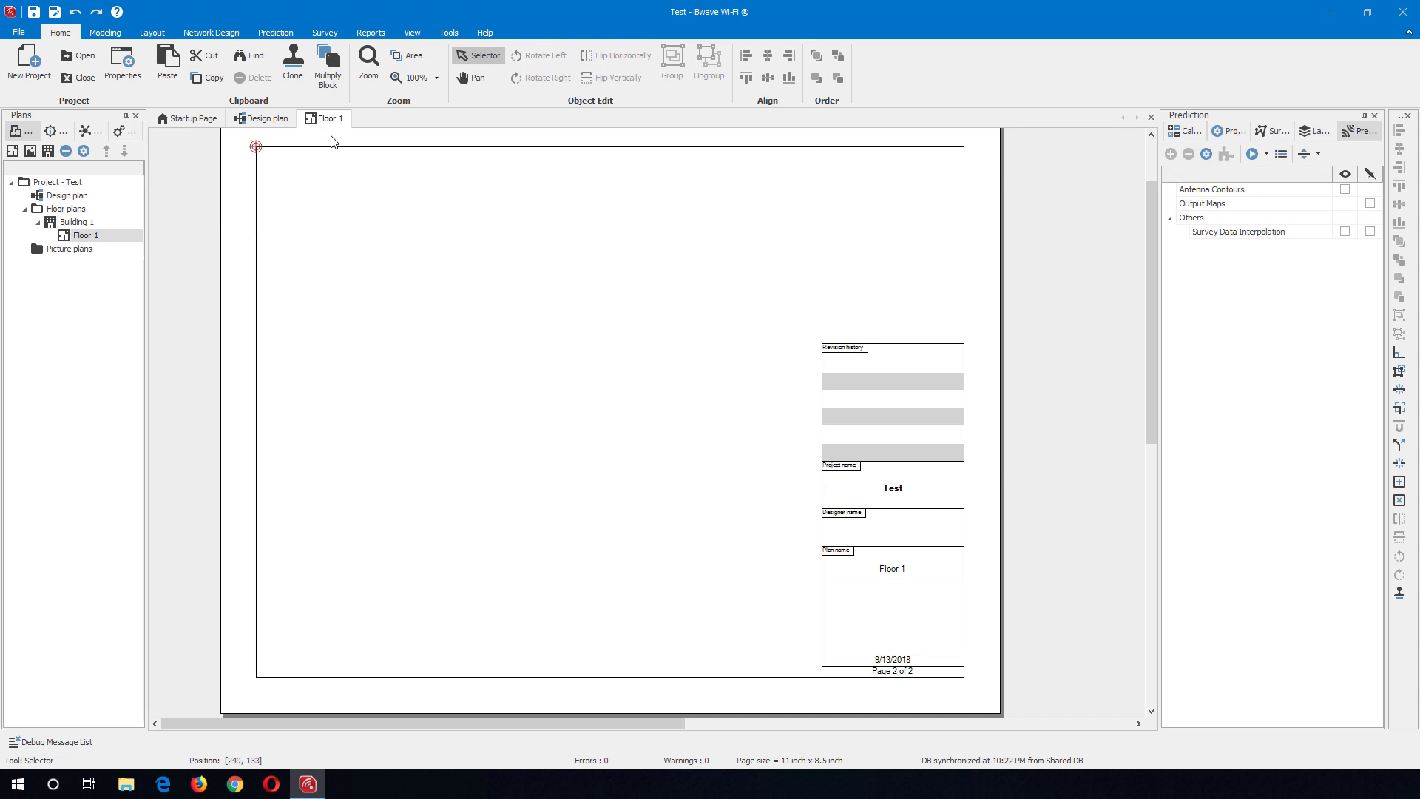
- Rename the Floor 1 plan as Main Floor and load the executive-office-suite-floor-plan image from the Desktop into it
{"action": "right_click", "coordinate": [330, 122]}
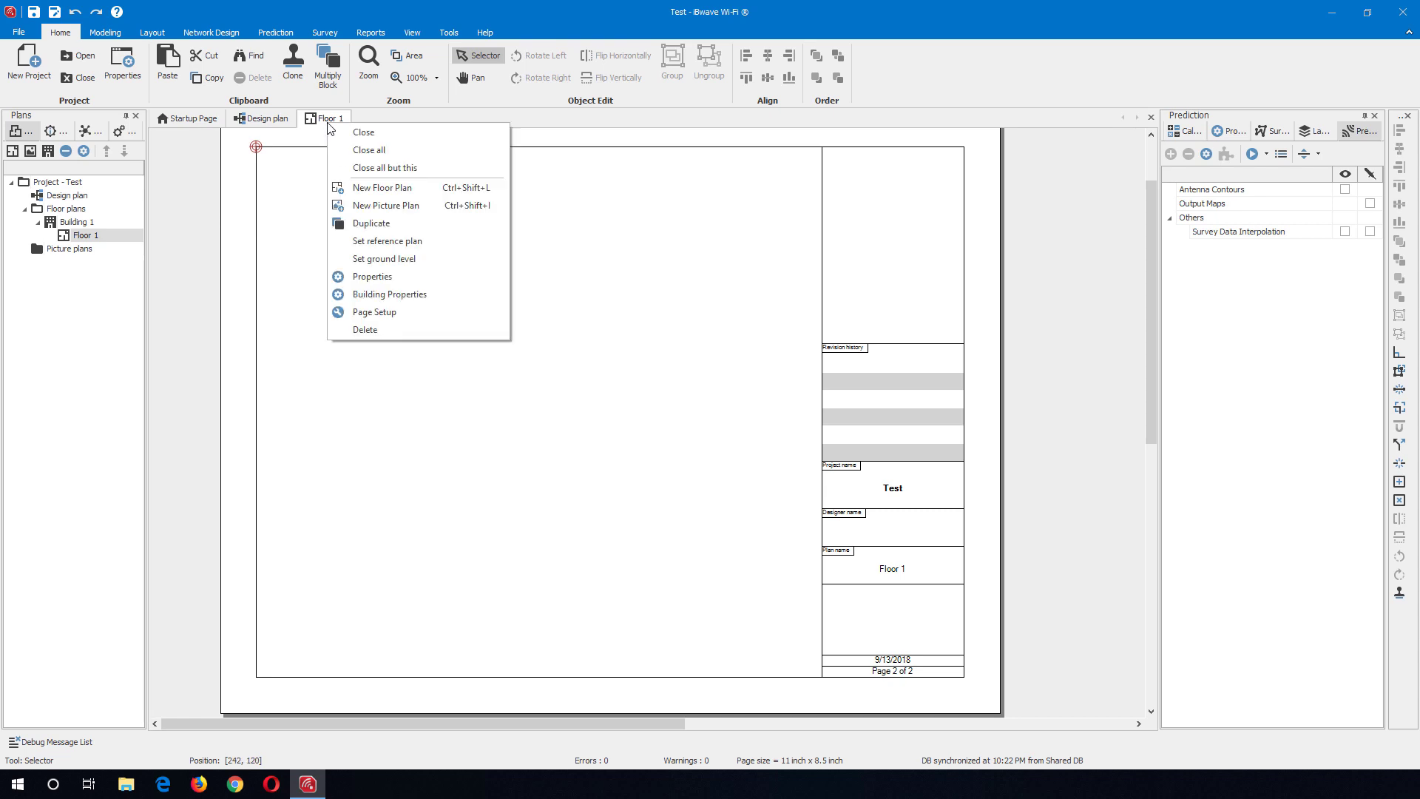
{"action": "left_click", "coordinate": [399, 276]}
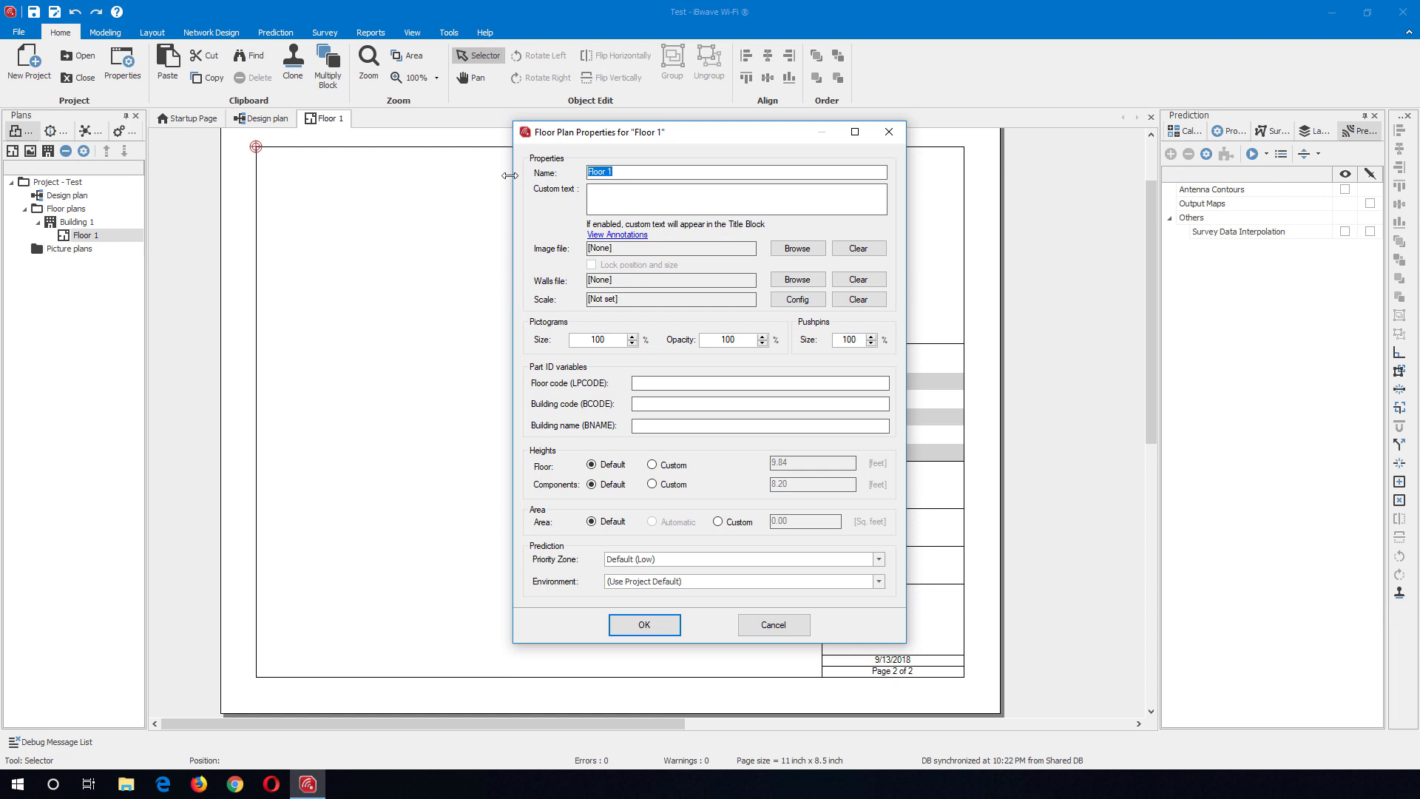
{"action": "type", "text": "Main"}
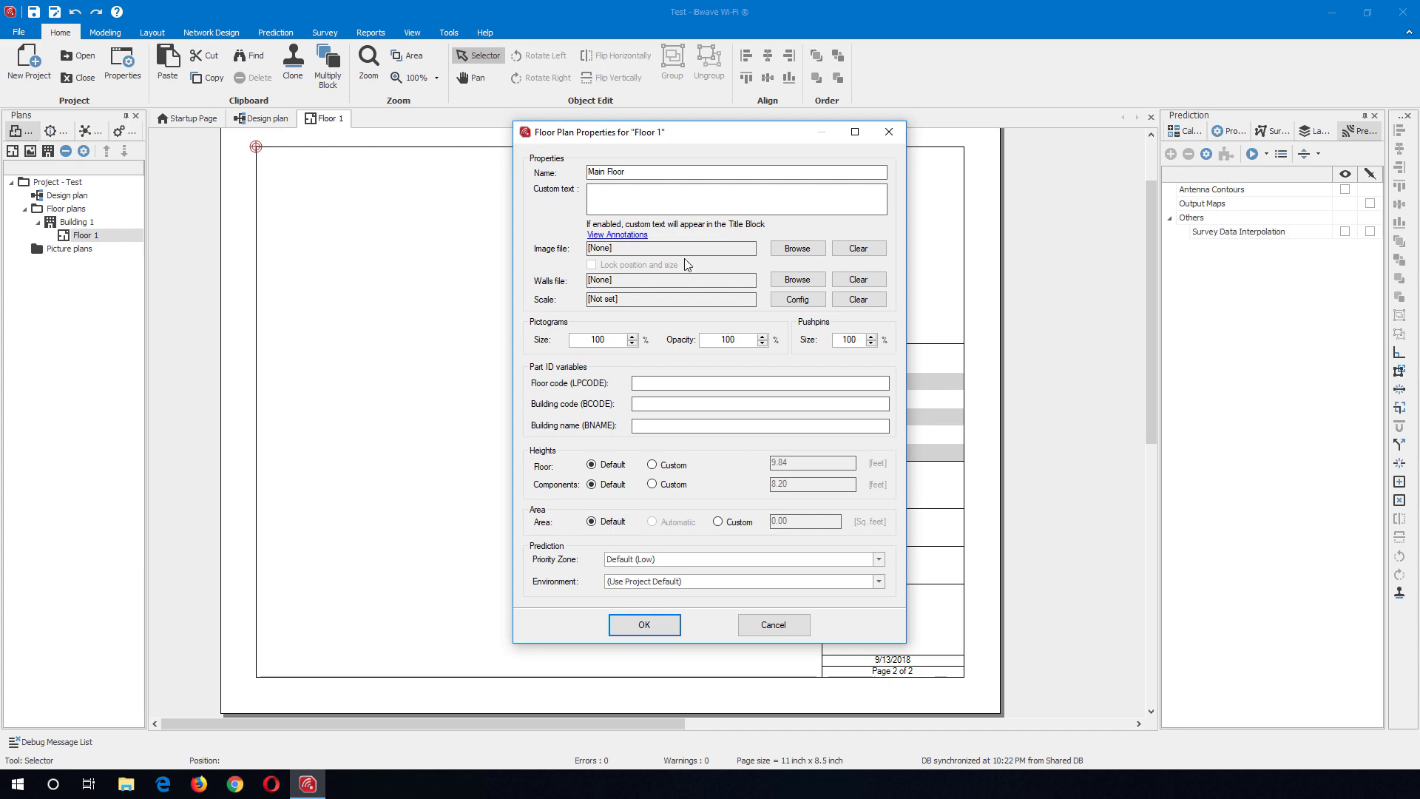
{"action": "left_click", "coordinate": [798, 248]}
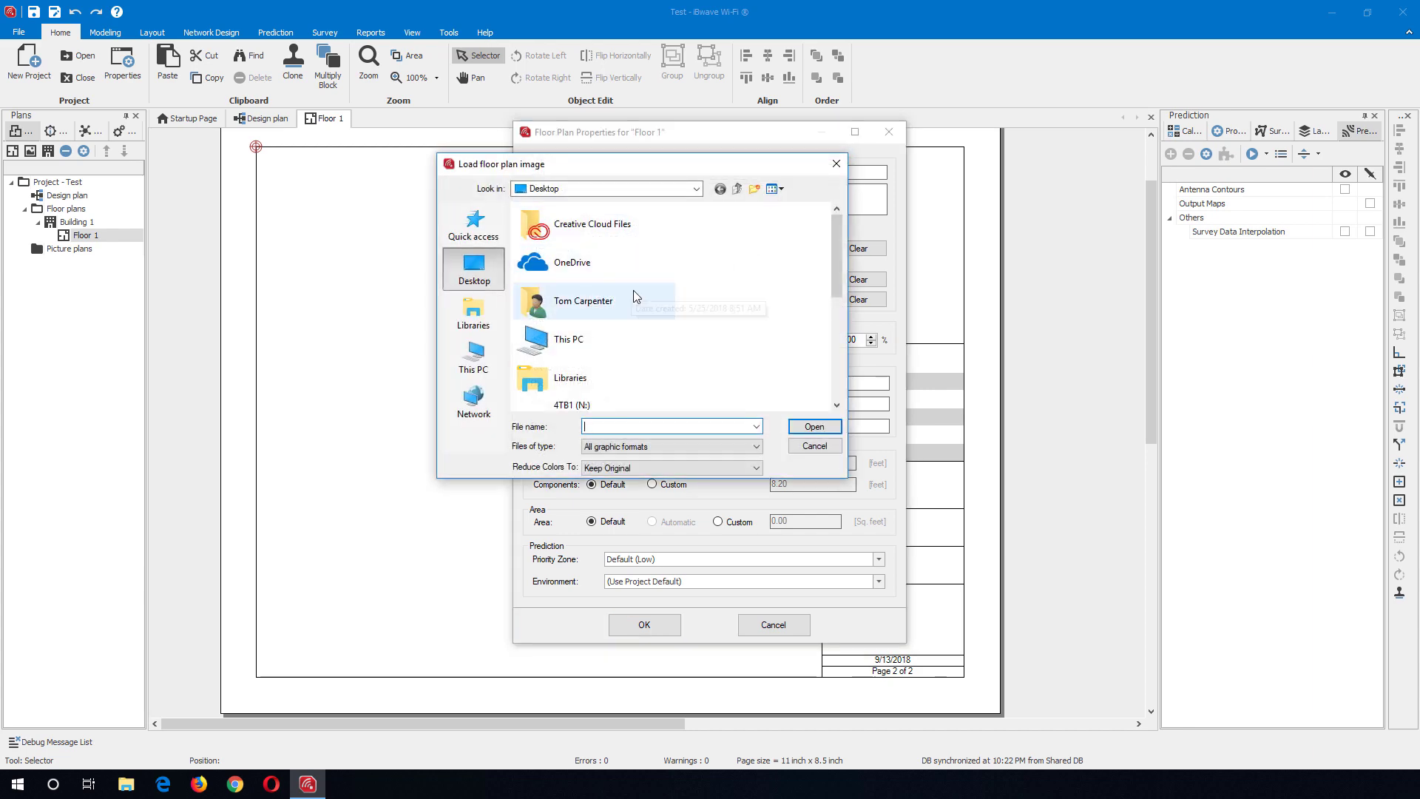
{"action": "scroll", "coordinate": [635, 296], "scroll_direction": "down", "scroll_amount": 5}
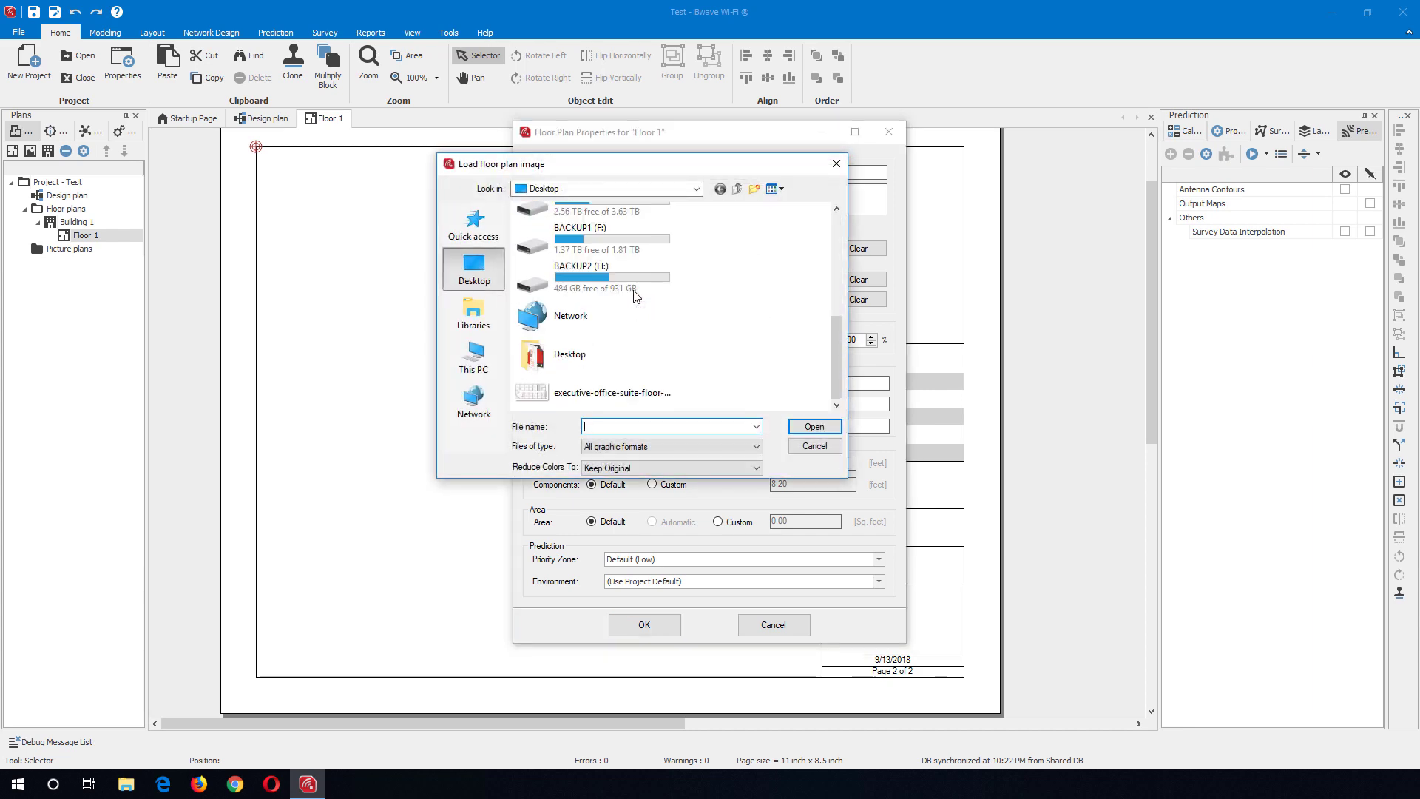
{"action": "double_click", "coordinate": [582, 396]}
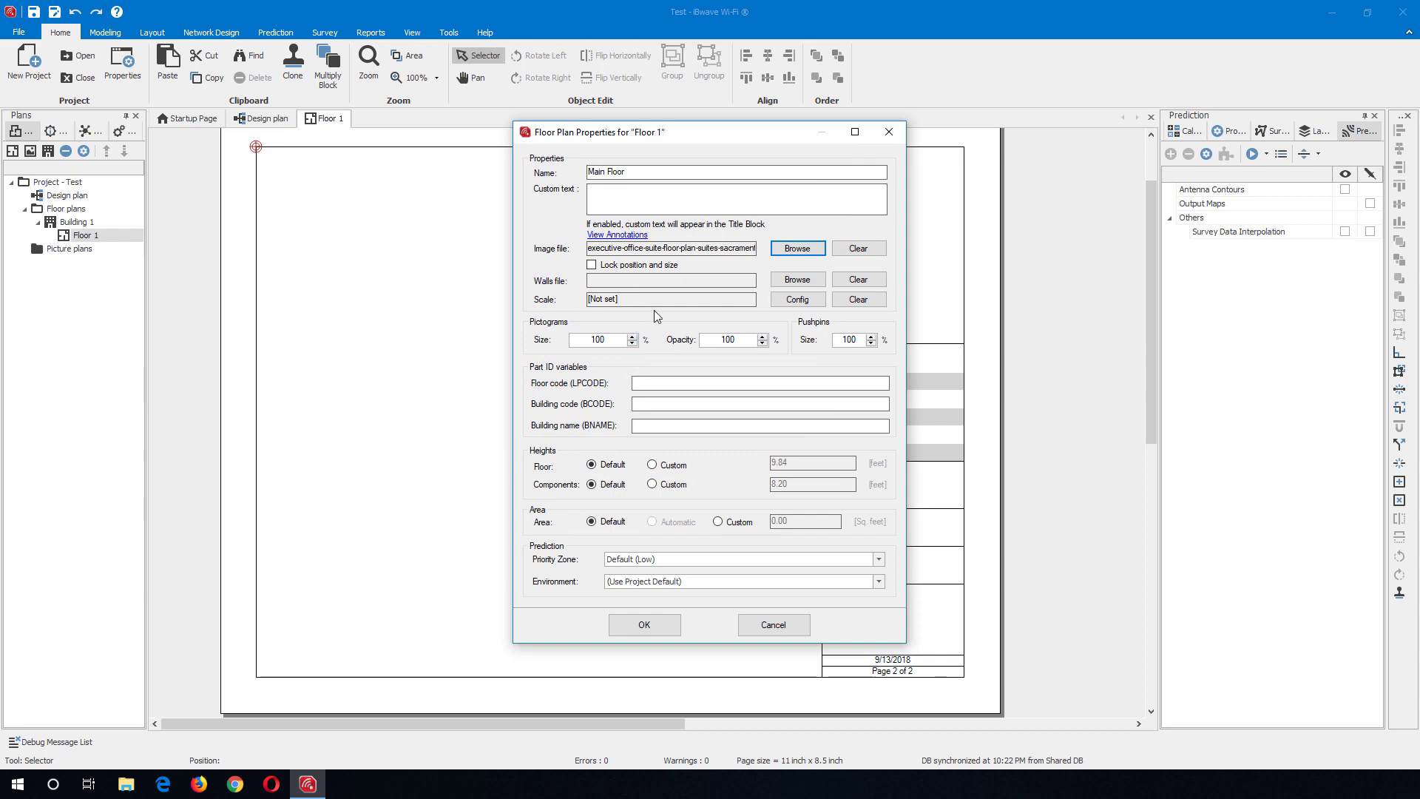
- Configure the floor plan scale by fitting the vector across the width of Office 1 and setting its length to 10 feet
{"action": "left_click", "coordinate": [792, 304]}
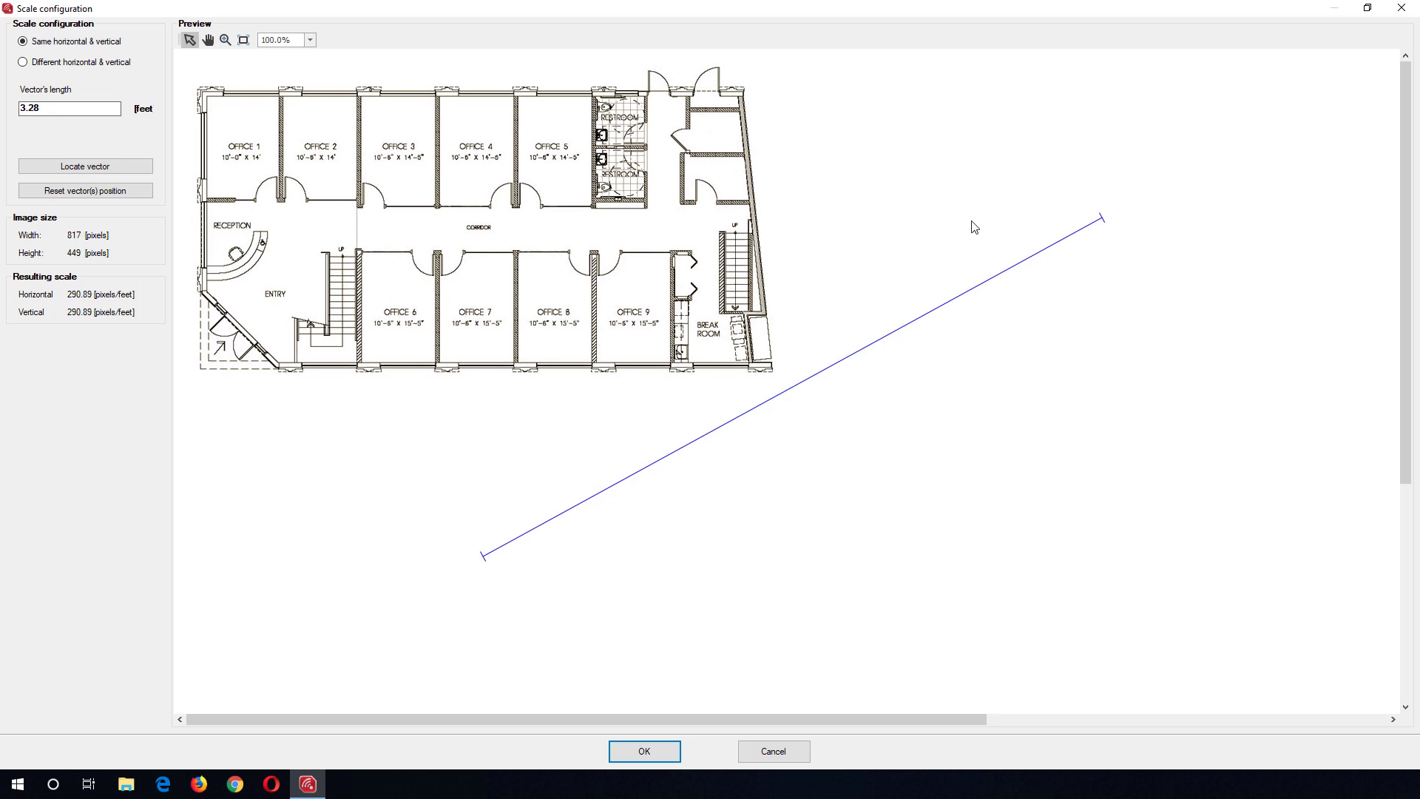
{"action": "left_click_drag", "start_coordinate": [1102, 220], "coordinate": [922, 172]}
{"action": "left_click_drag", "start_coordinate": [304, 509], "coordinate": [209, 167]}
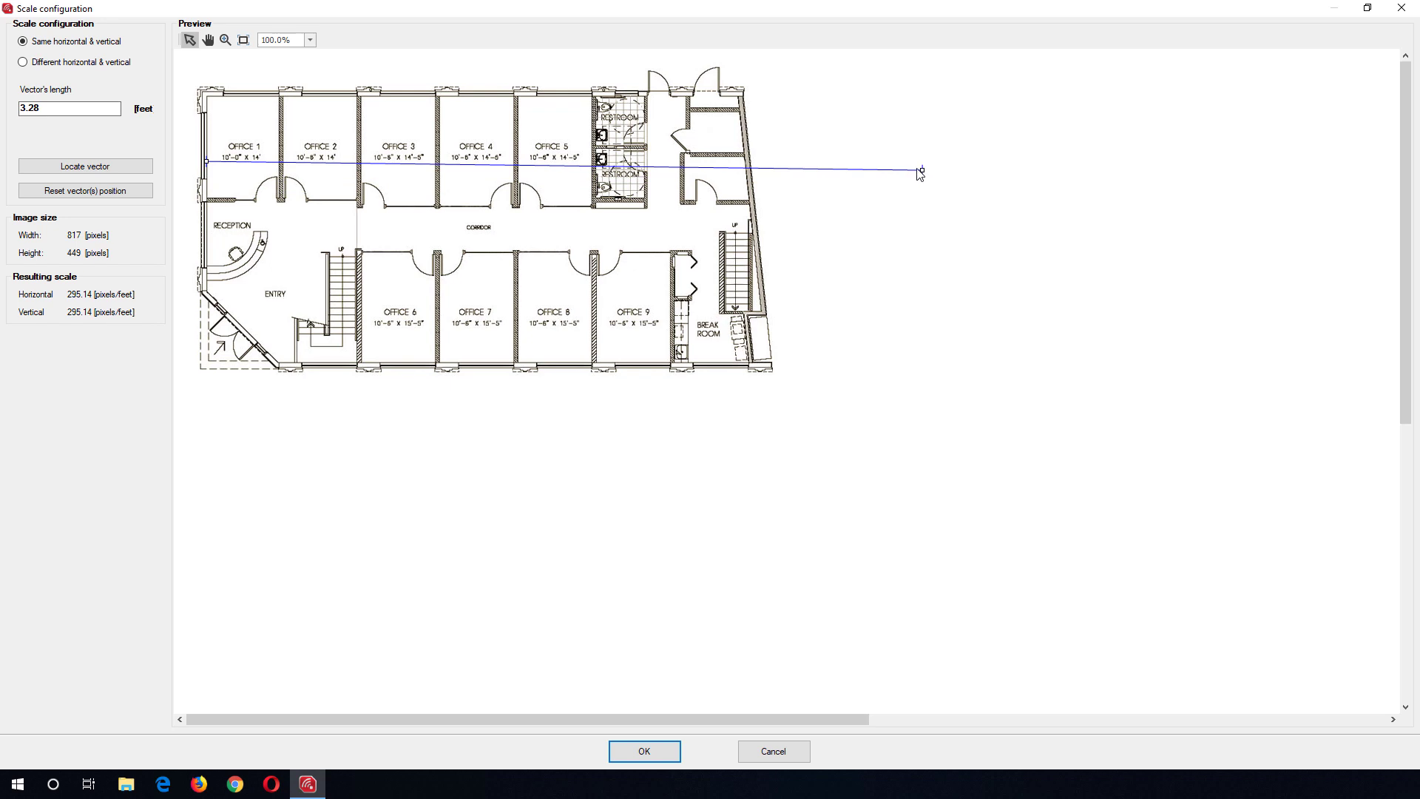
{"action": "left_click_drag", "start_coordinate": [921, 171], "coordinate": [281, 162]}
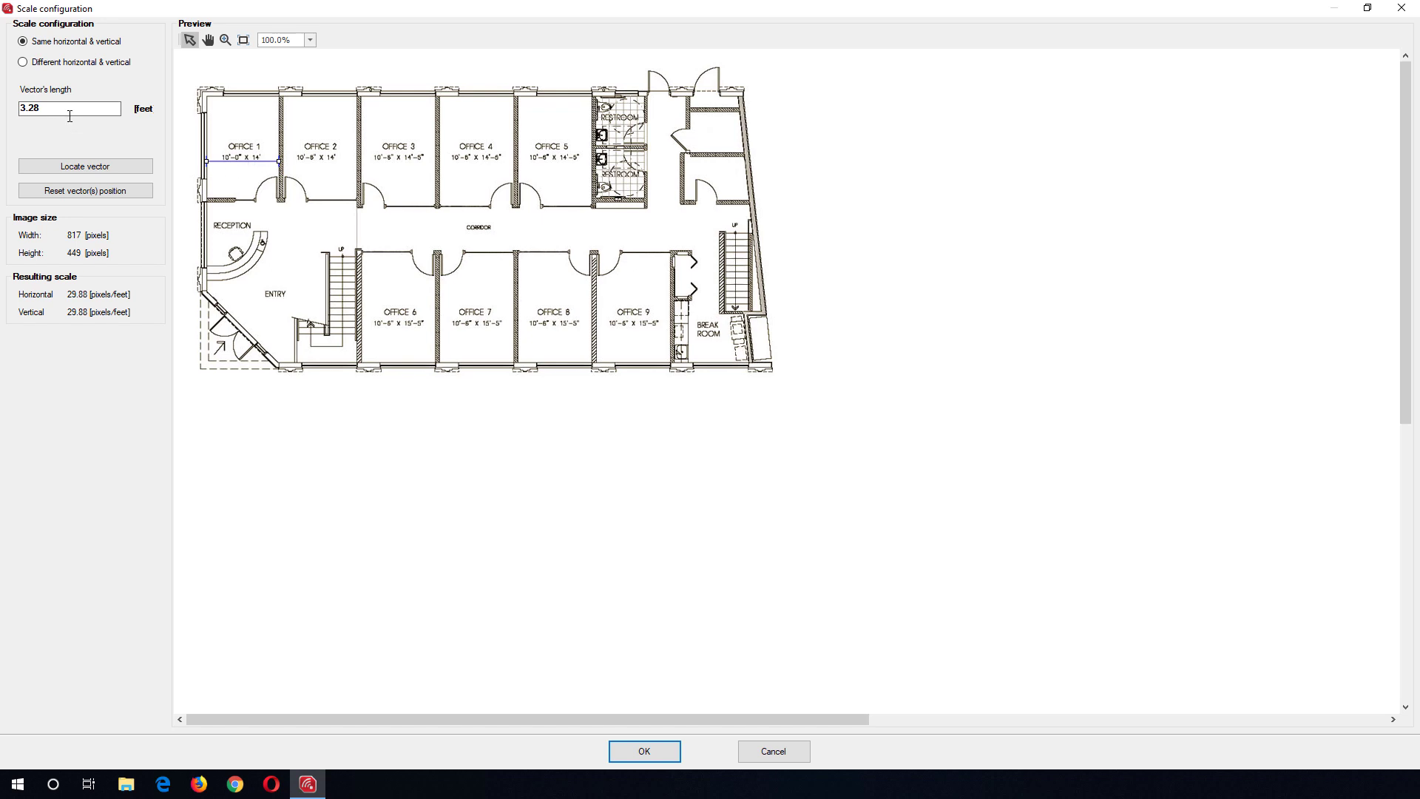
{"action": "left_click_drag", "start_coordinate": [69, 116], "coordinate": [6, 120]}
{"action": "type", "text": "10"}
{"action": "left_click", "coordinate": [646, 751]}
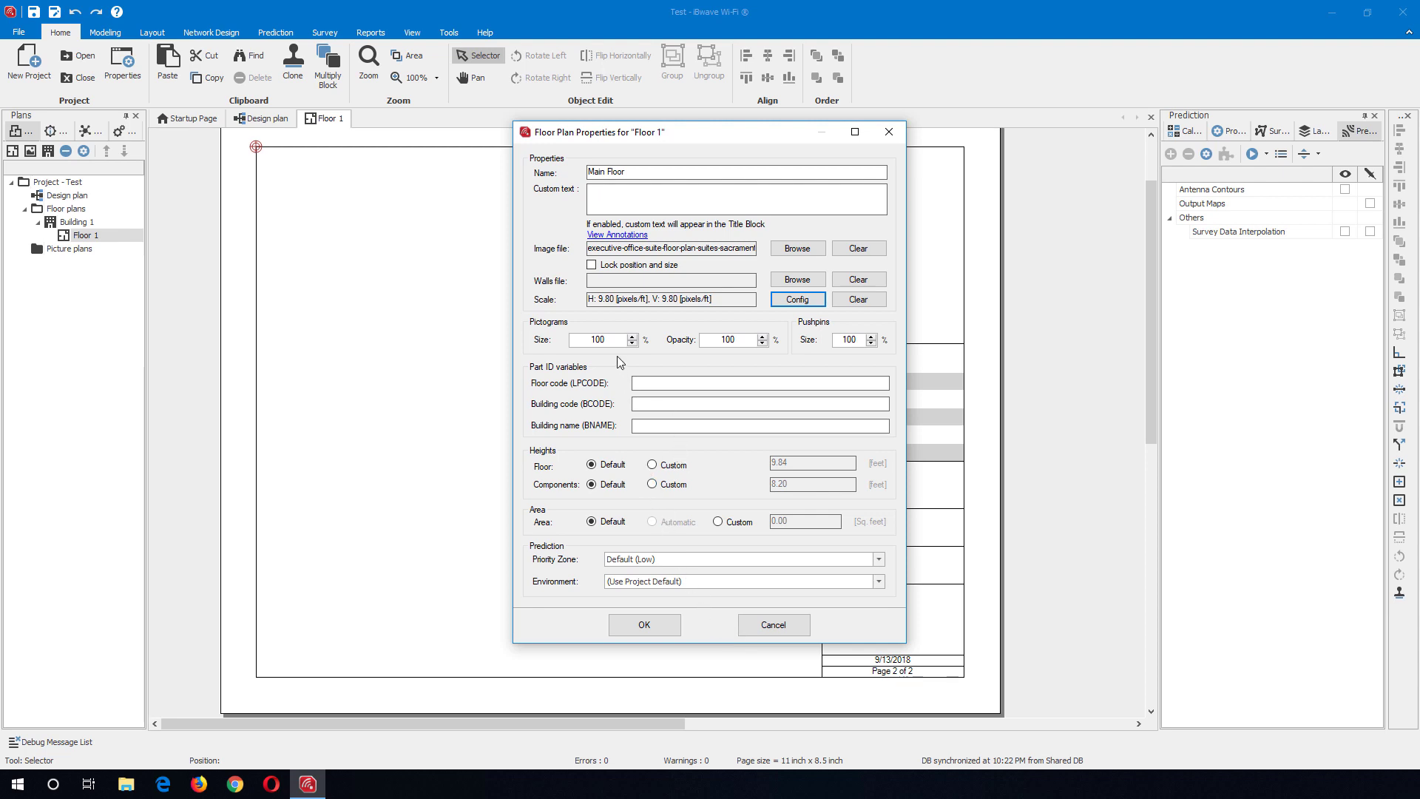
- Set the Main Floor's prediction environment to Semi-open space, keep the Default (Low) priority zone, and apply the floor plan properties
{"action": "left_click", "coordinate": [670, 561]}
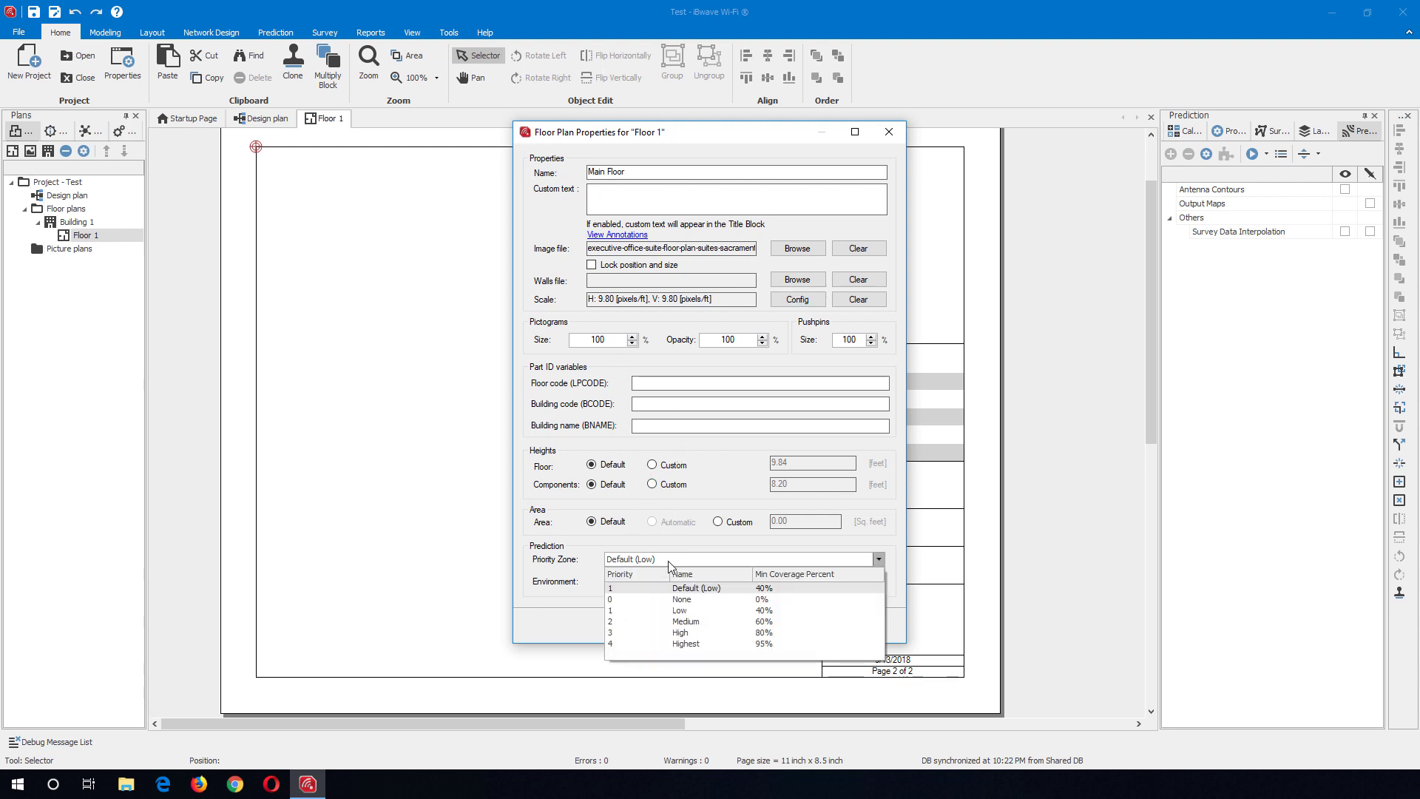
{"action": "left_click", "coordinate": [546, 570]}
{"action": "left_click", "coordinate": [643, 586]}
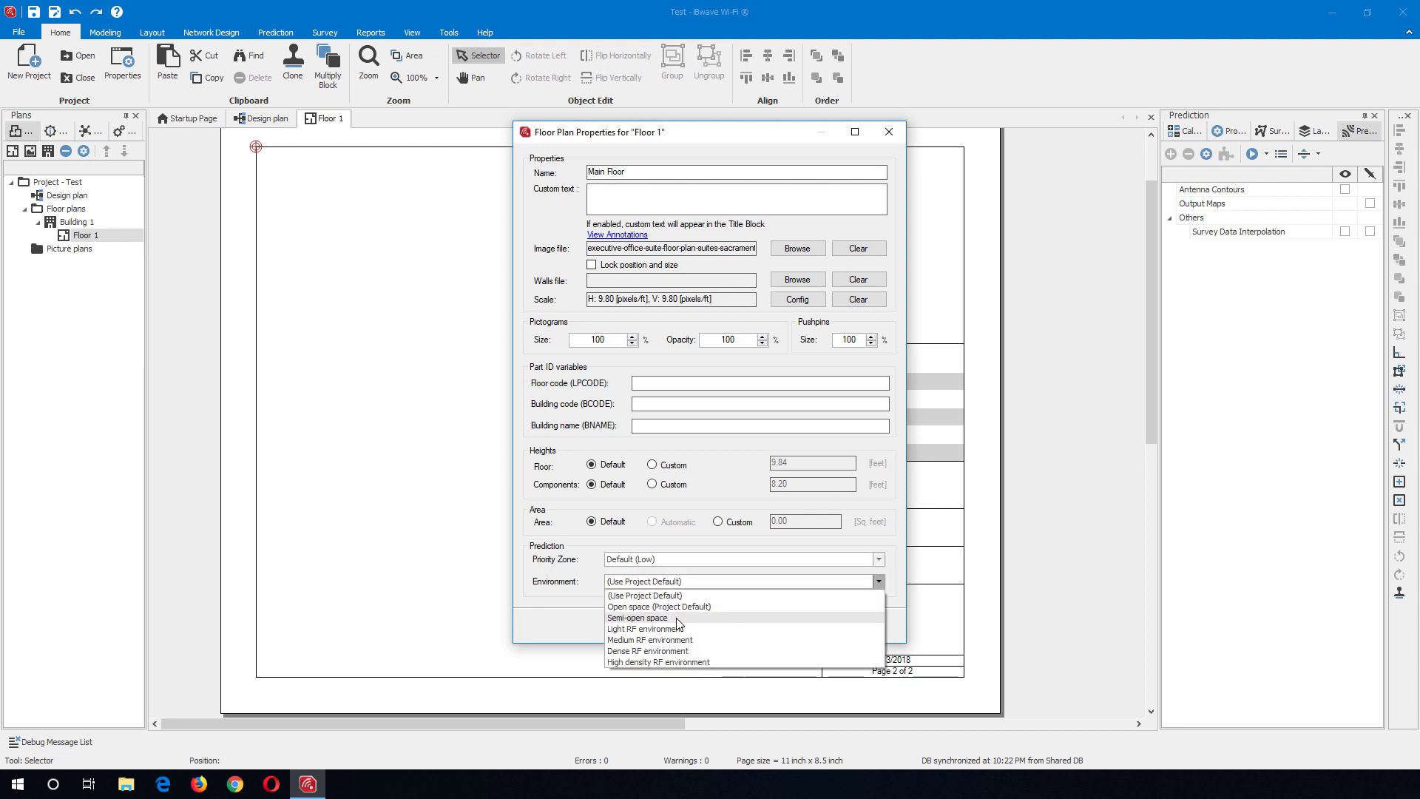
{"action": "left_click", "coordinate": [696, 618]}
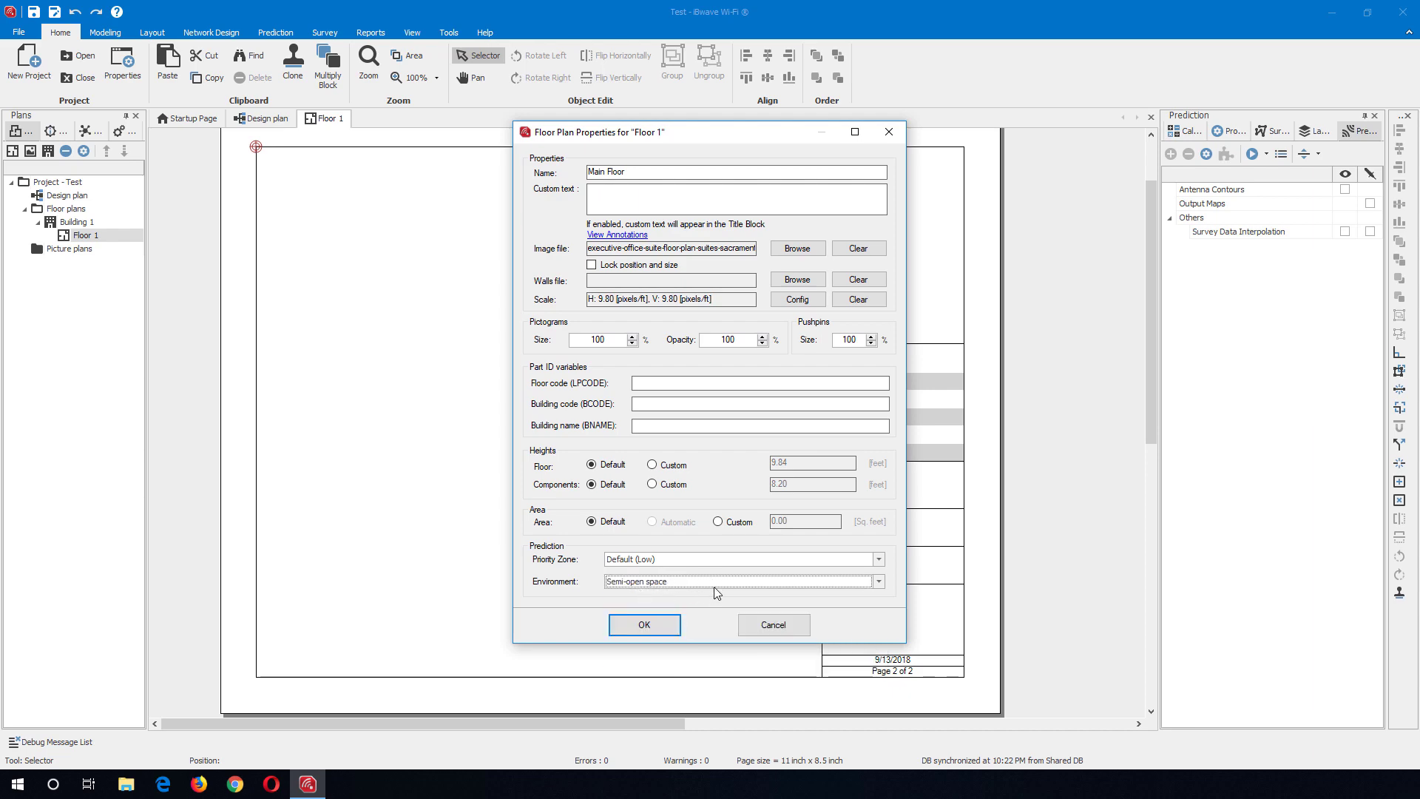
{"action": "left_click", "coordinate": [665, 627]}
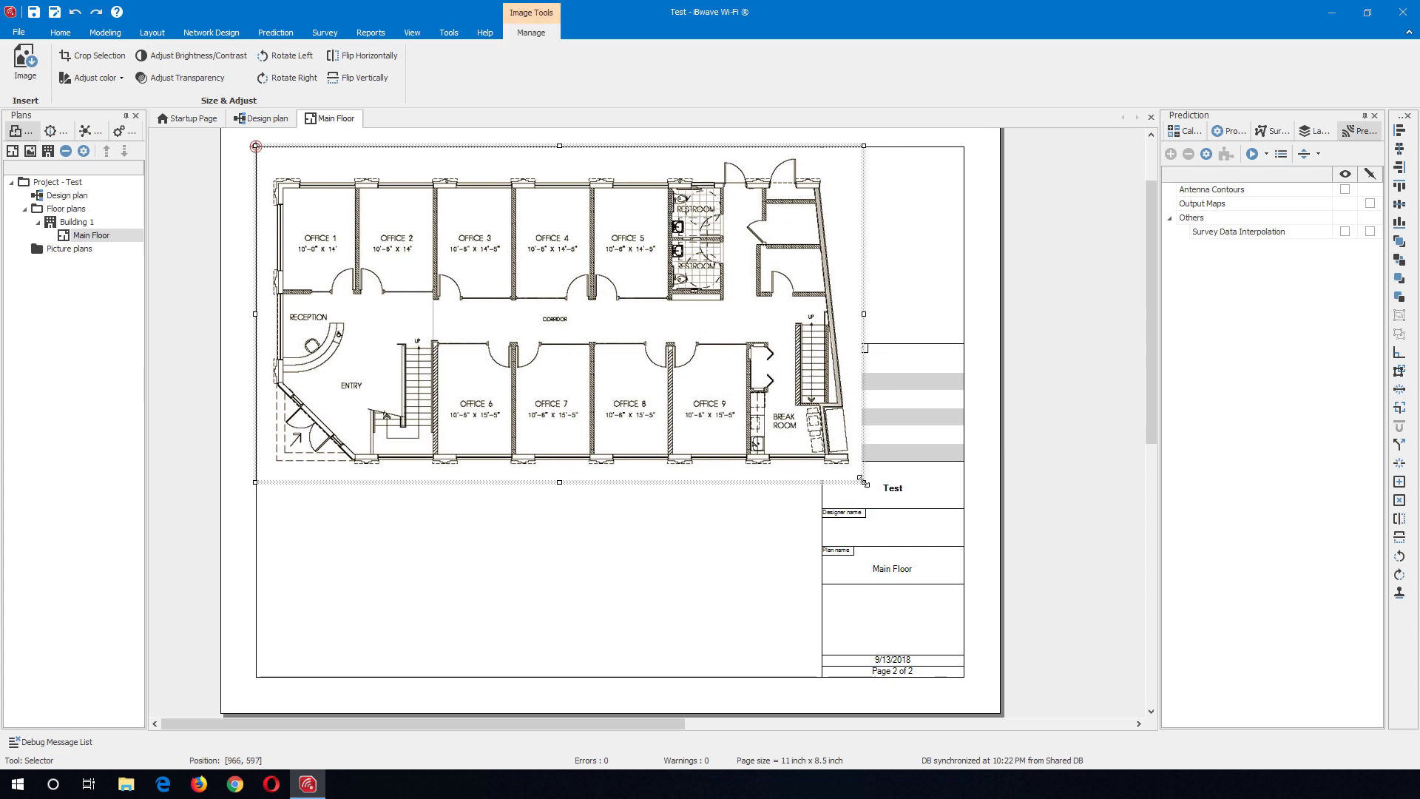
- Scale the floor plan image down so its width fits within the drawing frame, clear of the title block
{"action": "left_click_drag", "start_coordinate": [864, 482], "coordinate": [871, 545]}
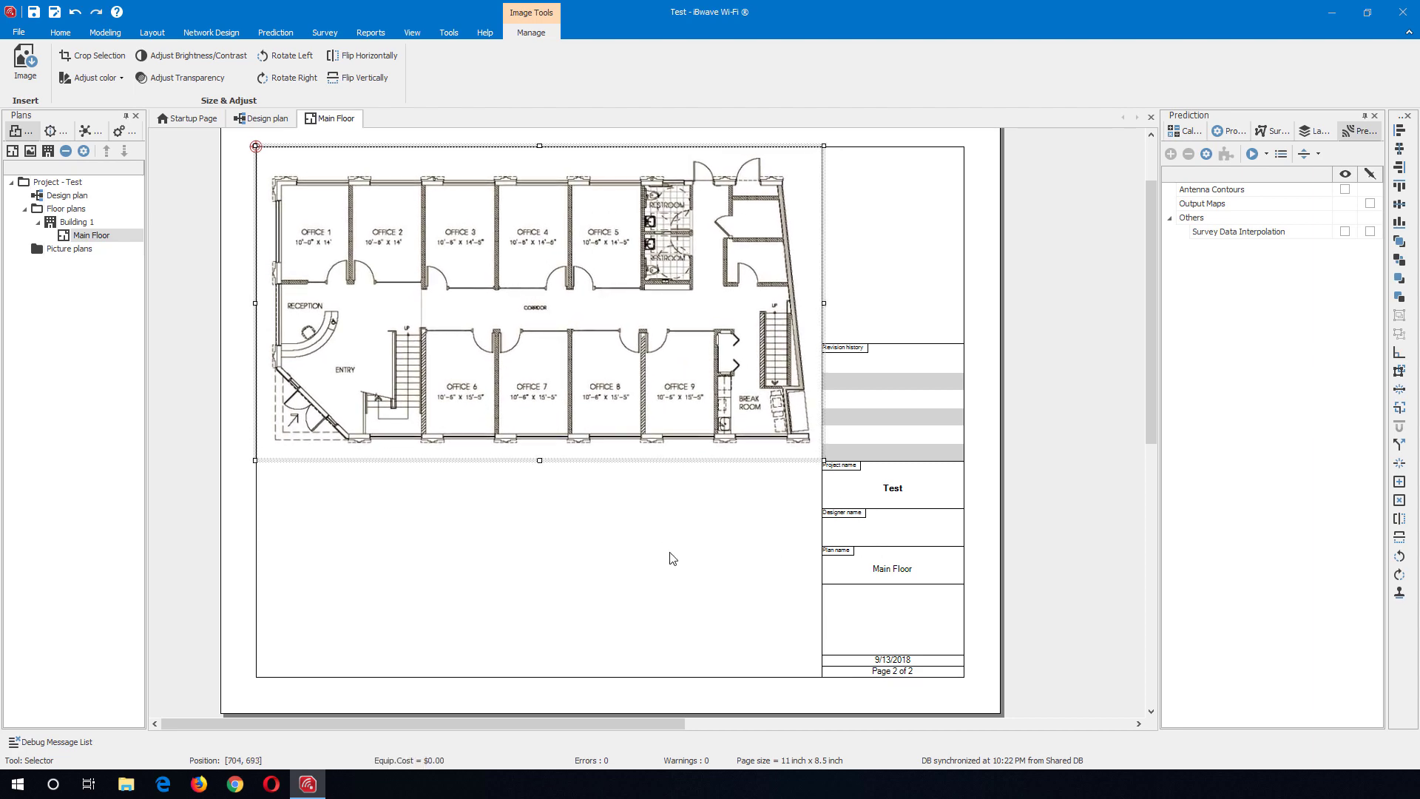
{"action": "scroll", "coordinate": [713, 557], "scroll_direction": "up", "scroll_amount": 1}
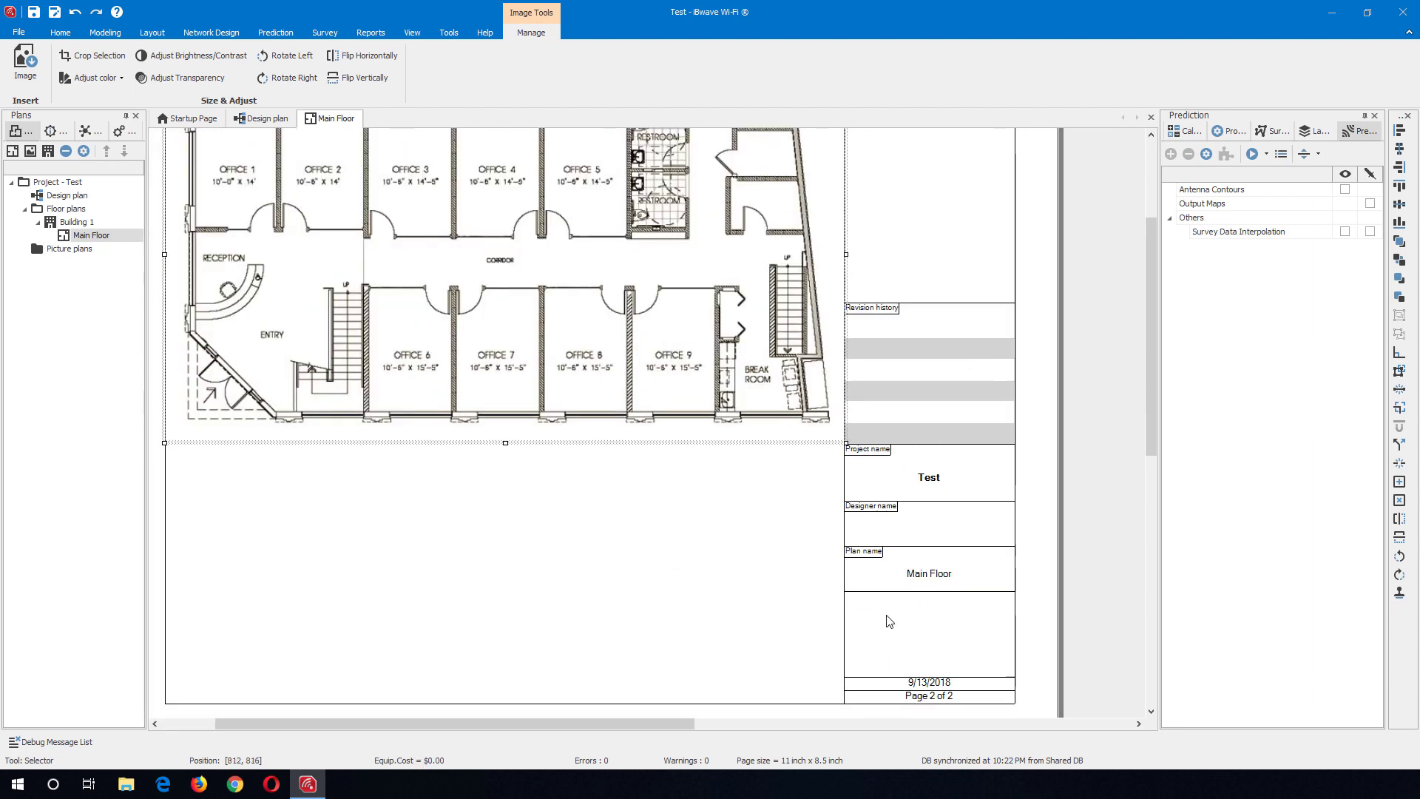
{"action": "scroll", "coordinate": [813, 640], "scroll_direction": "up", "scroll_amount": 3}
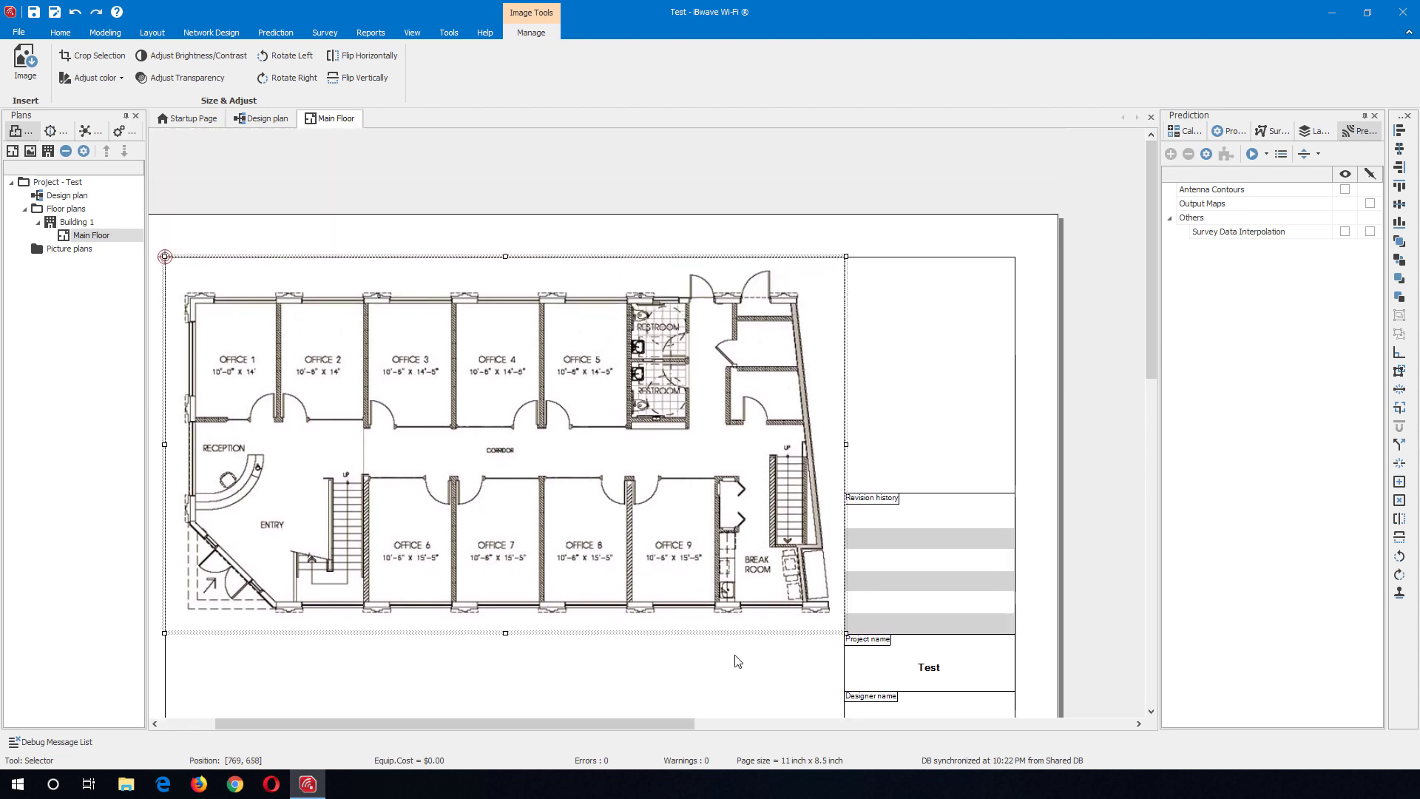
{"action": "left_click", "coordinate": [958, 394]}
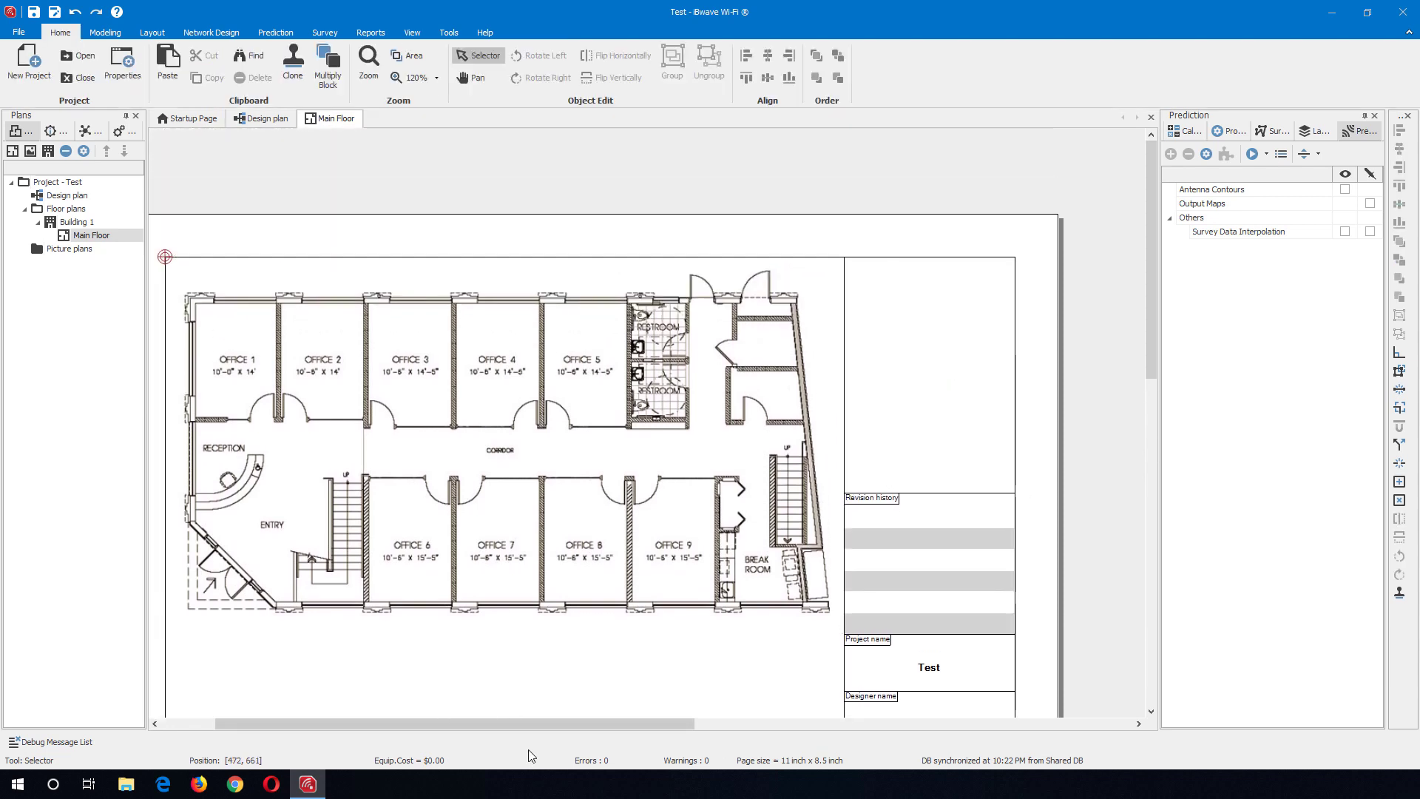
{"action": "scroll", "coordinate": [529, 724], "scroll_direction": "left", "scroll_amount": 3}
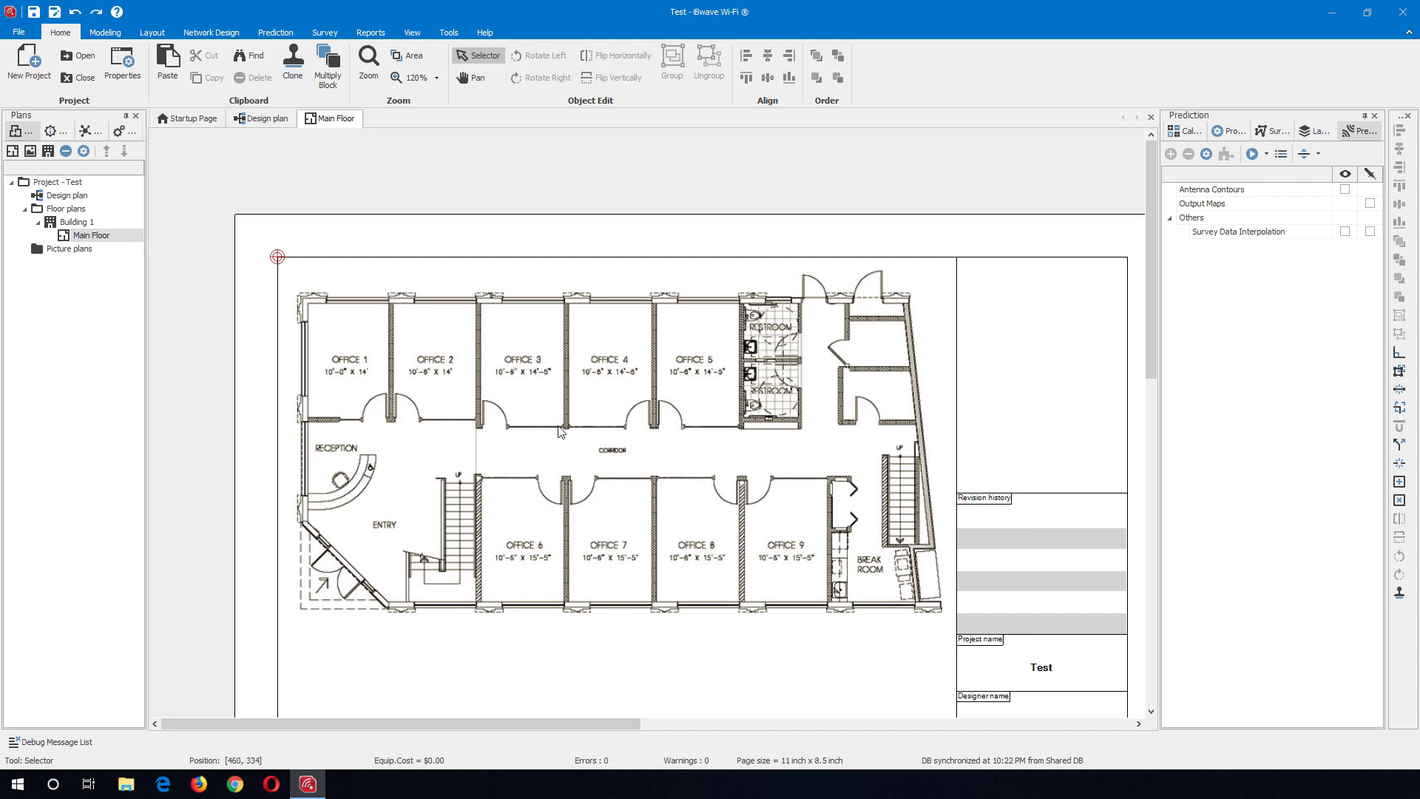
{"action": "scroll", "coordinate": [587, 429], "scroll_direction": "up", "scroll_amount": 1}
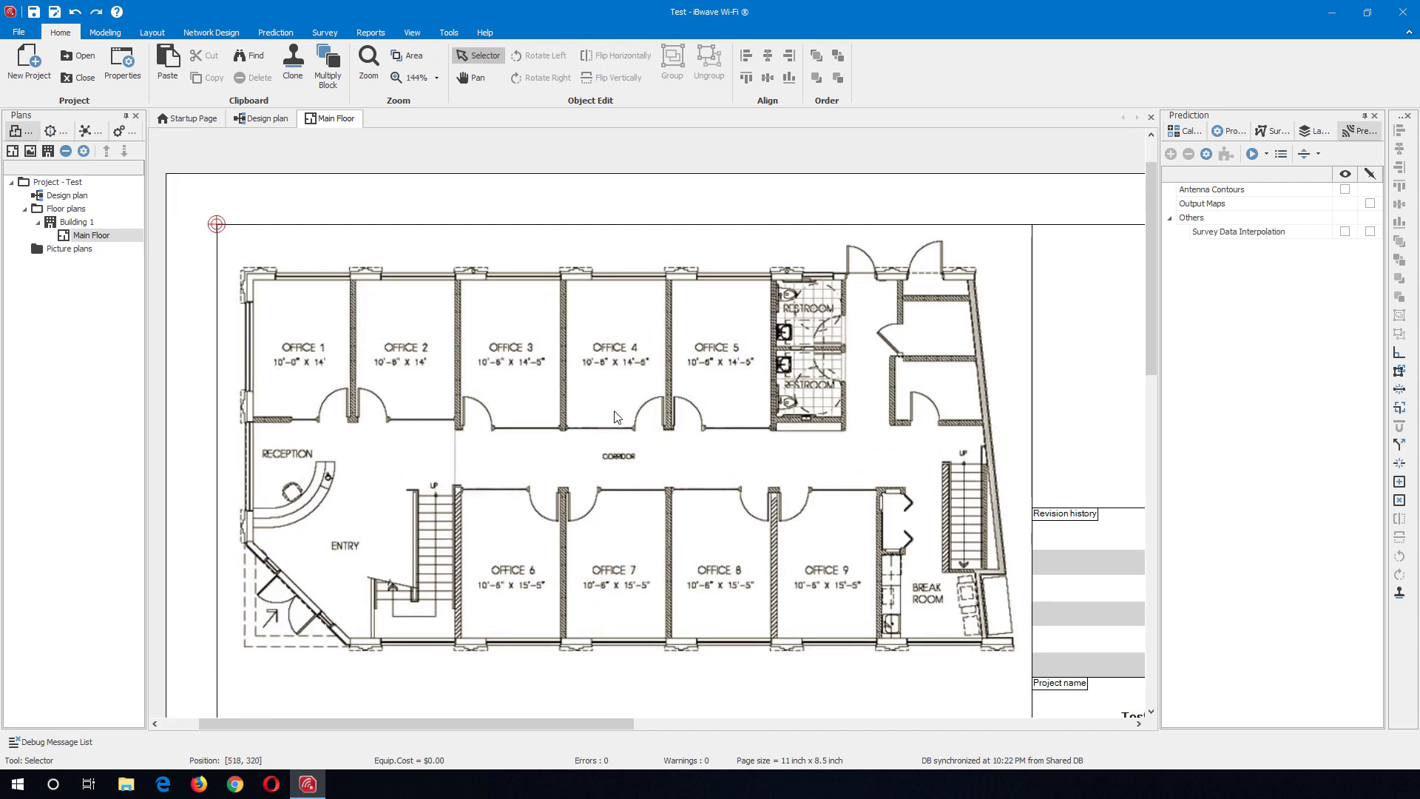
{"action": "scroll", "coordinate": [617, 416], "scroll_direction": "up", "scroll_amount": 1}
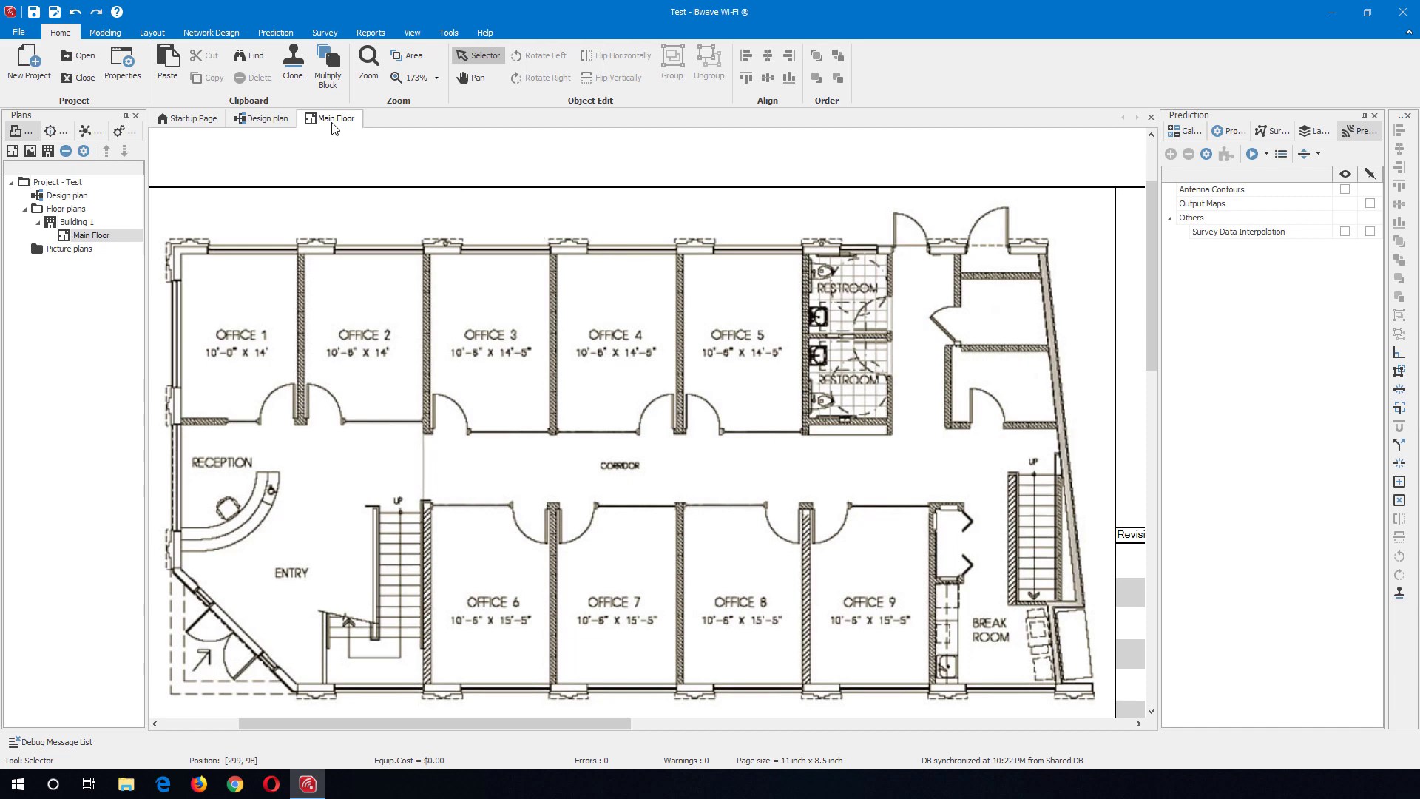
- Draw the building's outer perimeter wall around the floor plan in Stone, Brick [Optimized at 1000 MHz], including the angled entry side
{"action": "left_click", "coordinate": [119, 34]}
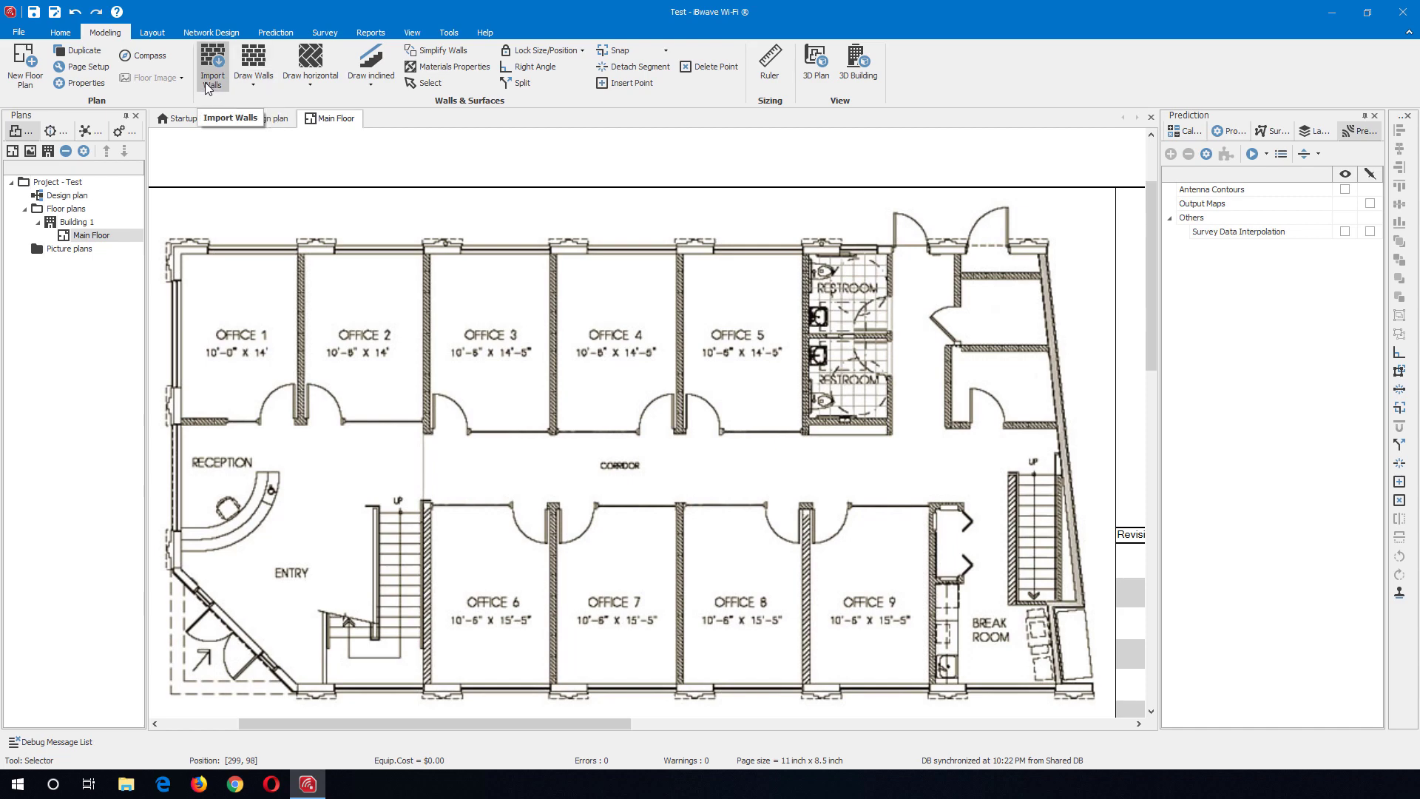
{"action": "left_click", "coordinate": [246, 84]}
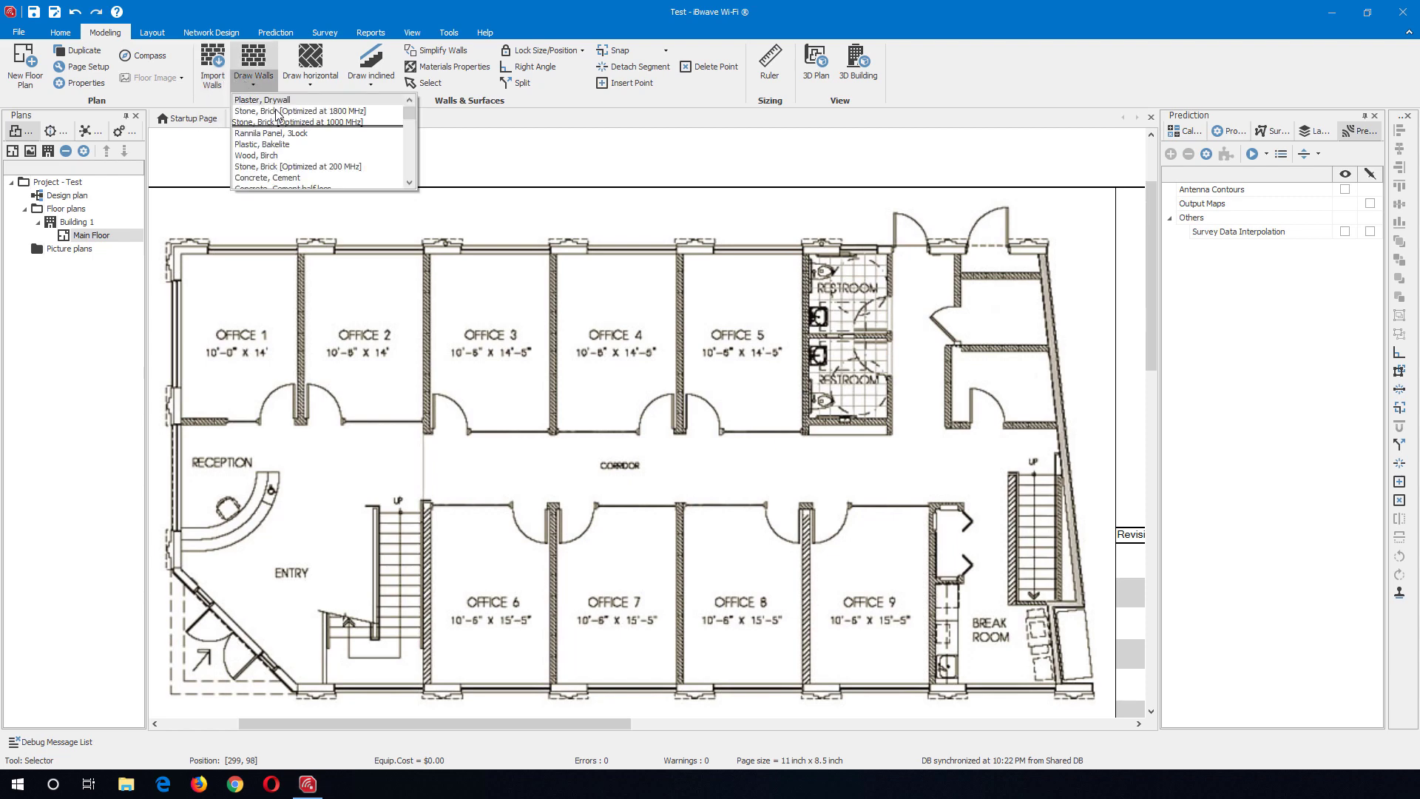
{"action": "left_click", "coordinate": [273, 123]}
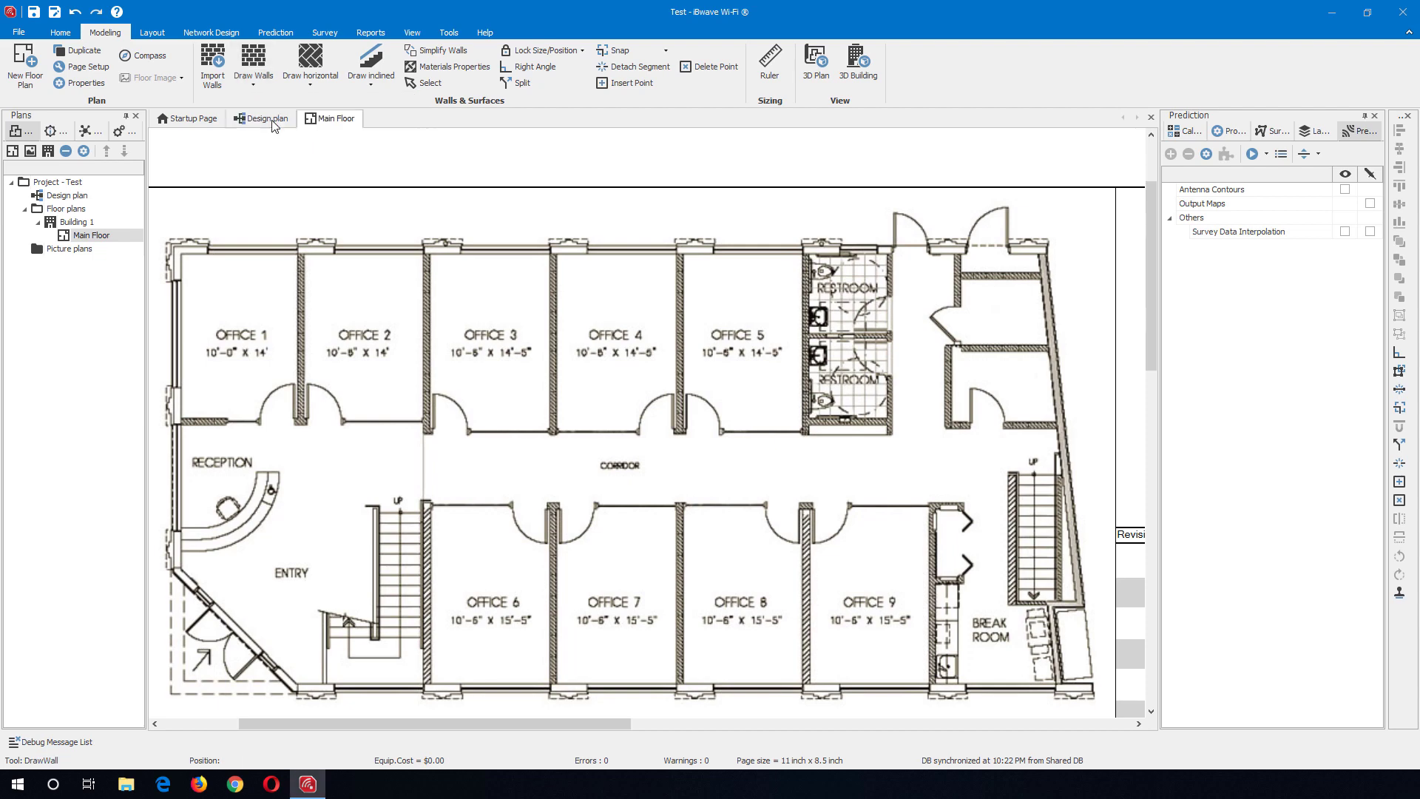
{"action": "left_click", "coordinate": [177, 249]}
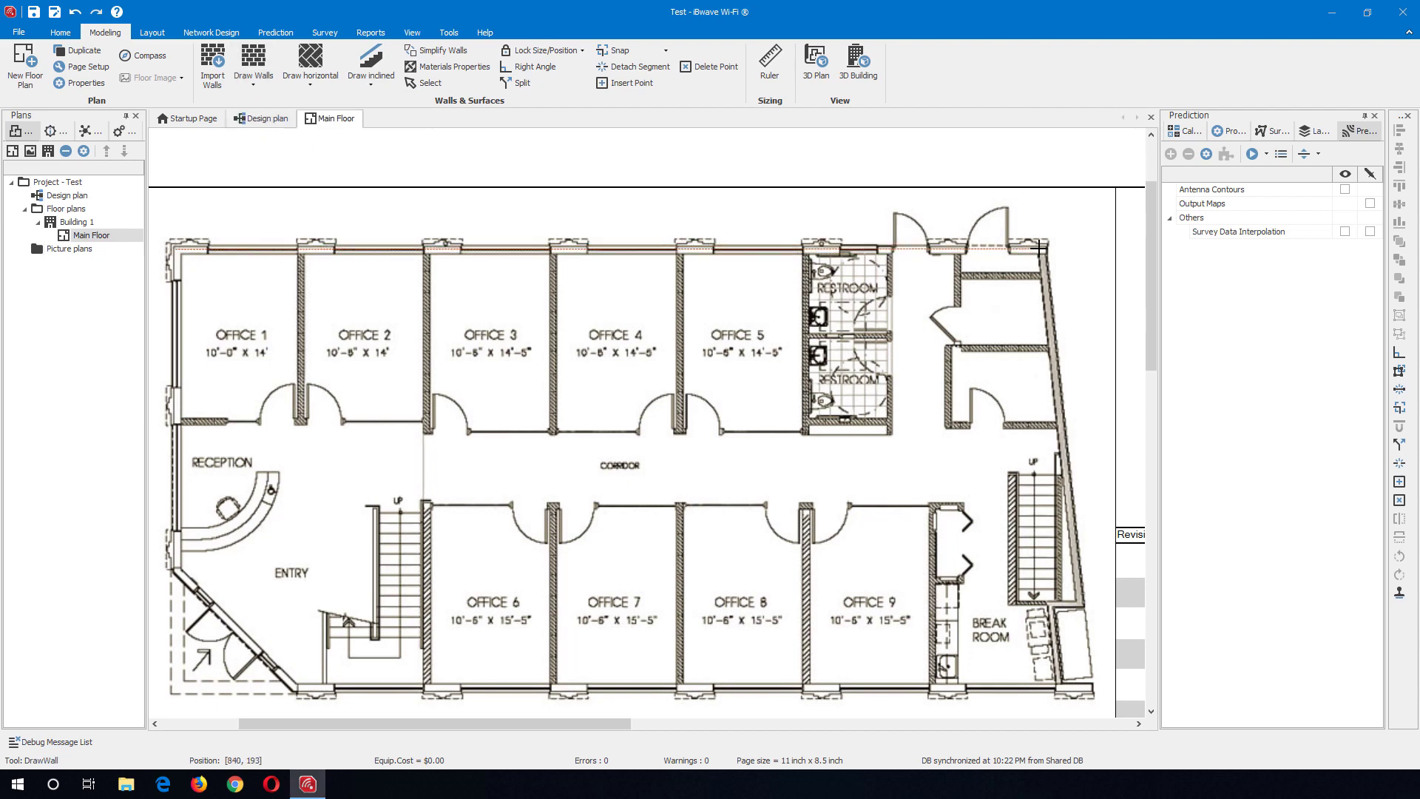
{"action": "left_click", "coordinate": [1041, 248]}
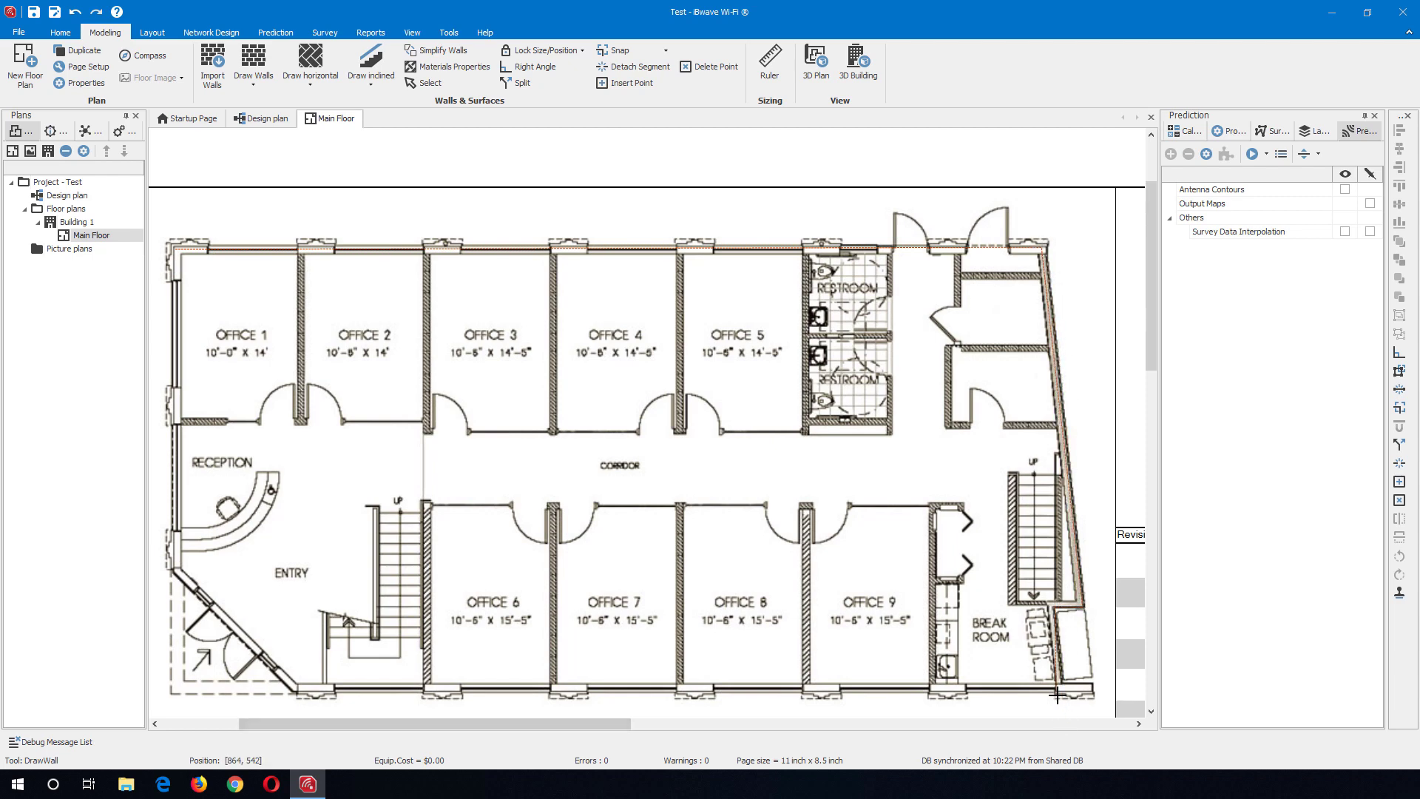
{"action": "left_click", "coordinate": [1058, 694]}
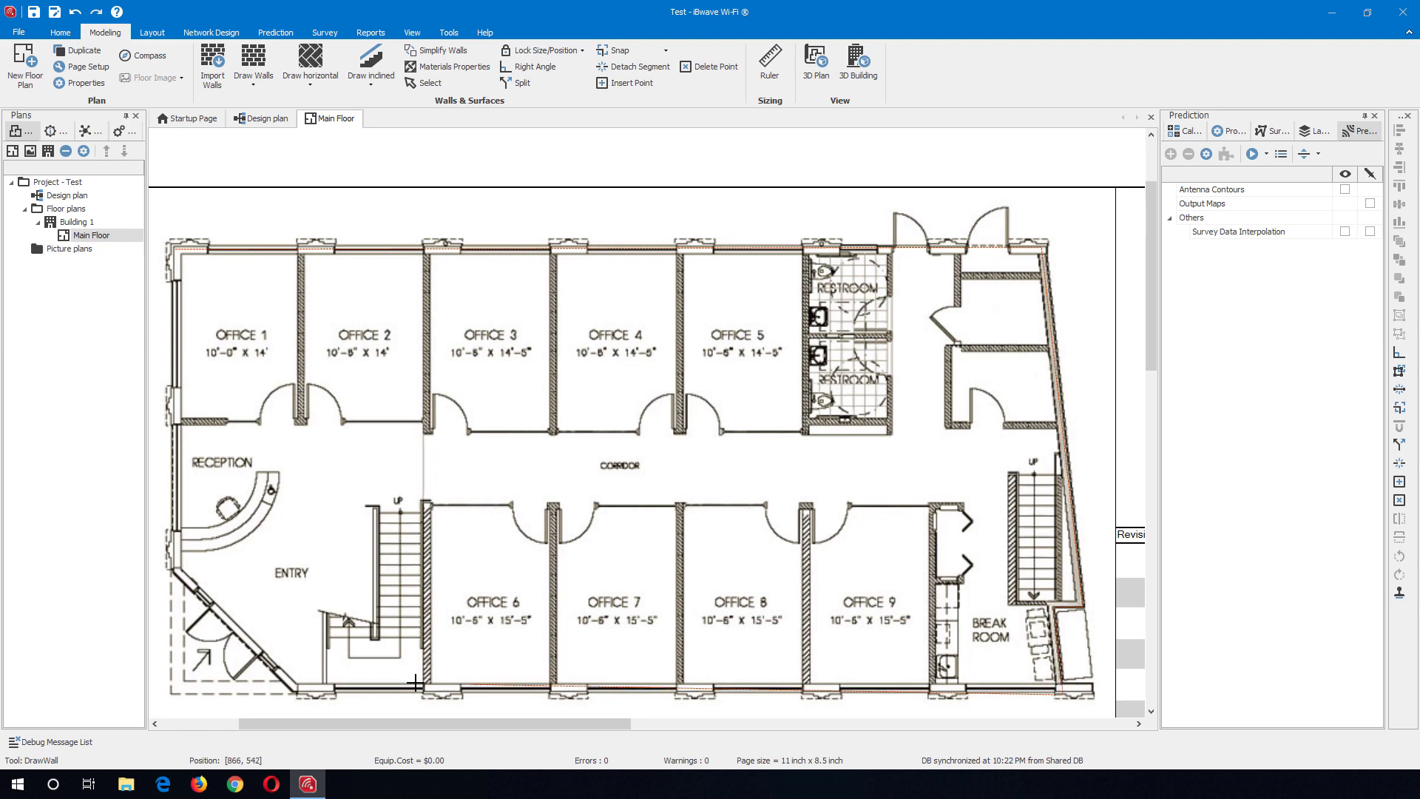
{"action": "left_click", "coordinate": [296, 691]}
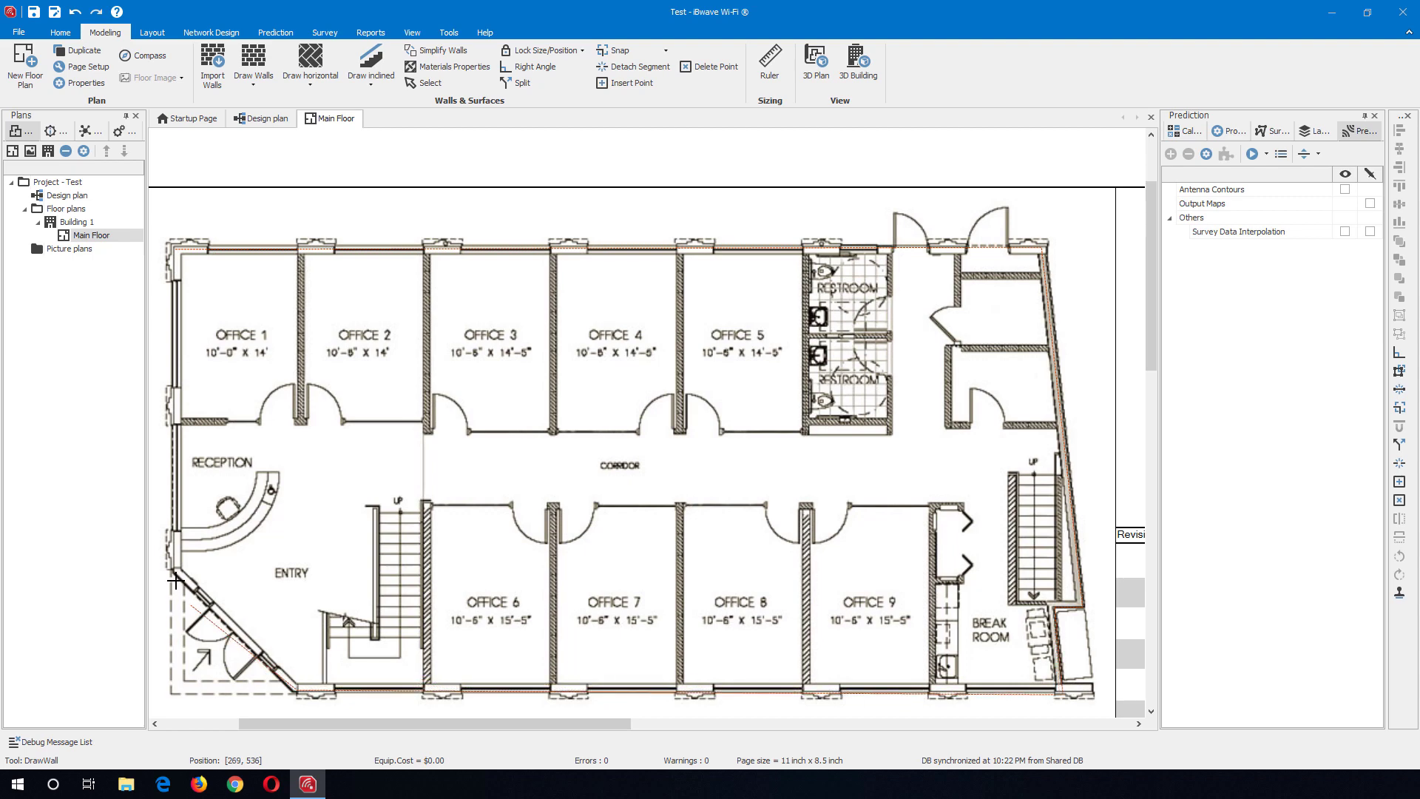
{"action": "left_click", "coordinate": [180, 562]}
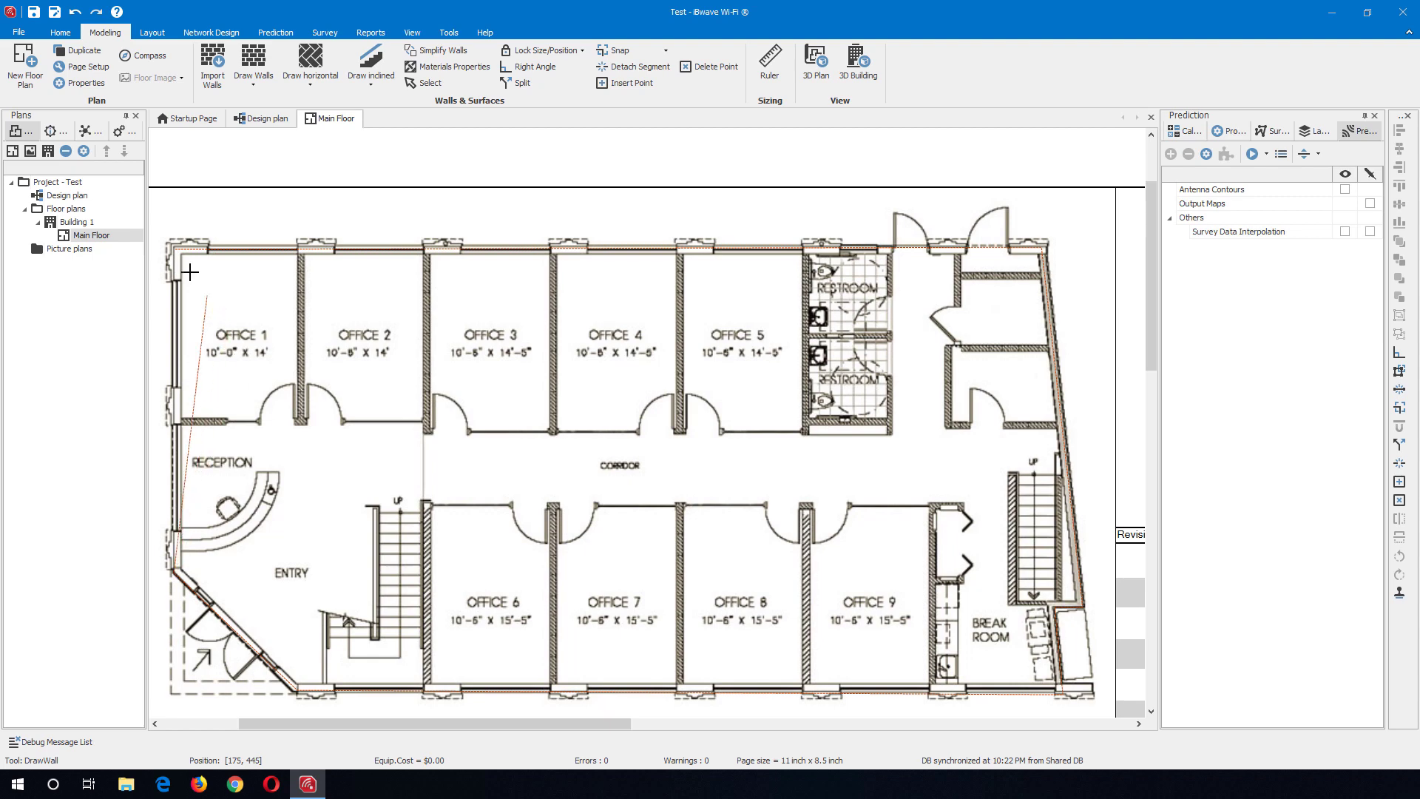
{"action": "left_click", "coordinate": [172, 247]}
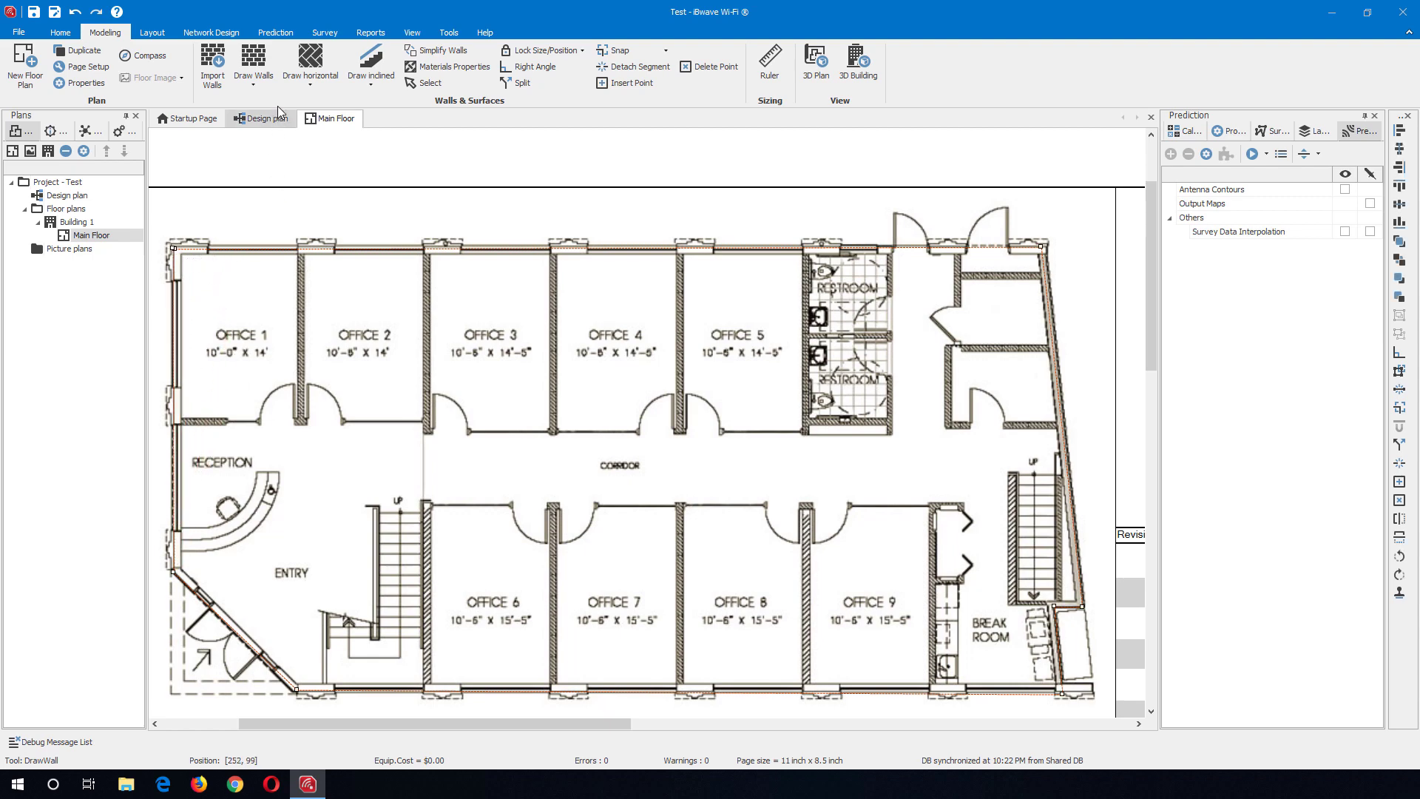
- Trace a second perimeter wall in Plaster, Drywall just inside the brick wall, following the jog beside the break room
{"action": "left_click", "coordinate": [253, 81]}
{"action": "left_click", "coordinate": [272, 116]}
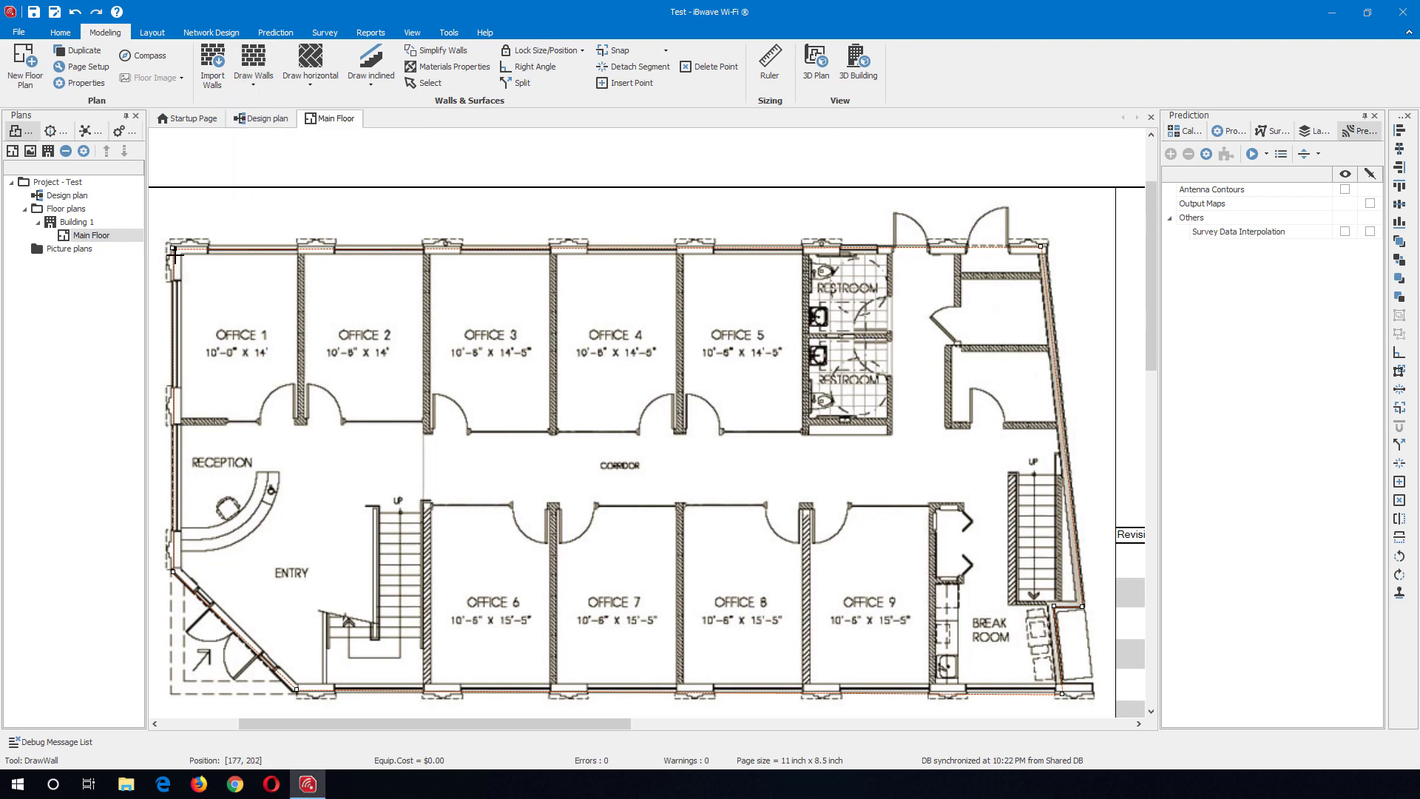
{"action": "left_click", "coordinate": [188, 251]}
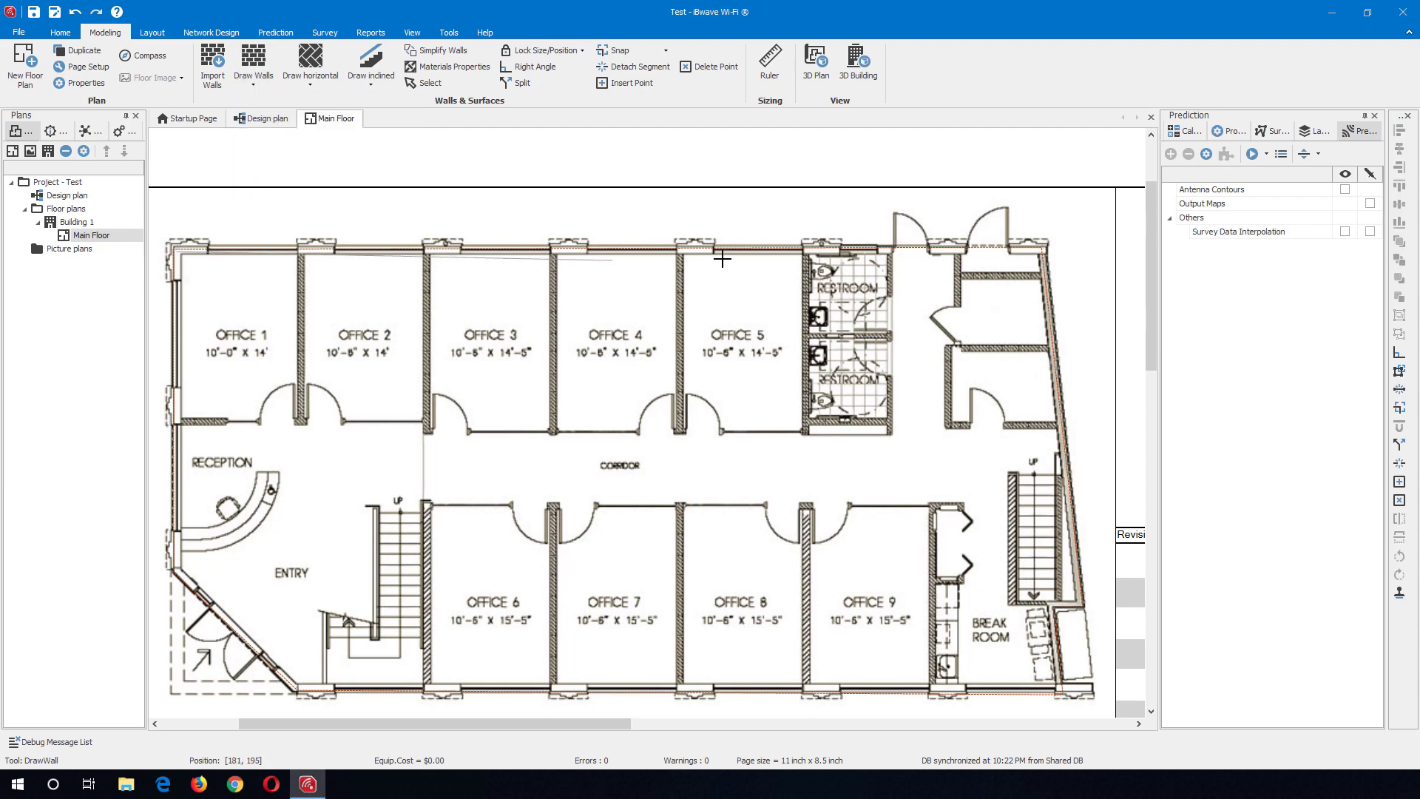
{"action": "left_click", "coordinate": [1033, 250]}
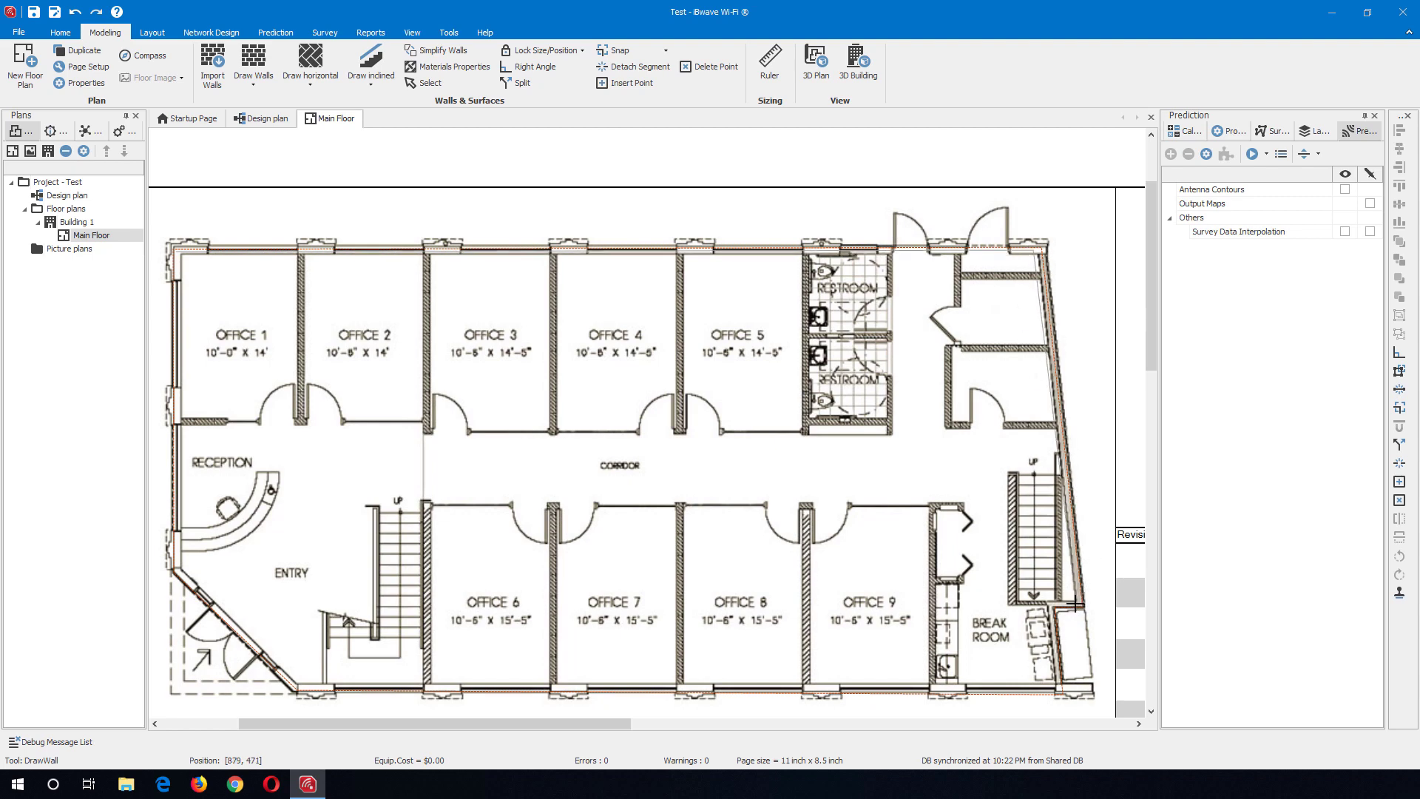
{"action": "left_click", "coordinate": [1078, 604]}
{"action": "left_click", "coordinate": [1049, 606]}
{"action": "left_click", "coordinate": [1056, 690]}
{"action": "left_click", "coordinate": [299, 689]}
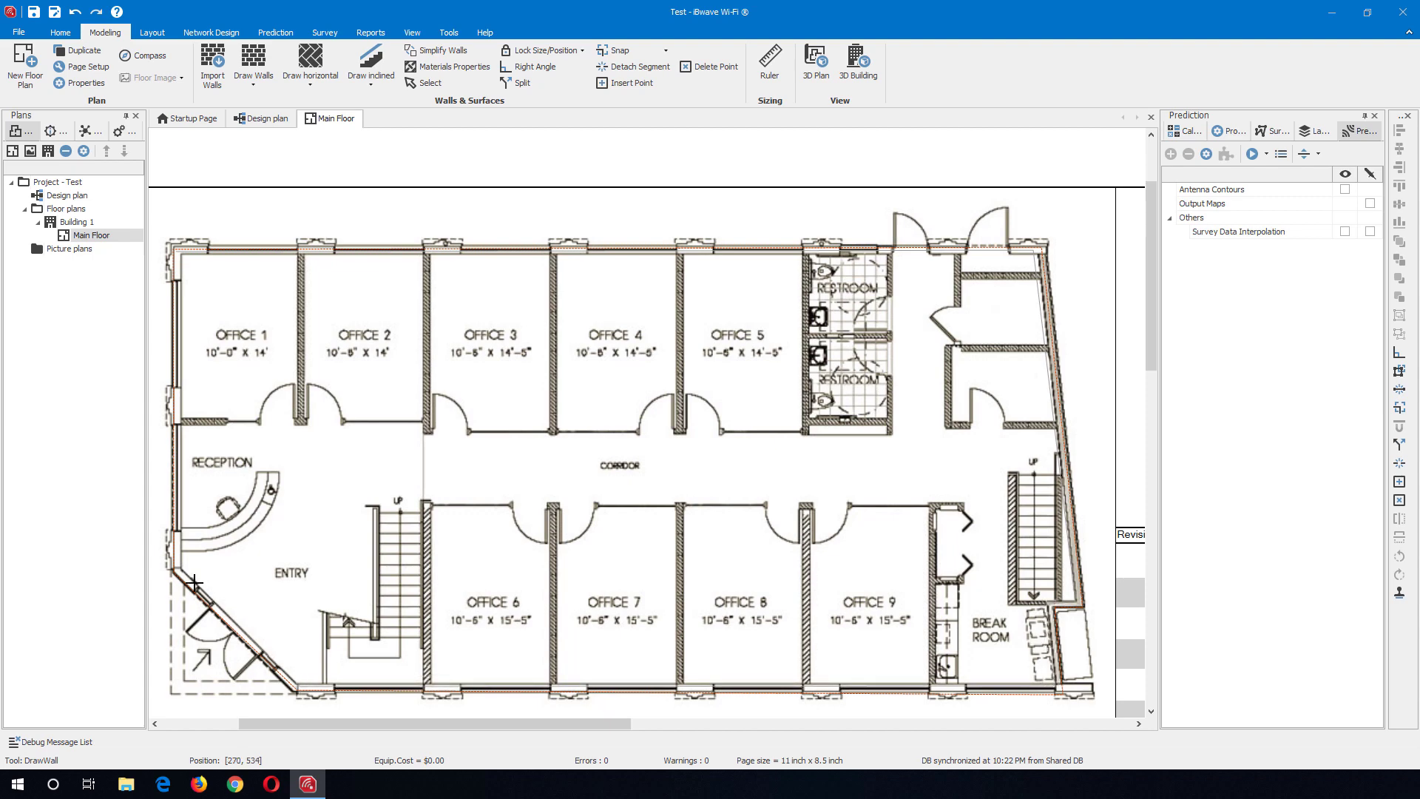
{"action": "left_click", "coordinate": [176, 547]}
{"action": "left_click", "coordinate": [174, 249]}
- Draw a Plaster, Drywall wall along the corridor from the outer wall below Office 1 to the restrooms, then up the restrooms' outer side
{"action": "left_click", "coordinate": [253, 85]}
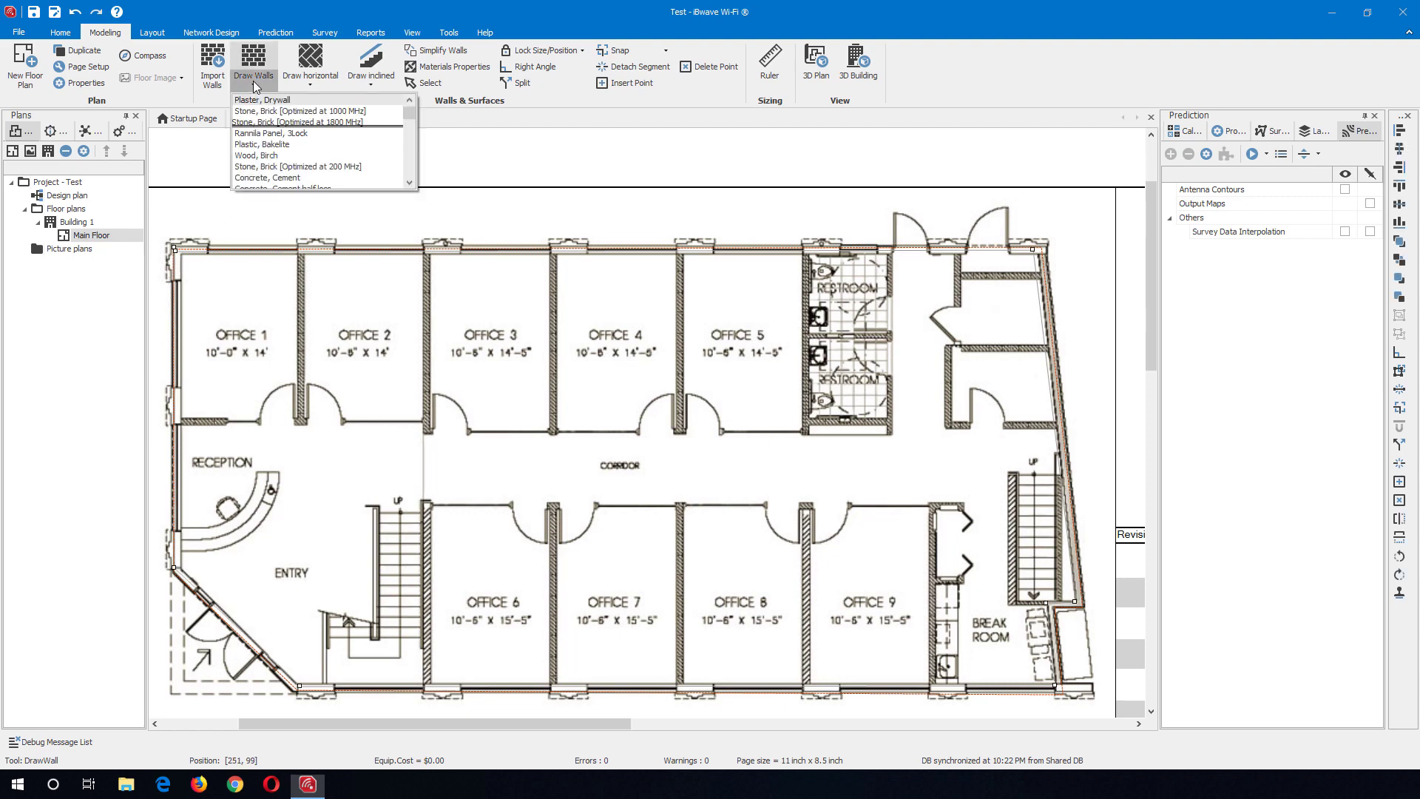
{"action": "left_click", "coordinate": [263, 100]}
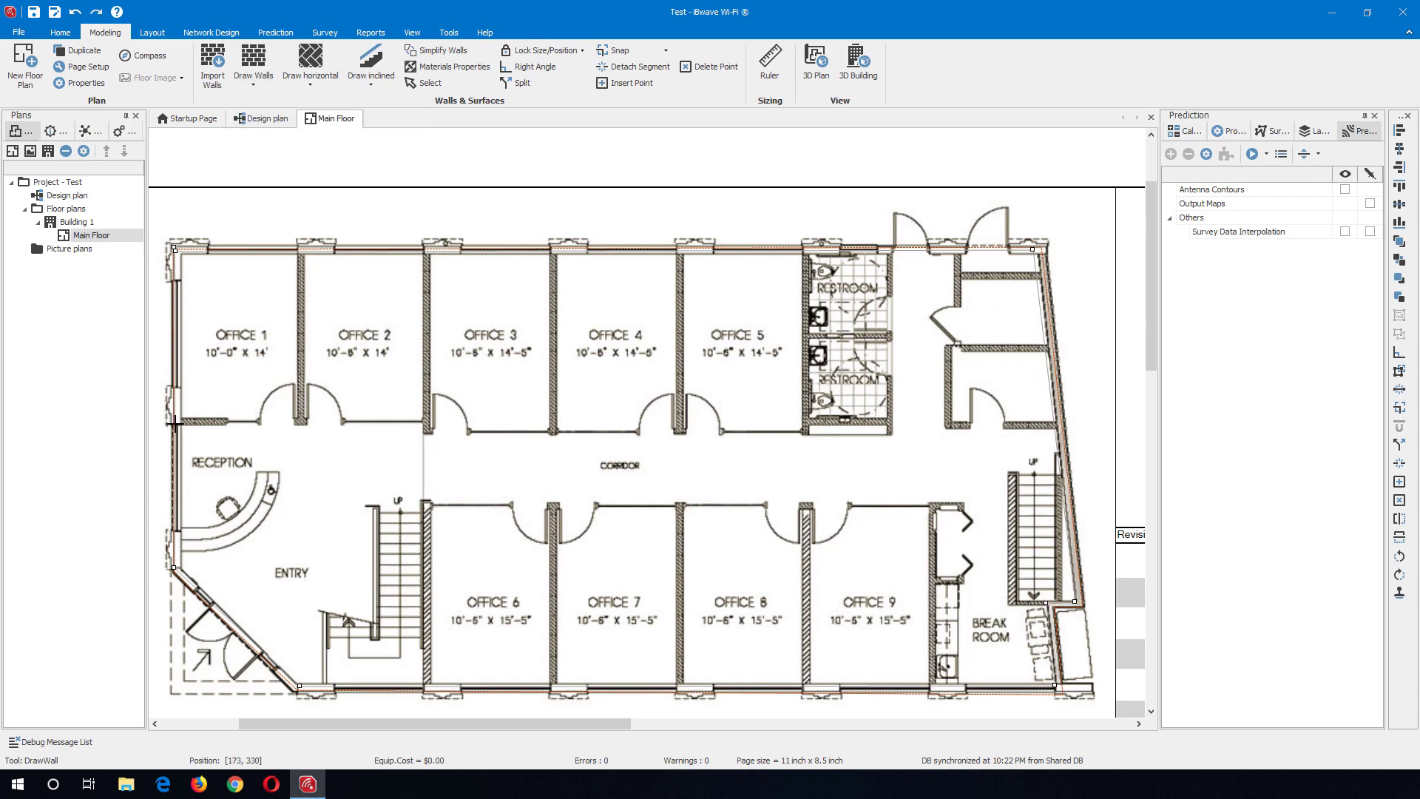
{"action": "left_click", "coordinate": [175, 421]}
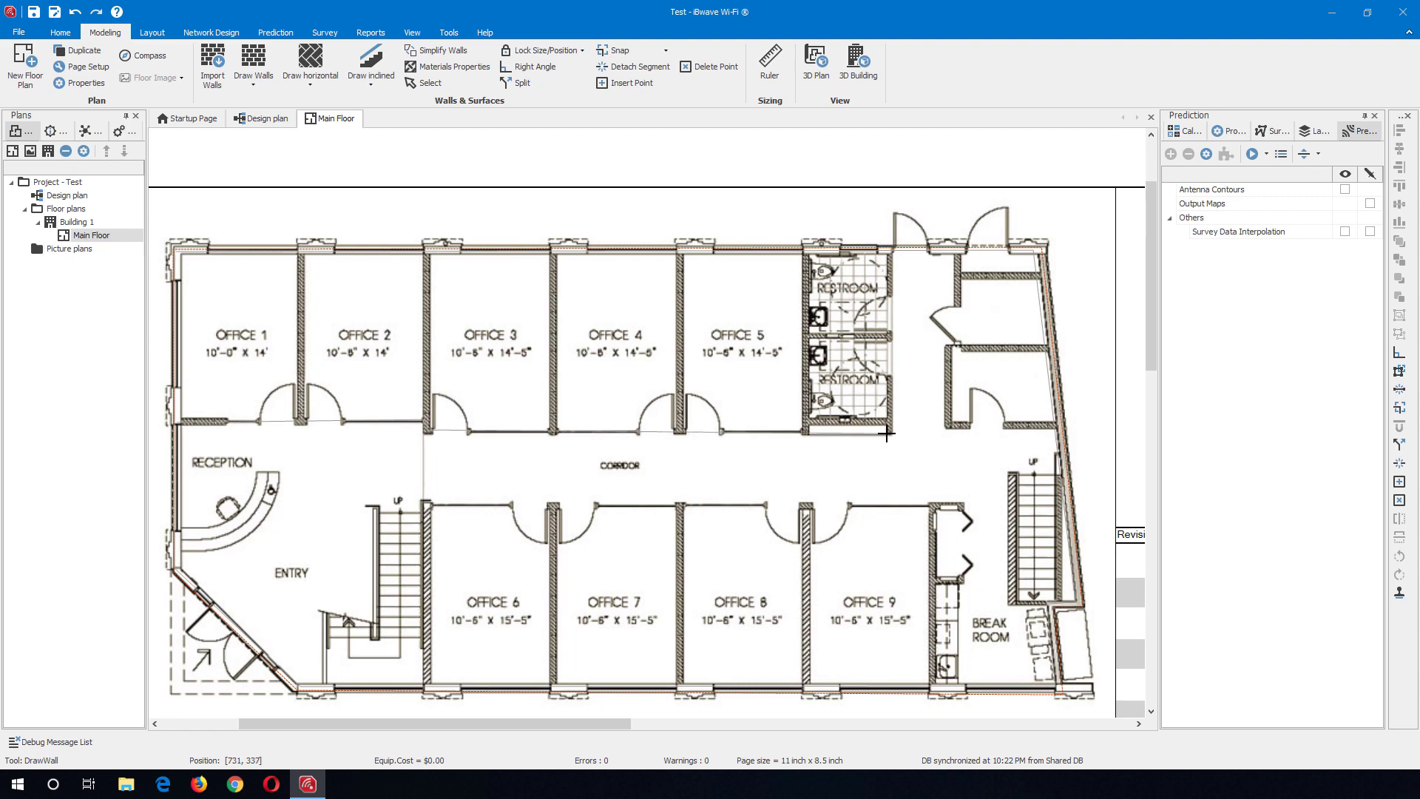
{"action": "left_click", "coordinate": [890, 432]}
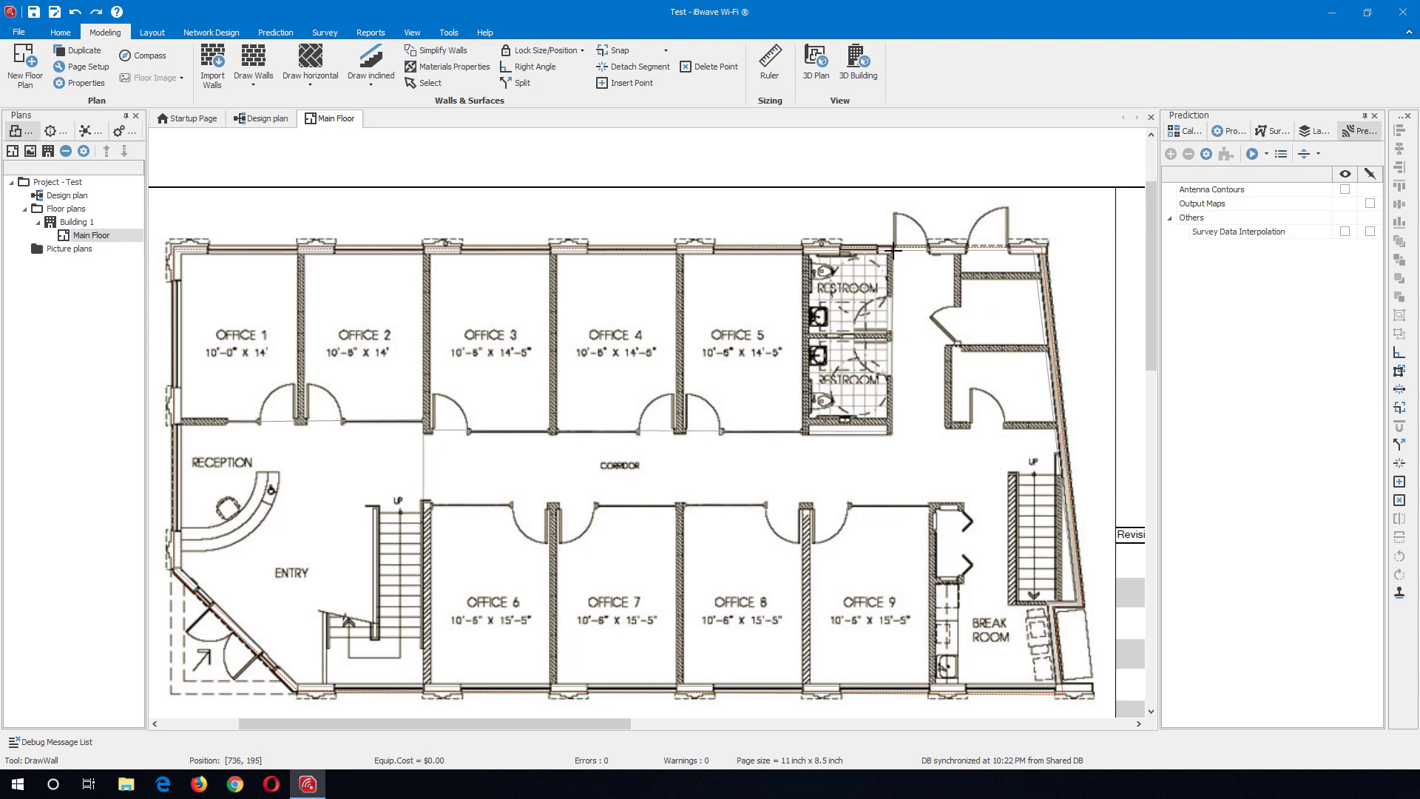
{"action": "double_click", "coordinate": [892, 251]}
- Draw the five drywall partitions separating the restrooms and Offices 5, 4, 3, 2 and 1, each between exterior and corridor walls
{"action": "left_click", "coordinate": [804, 431]}
{"action": "double_click", "coordinate": [805, 250]}
{"action": "left_click", "coordinate": [678, 429]}
{"action": "double_click", "coordinate": [677, 250]}
{"action": "left_click", "coordinate": [554, 250]}
{"action": "double_click", "coordinate": [555, 433]}
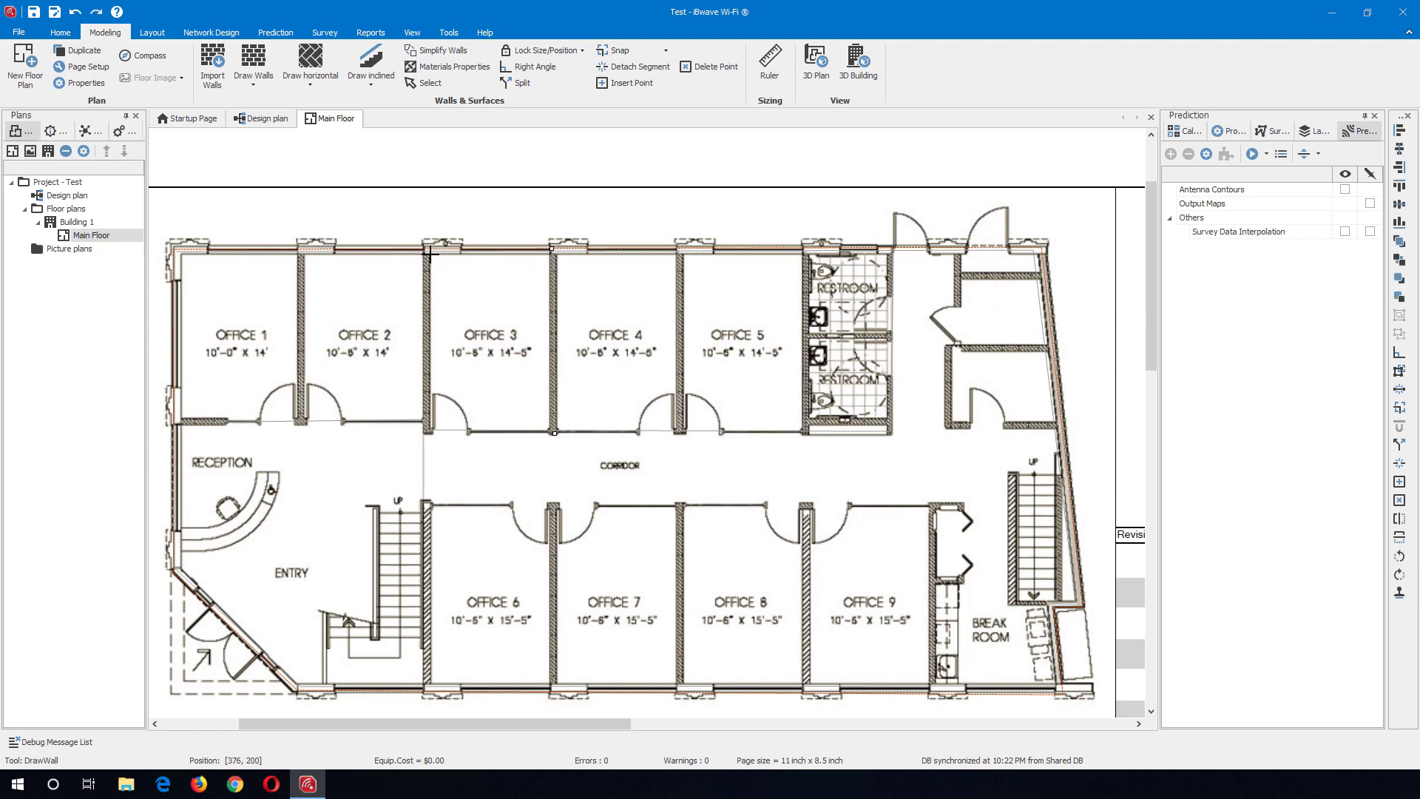
{"action": "left_click", "coordinate": [426, 246]}
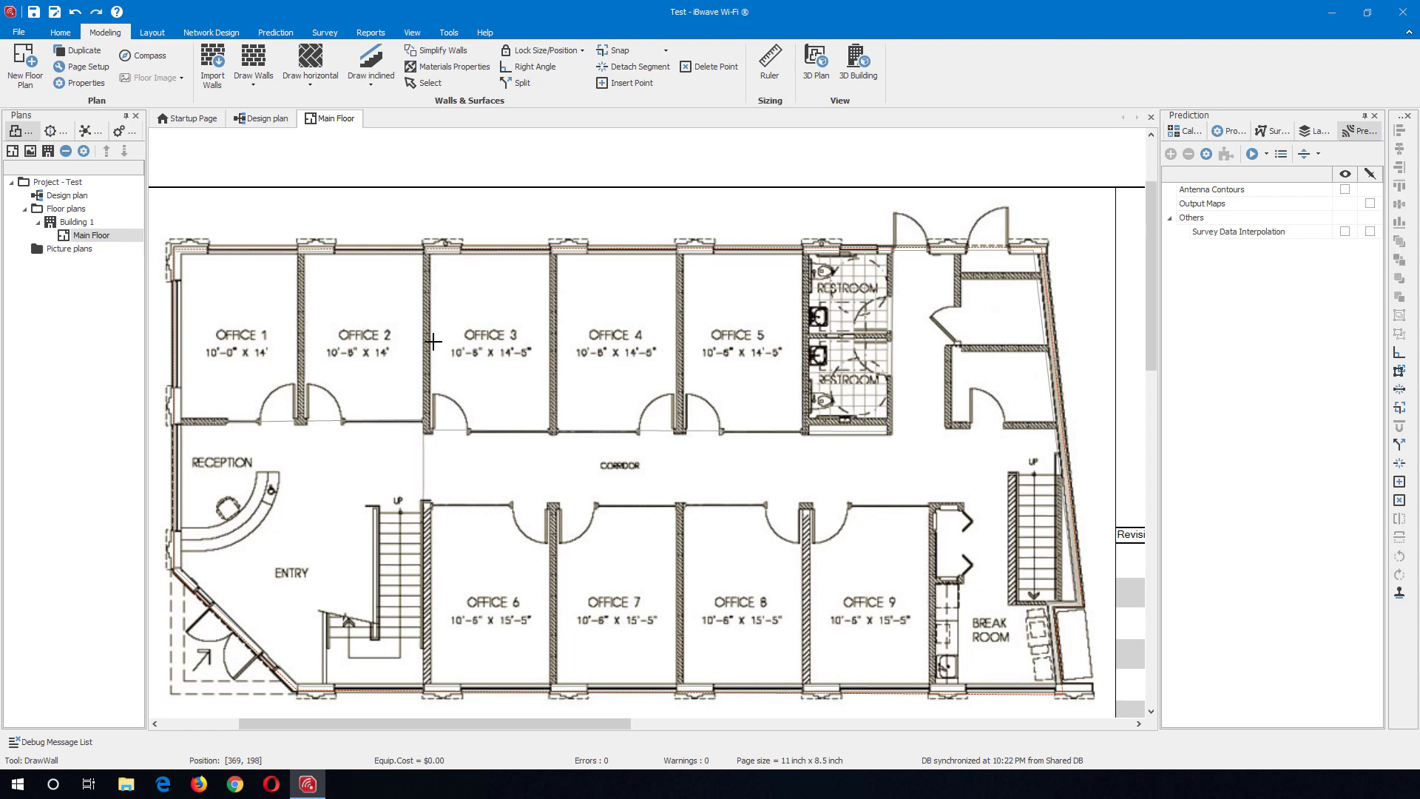
{"action": "double_click", "coordinate": [430, 427]}
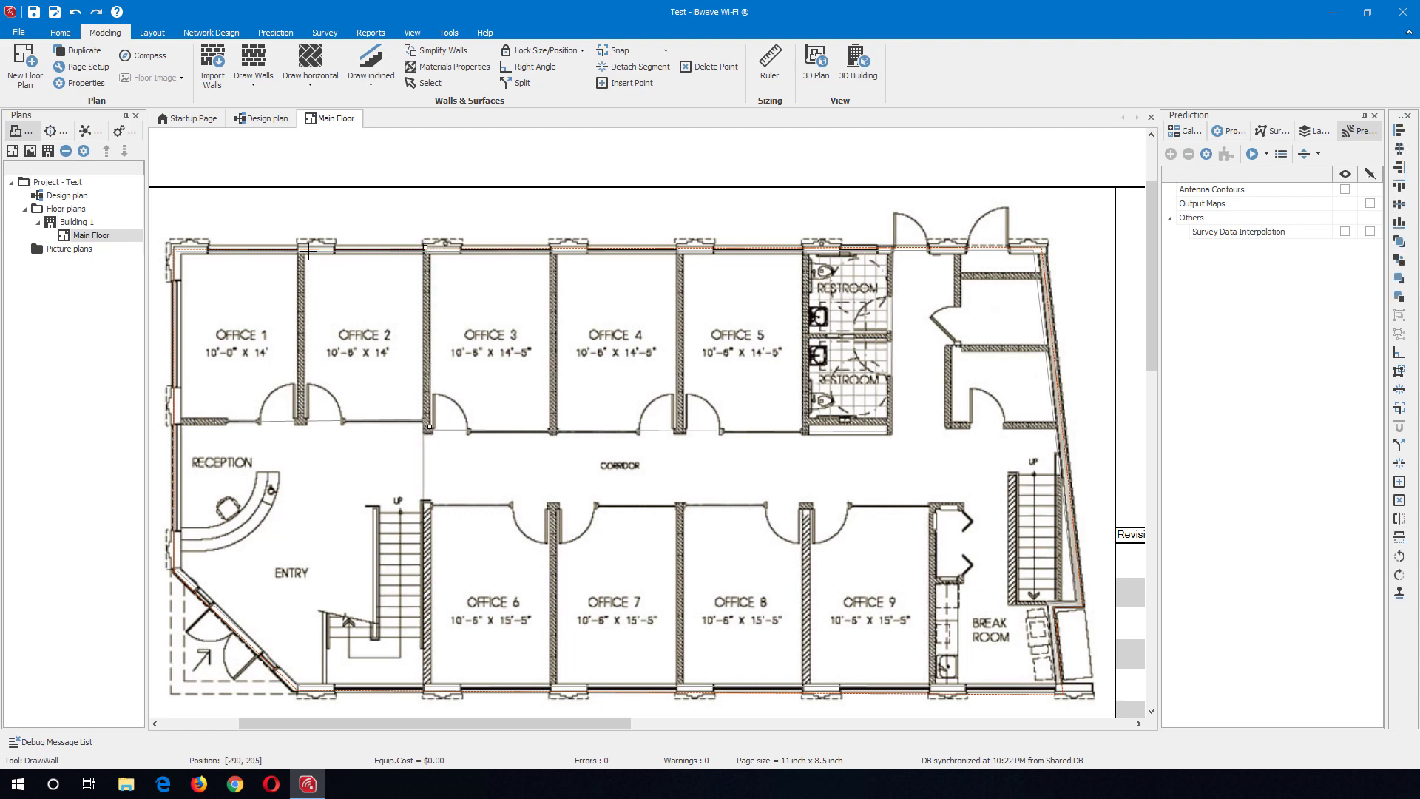
{"action": "left_click", "coordinate": [301, 246]}
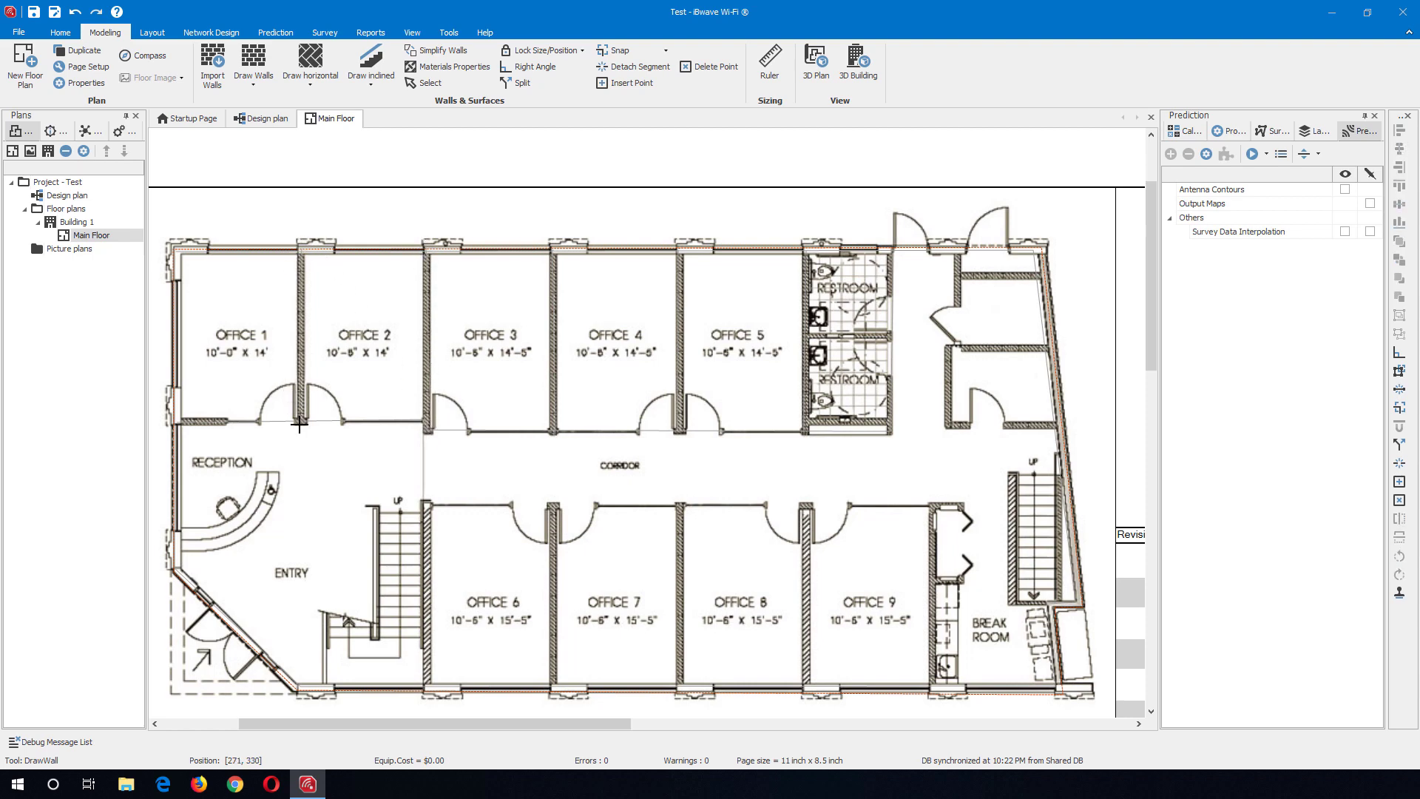
{"action": "double_click", "coordinate": [300, 423]}
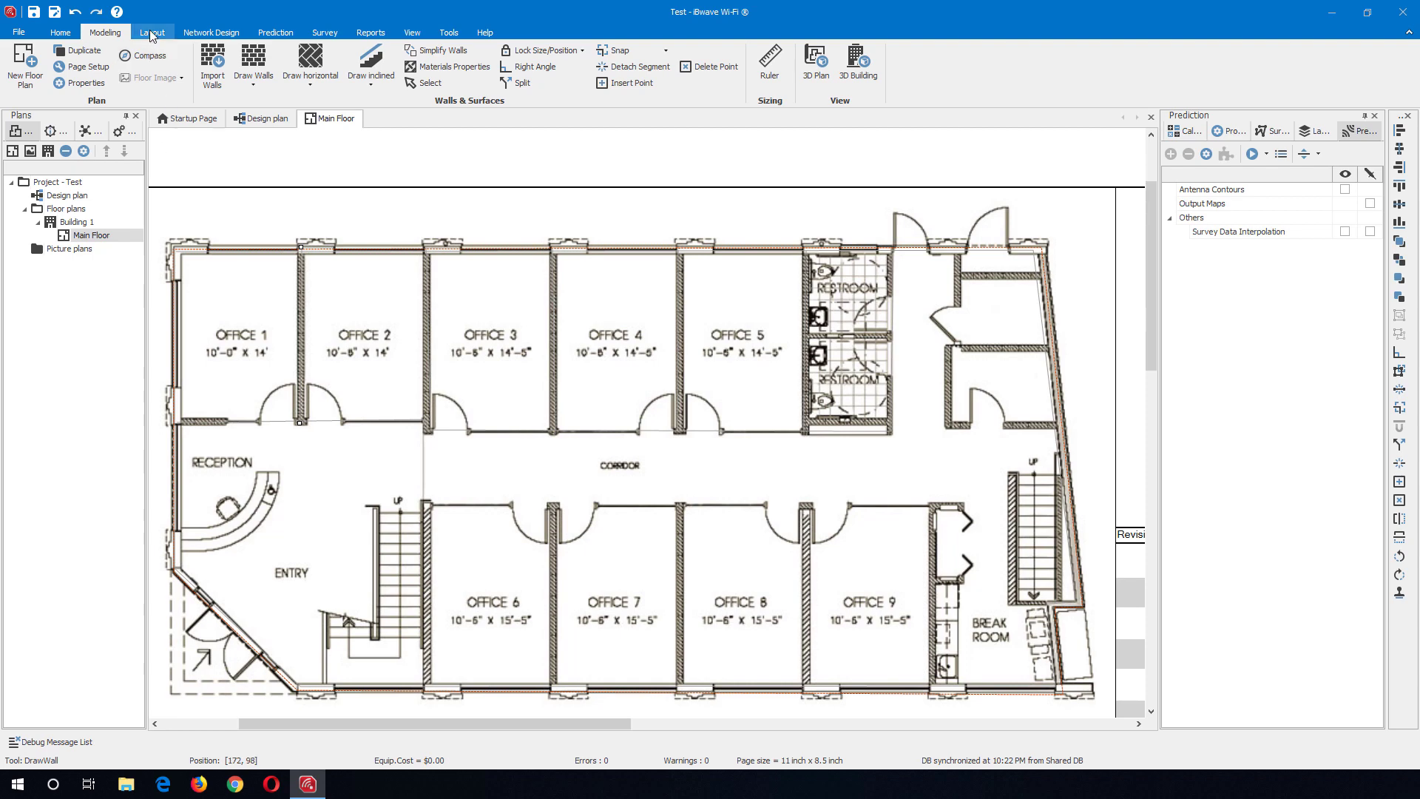
- Place three Ubiquiti UAP-AC-LR access points on the main floor, one each in Office 1, Office 5 and Office 7
{"action": "left_click", "coordinate": [219, 33]}
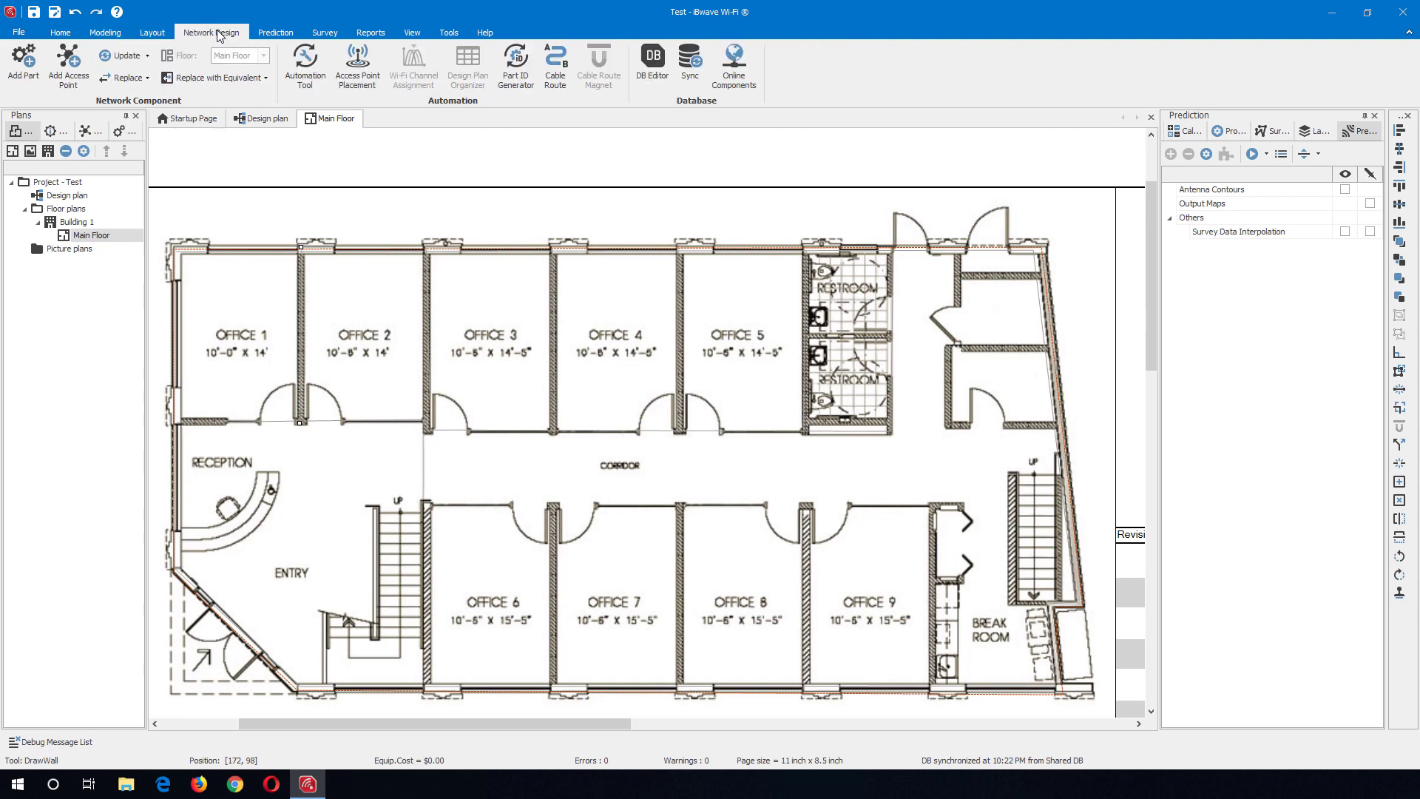
{"action": "left_click", "coordinate": [68, 65]}
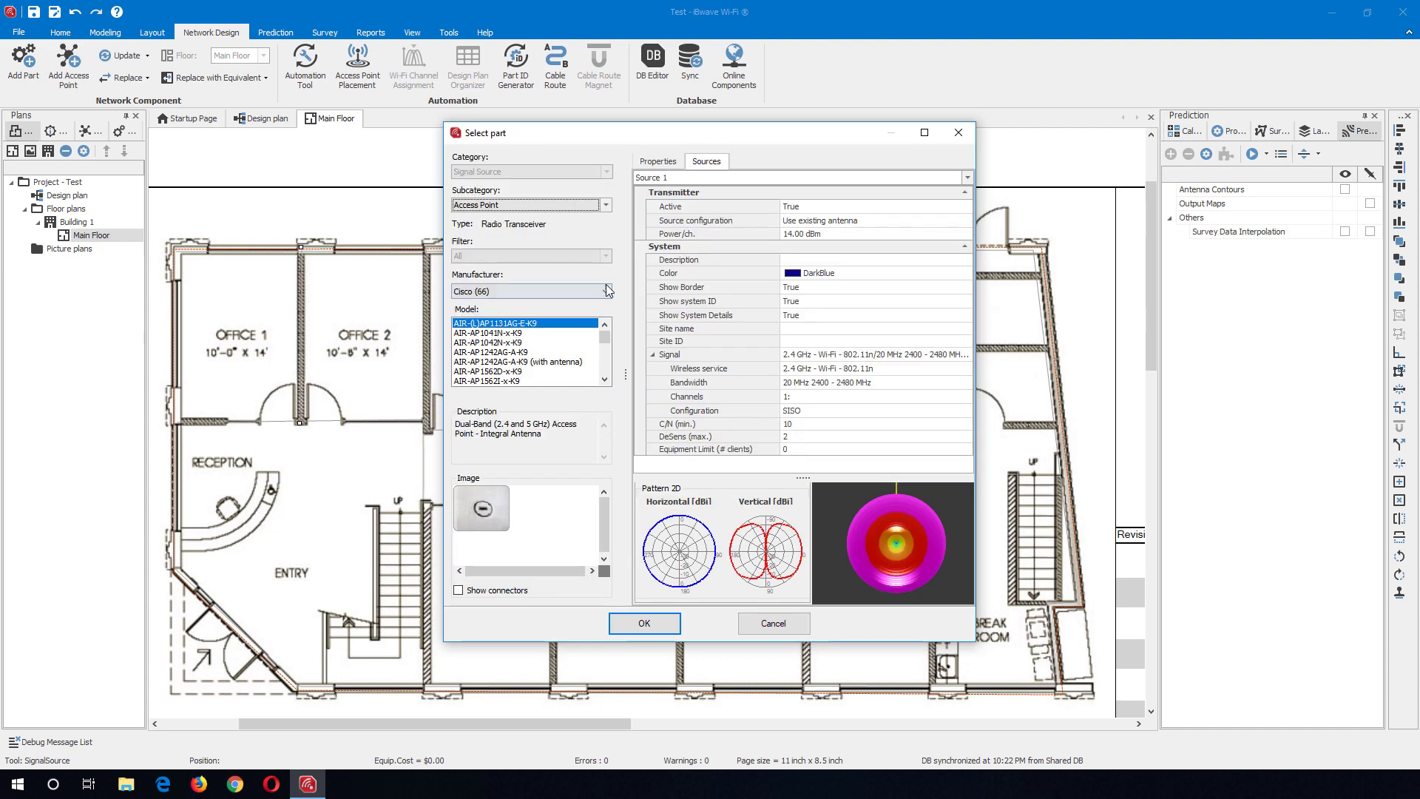
{"action": "left_click", "coordinate": [530, 293]}
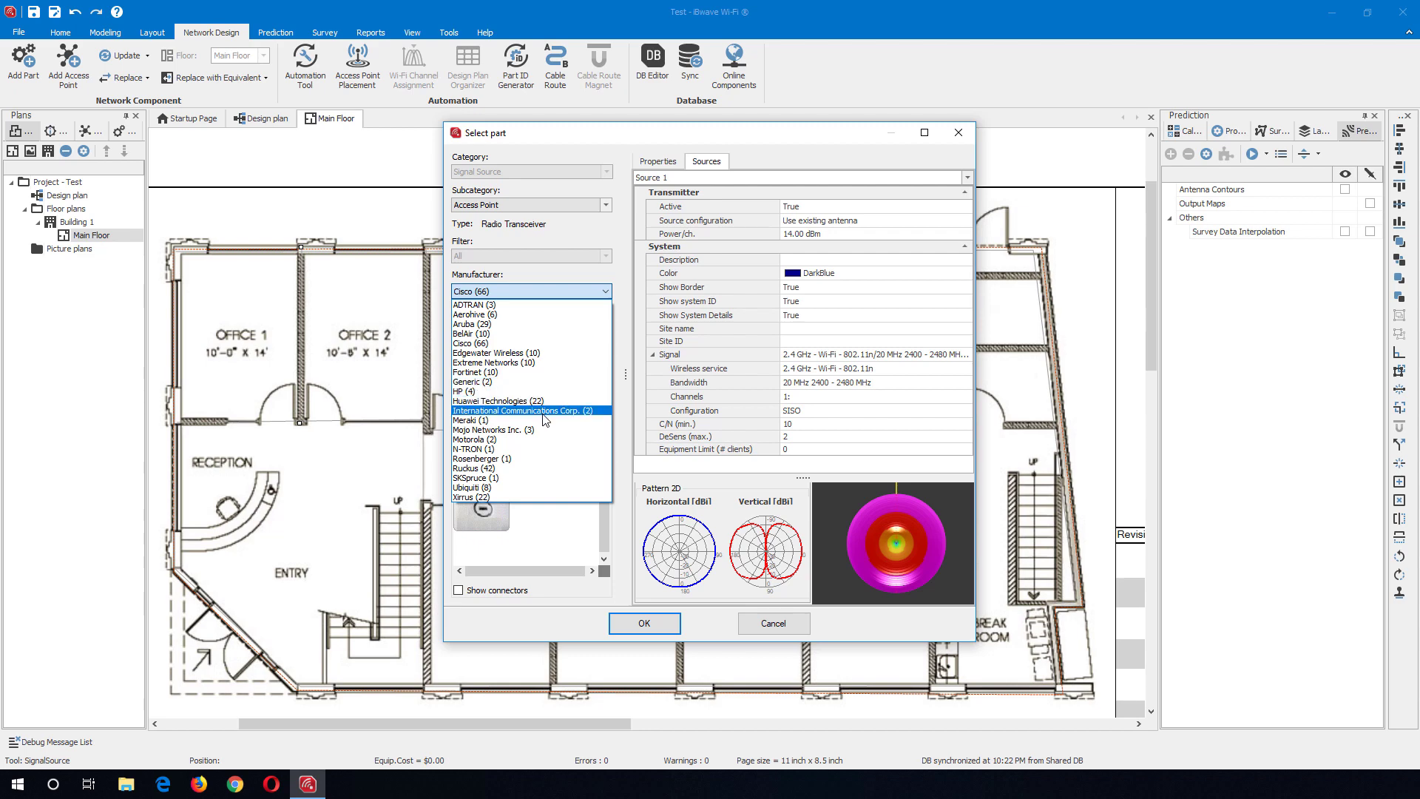
{"action": "left_click", "coordinate": [548, 488]}
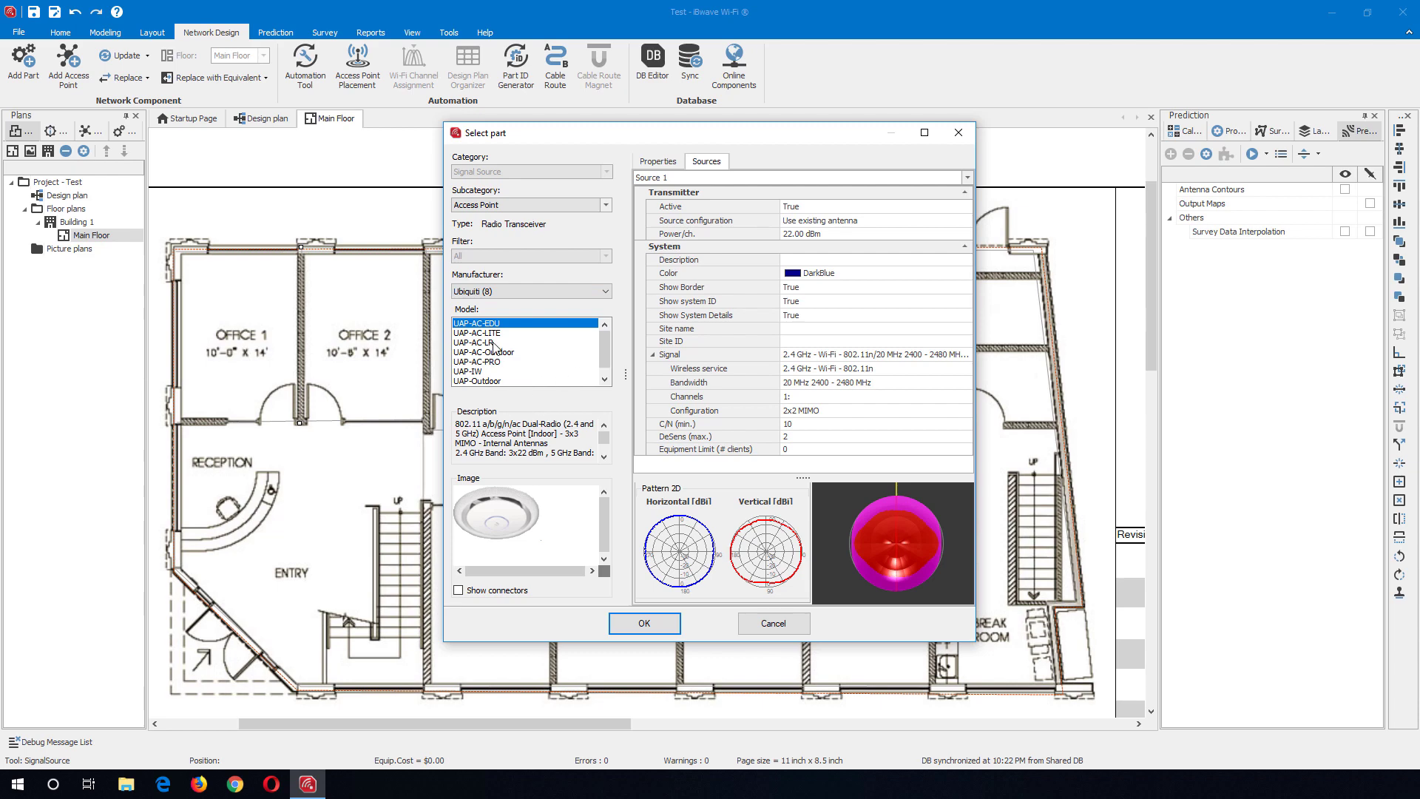
{"action": "left_click", "coordinate": [494, 343]}
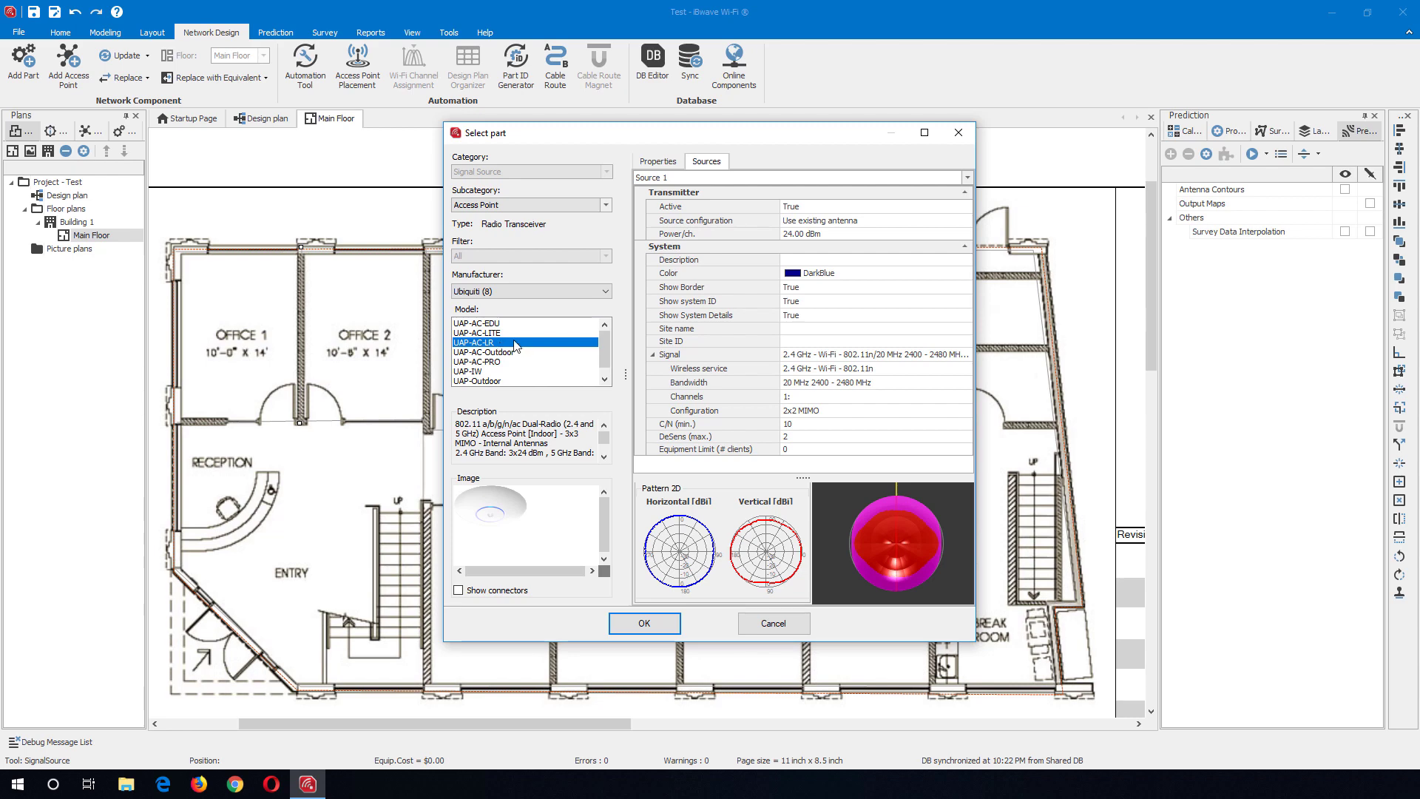
{"action": "left_click", "coordinate": [664, 626]}
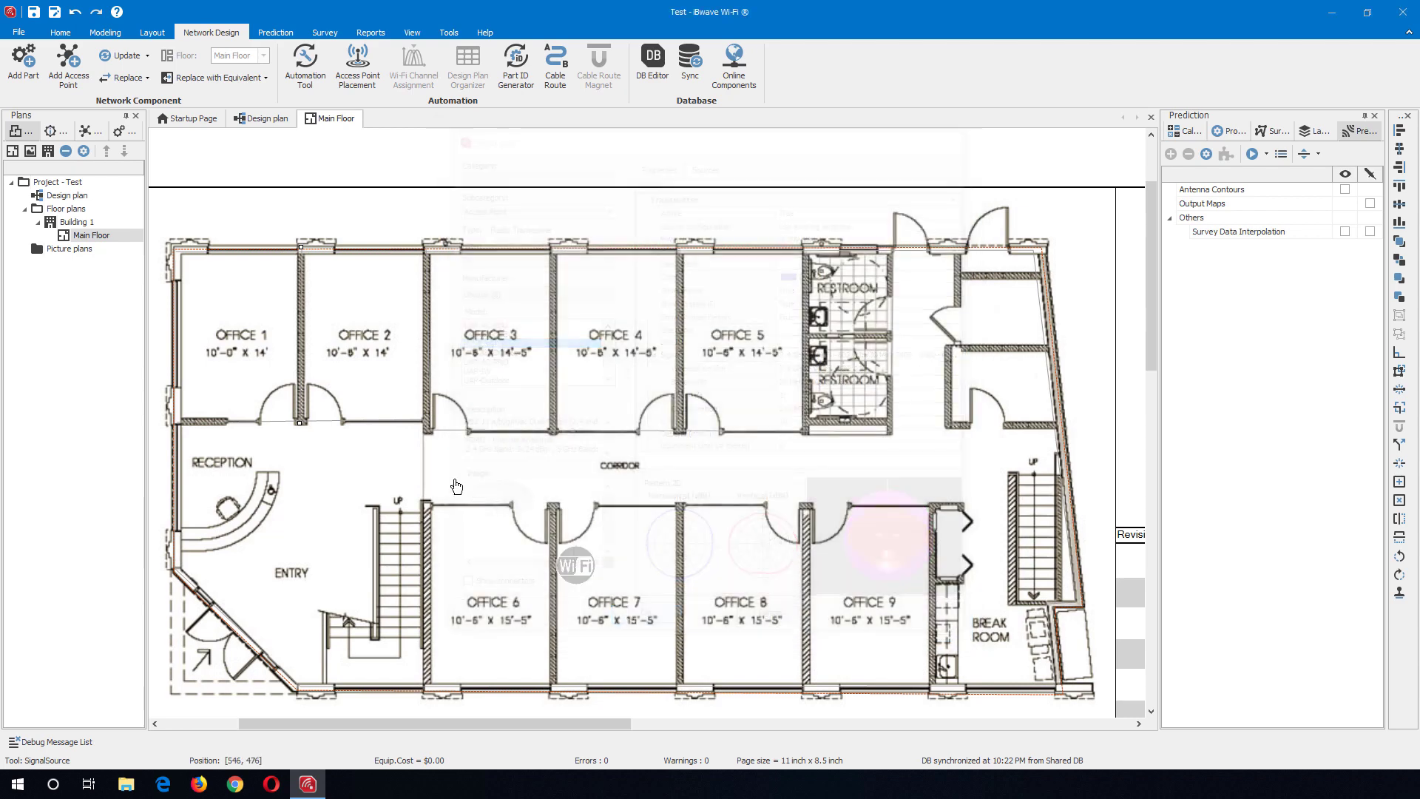
{"action": "left_click", "coordinate": [239, 362]}
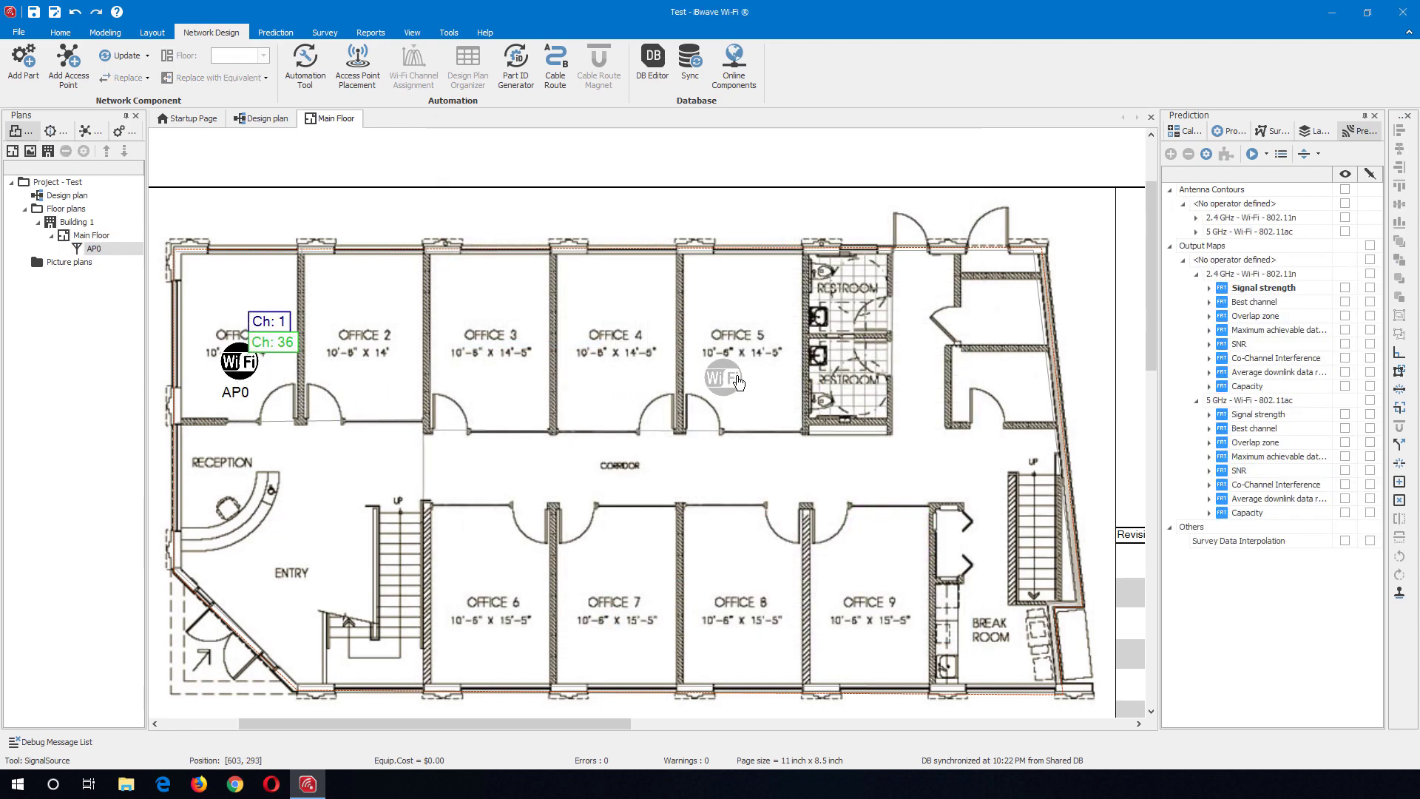
{"action": "left_click", "coordinate": [740, 375]}
{"action": "left_click", "coordinate": [594, 596]}
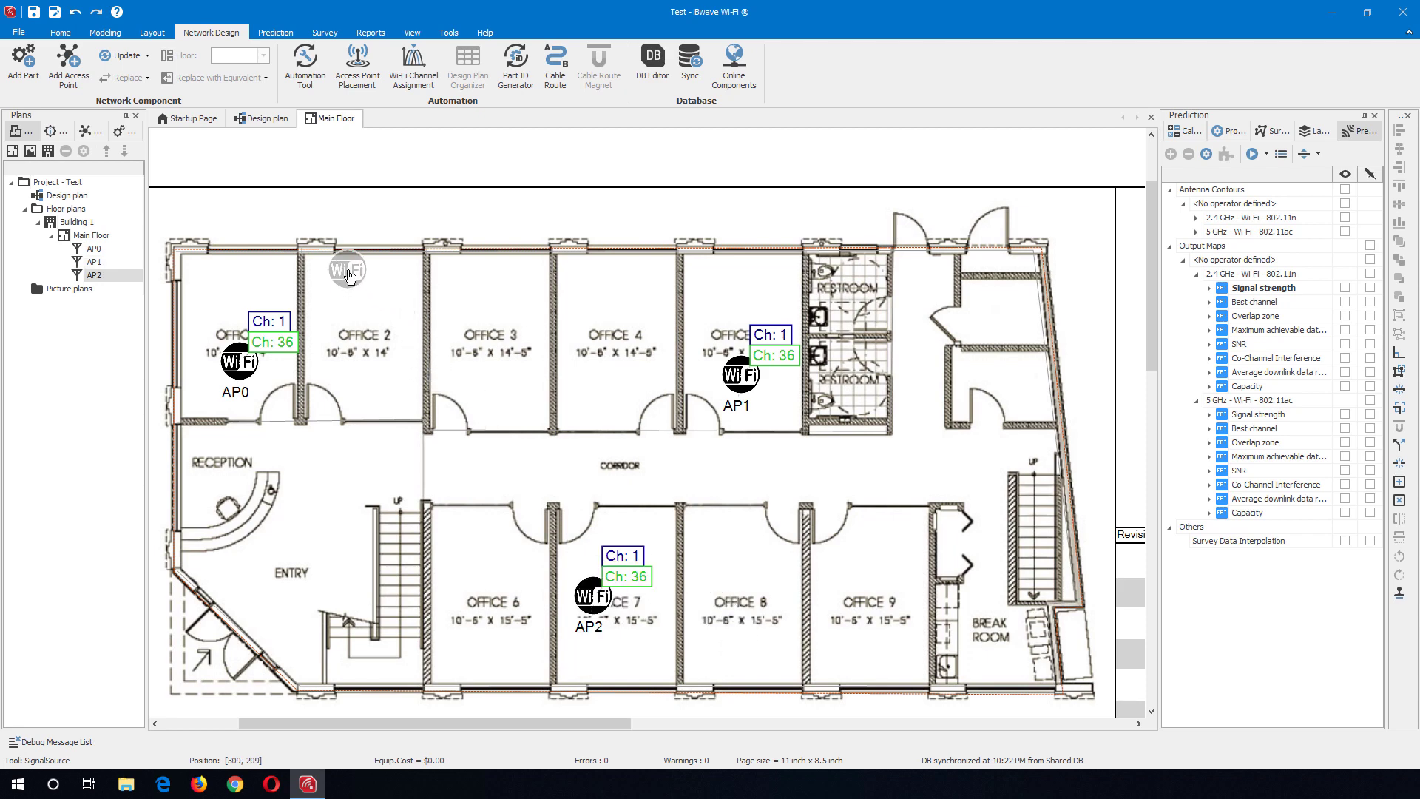
{"action": "key", "text": "Escape"}
- Run automatic Wi-Fi channel assignment for 2.4 and 5 GHz using channels 1/6/11, UNII-1 and UNII-3, and apply the new channels
{"action": "left_click", "coordinate": [408, 85]}
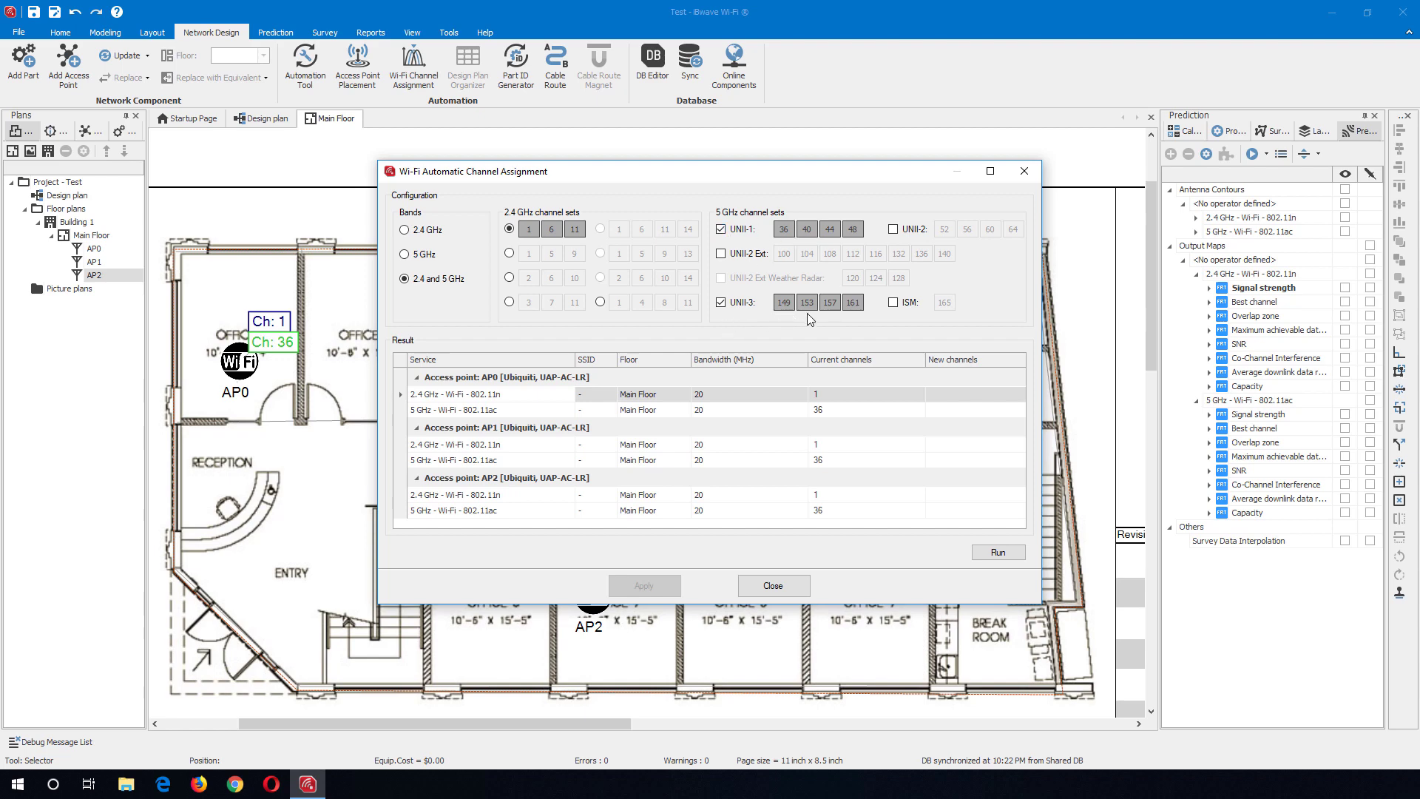
{"action": "left_click", "coordinate": [998, 553]}
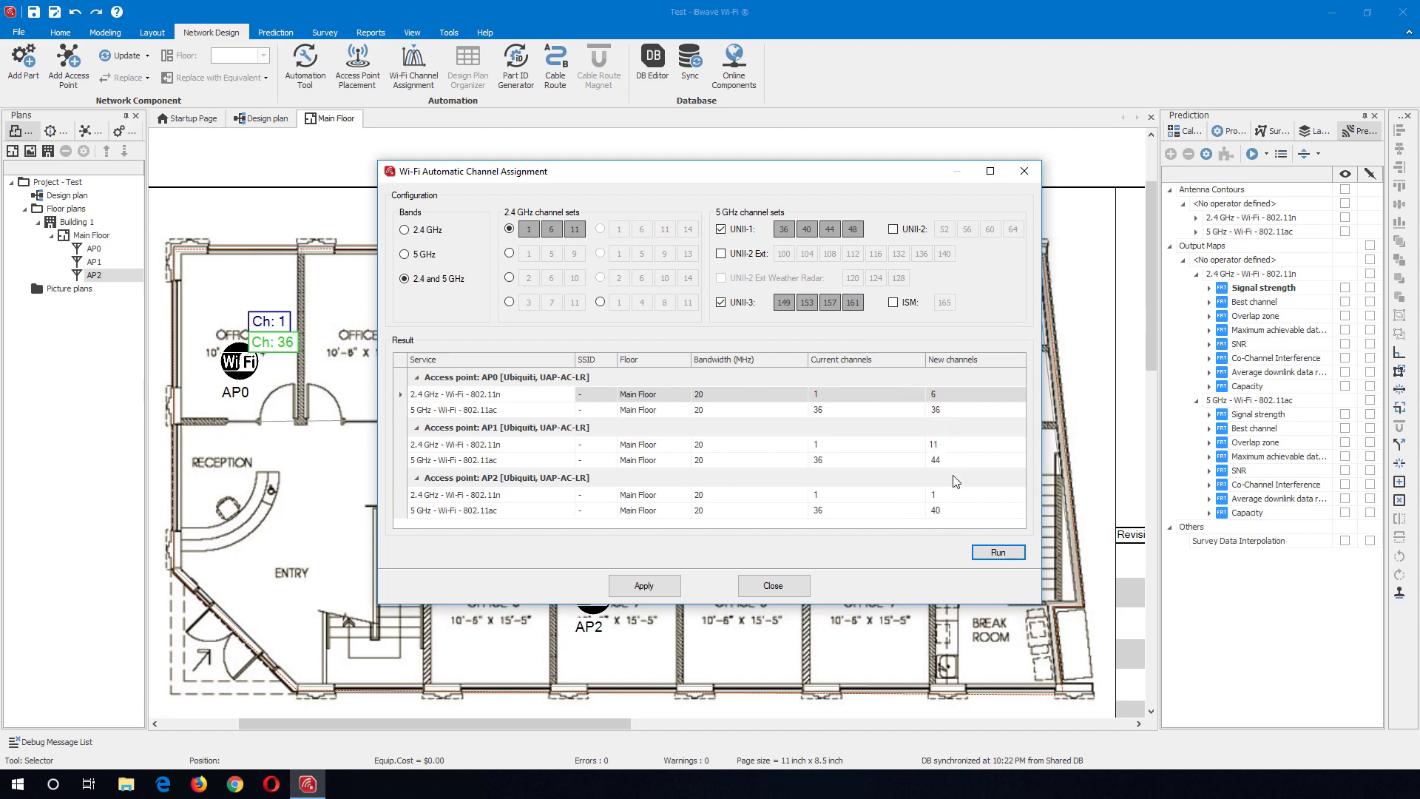
{"action": "left_click", "coordinate": [655, 589]}
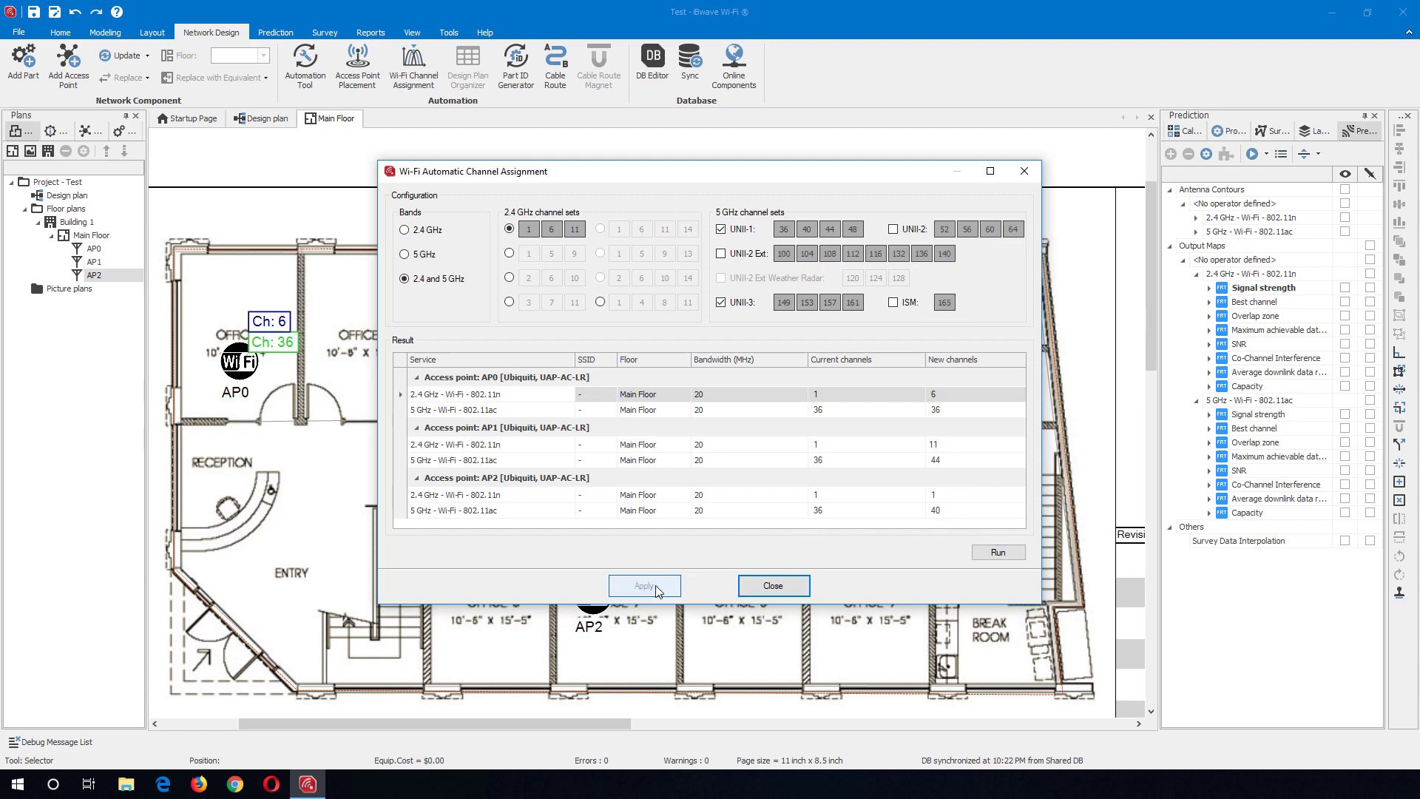
{"action": "left_click", "coordinate": [771, 590]}
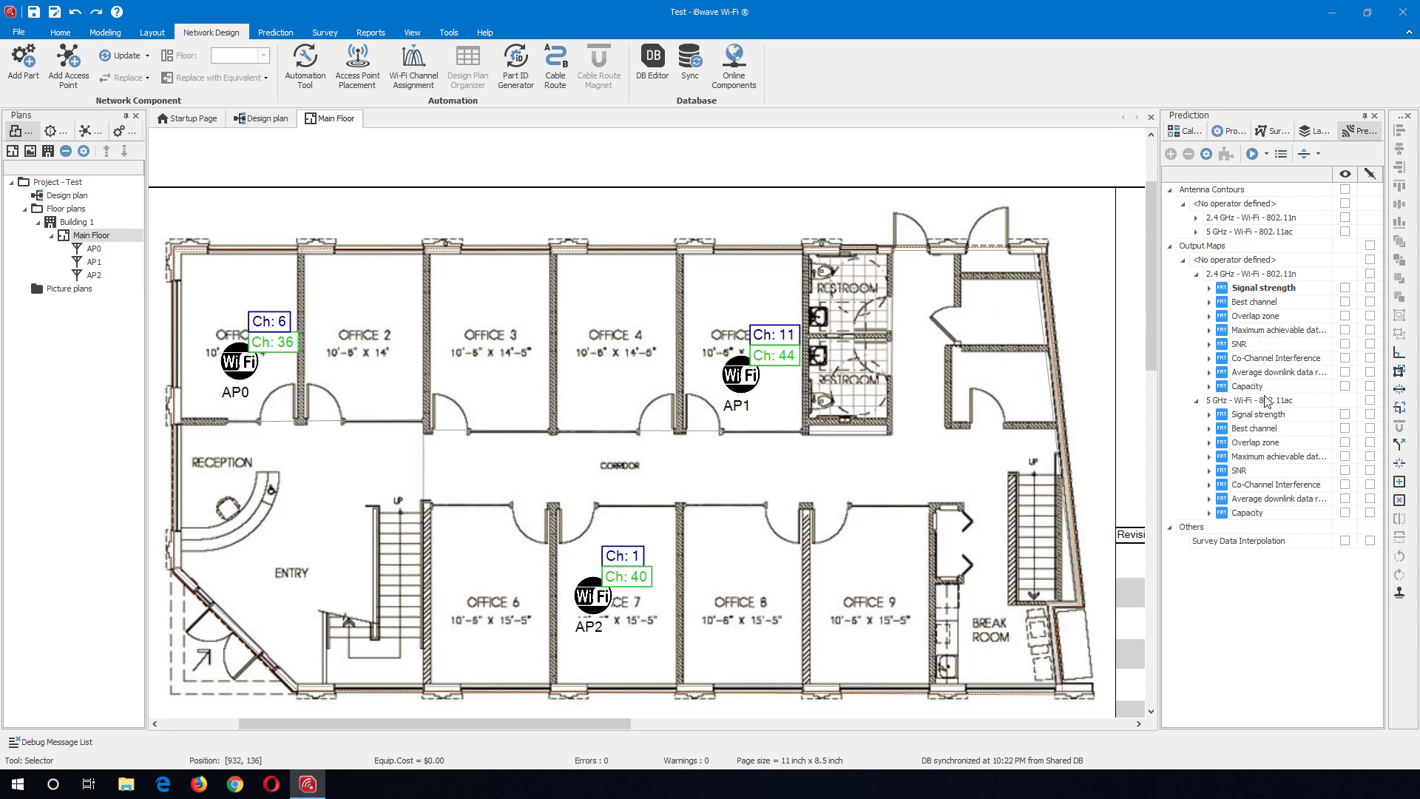
- Run the Signal strength prediction for the 5 GHz Wi-Fi 802.11ac network
{"action": "left_click", "coordinate": [1211, 288]}
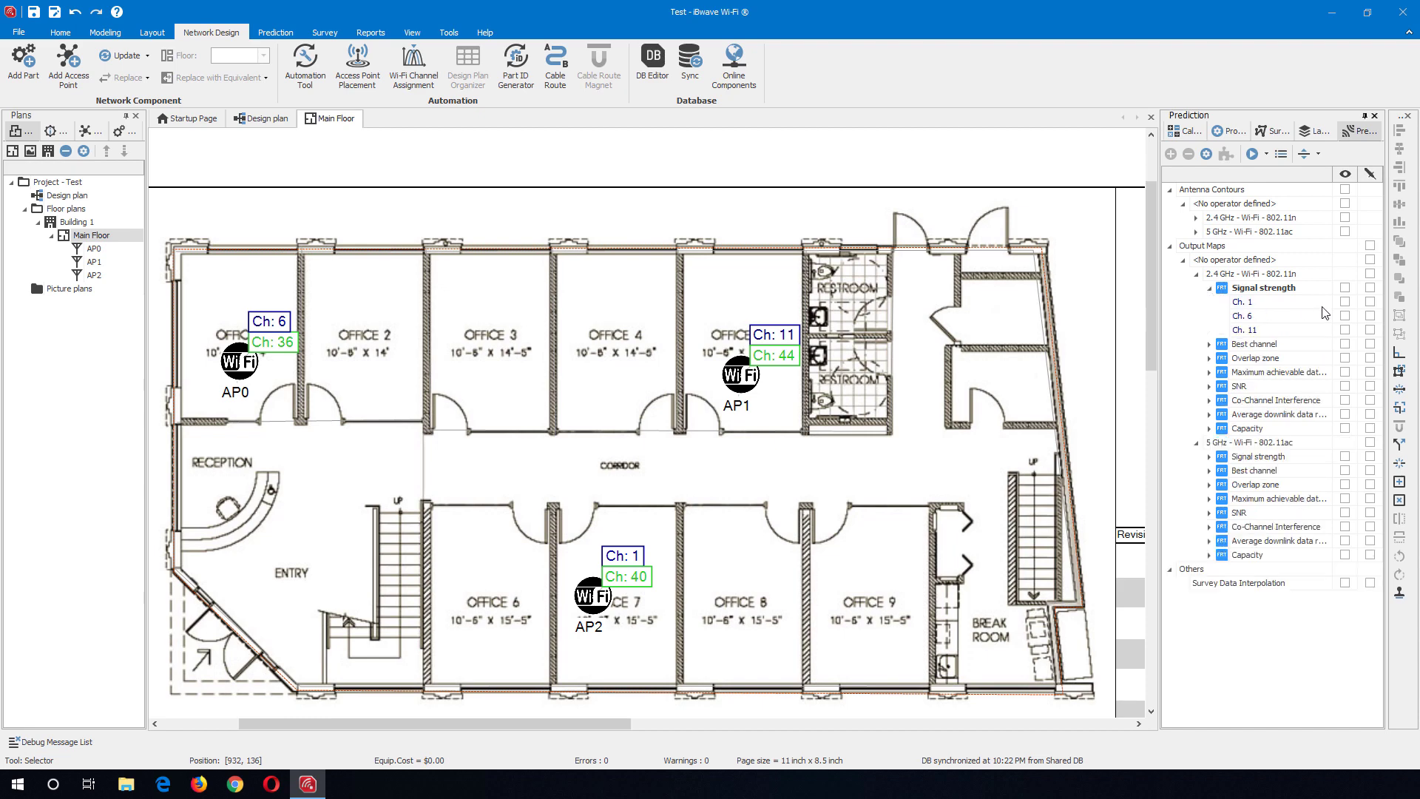
{"action": "left_click", "coordinate": [1213, 290]}
{"action": "left_click", "coordinate": [1211, 414]}
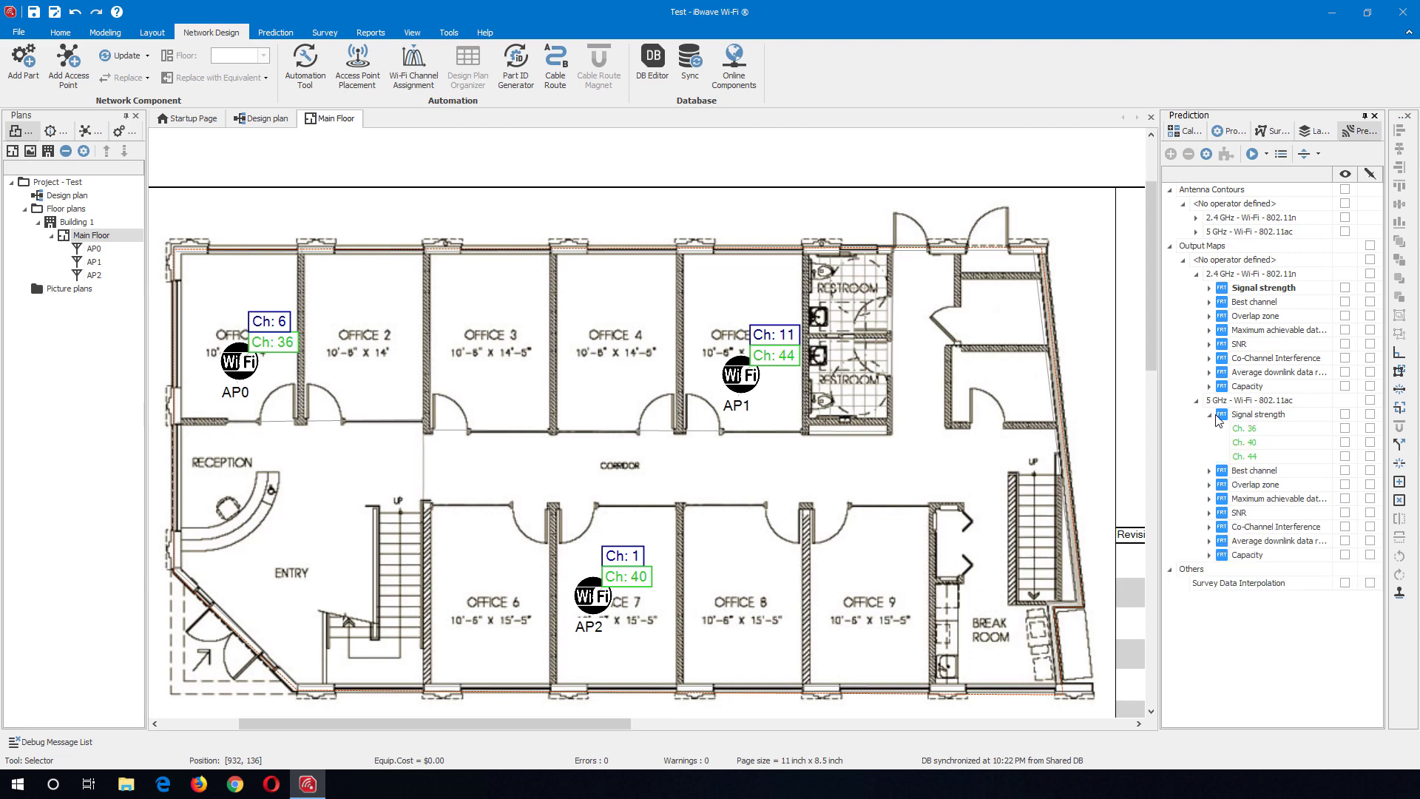
{"action": "right_click", "coordinate": [1262, 418]}
{"action": "left_click", "coordinate": [1295, 430]}
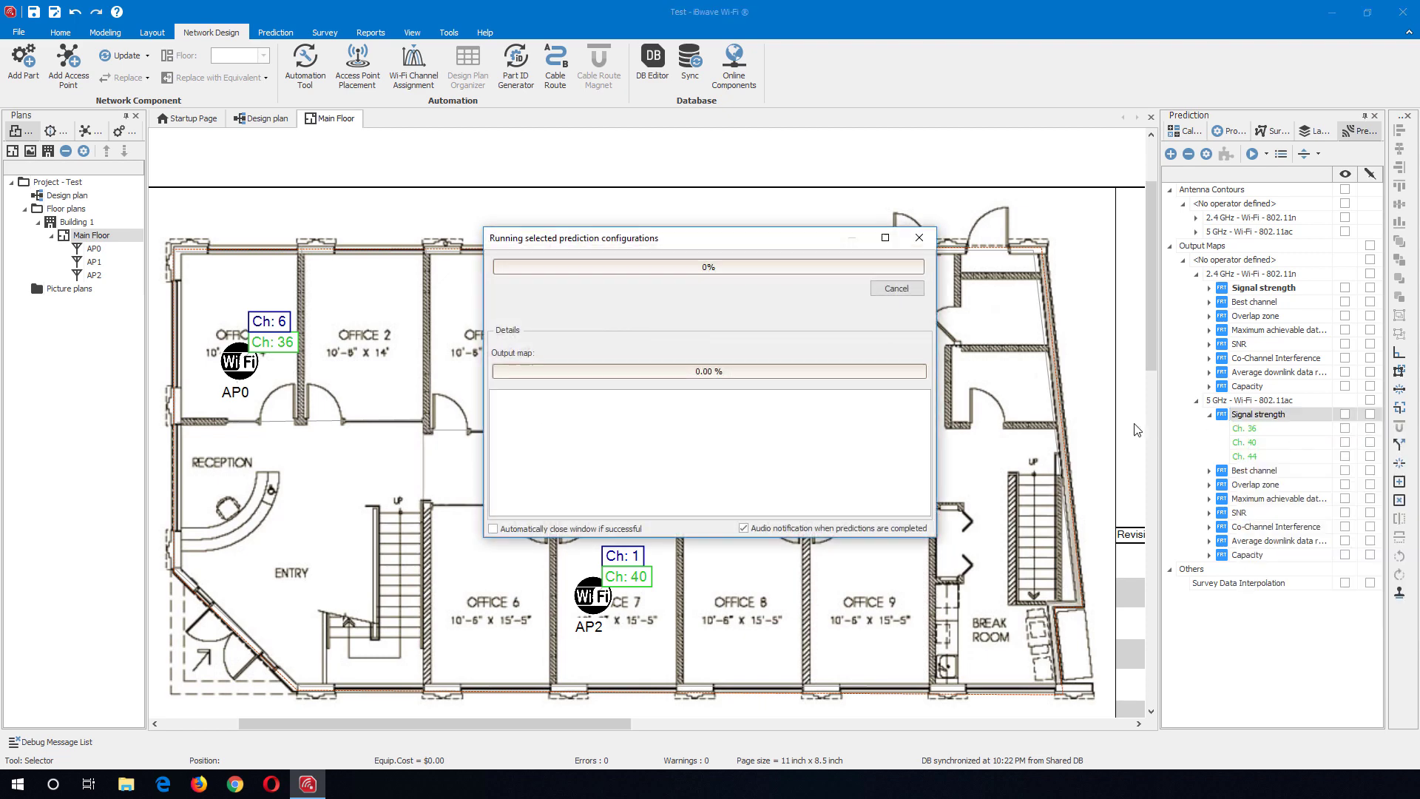
{"action": "left_click", "coordinate": [904, 293]}
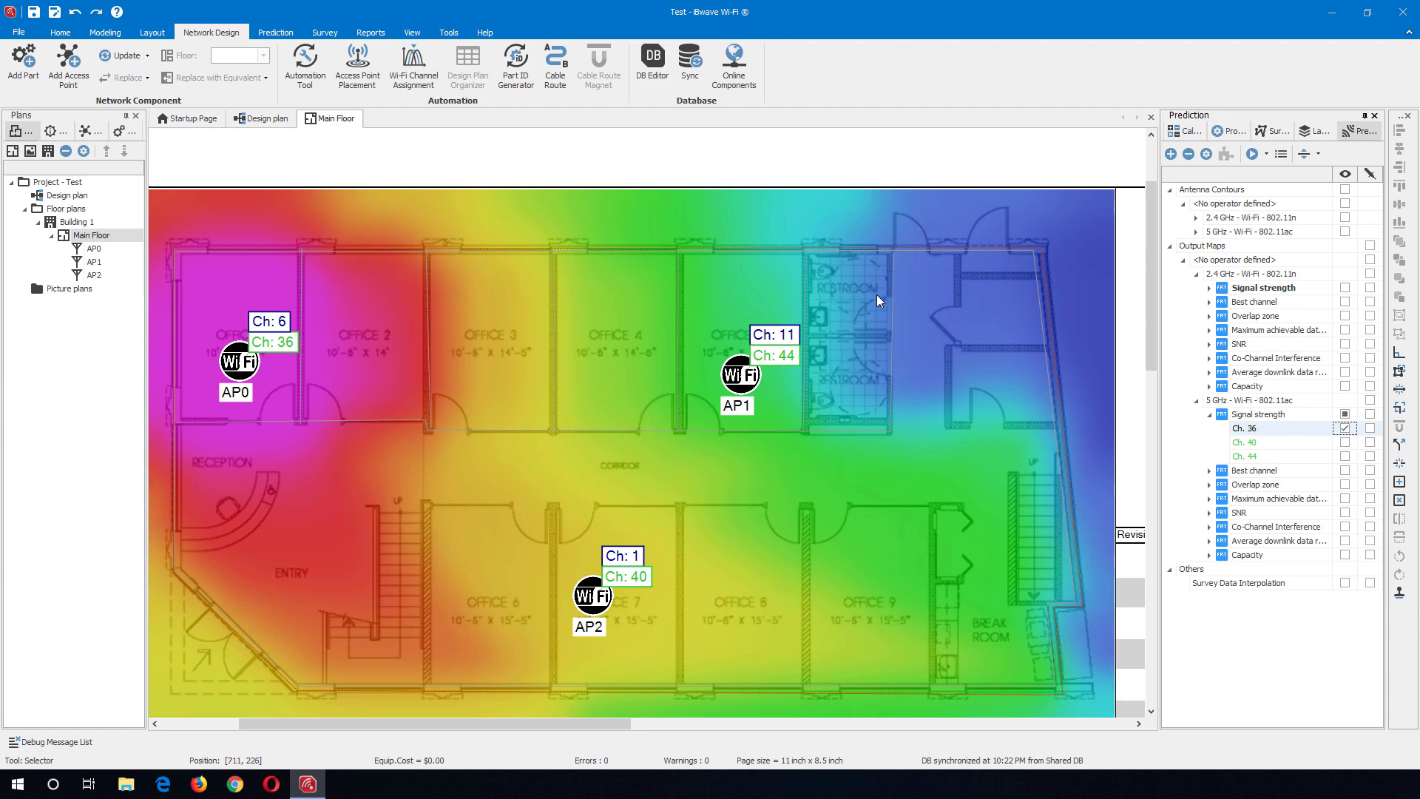
- Examine the 5 GHz signal strength heatmaps of channels 36, 40 and 44 one at a time, leaving them all hidden
{"action": "left_click", "coordinate": [1345, 428]}
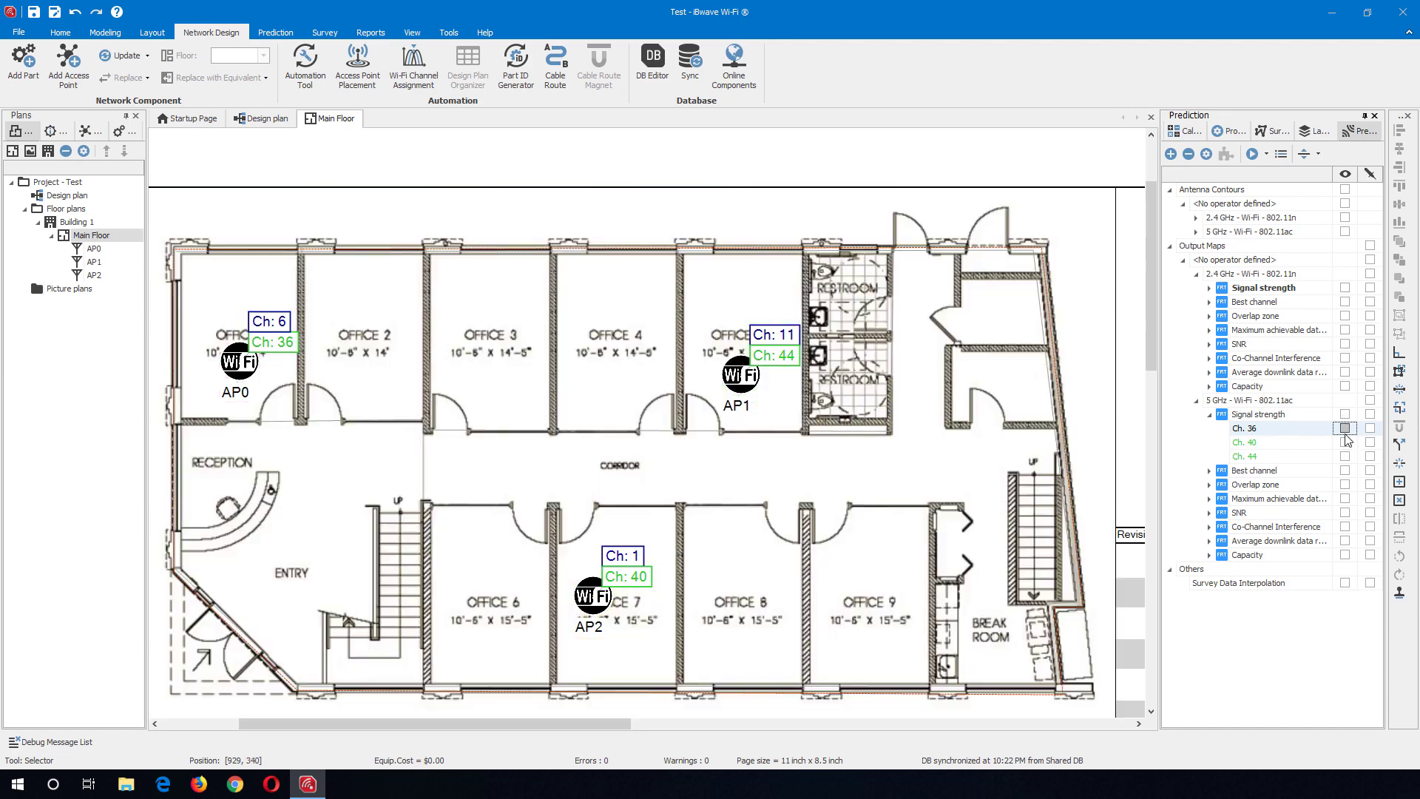
{"action": "left_click", "coordinate": [1344, 442]}
{"action": "left_click", "coordinate": [1344, 442]}
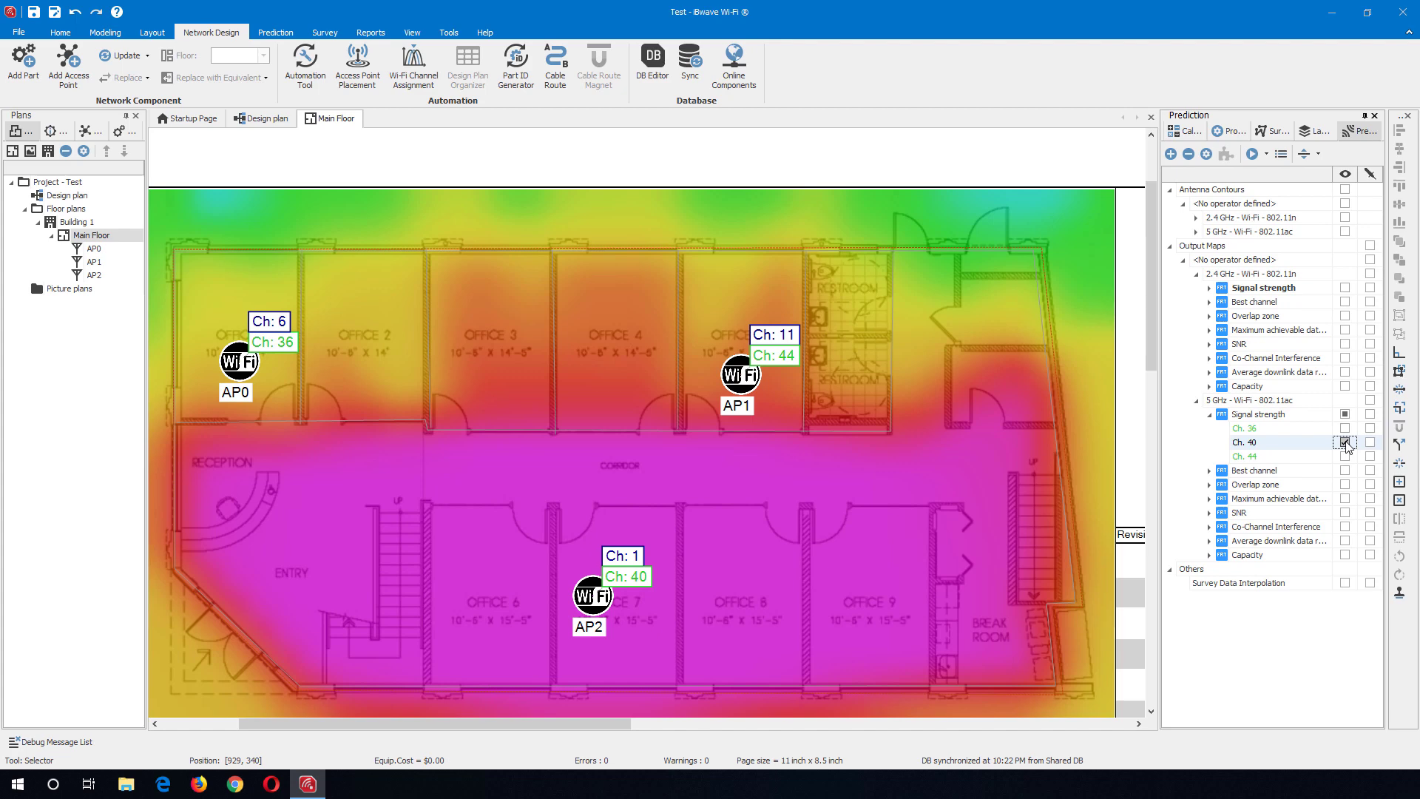
{"action": "left_click", "coordinate": [1345, 442]}
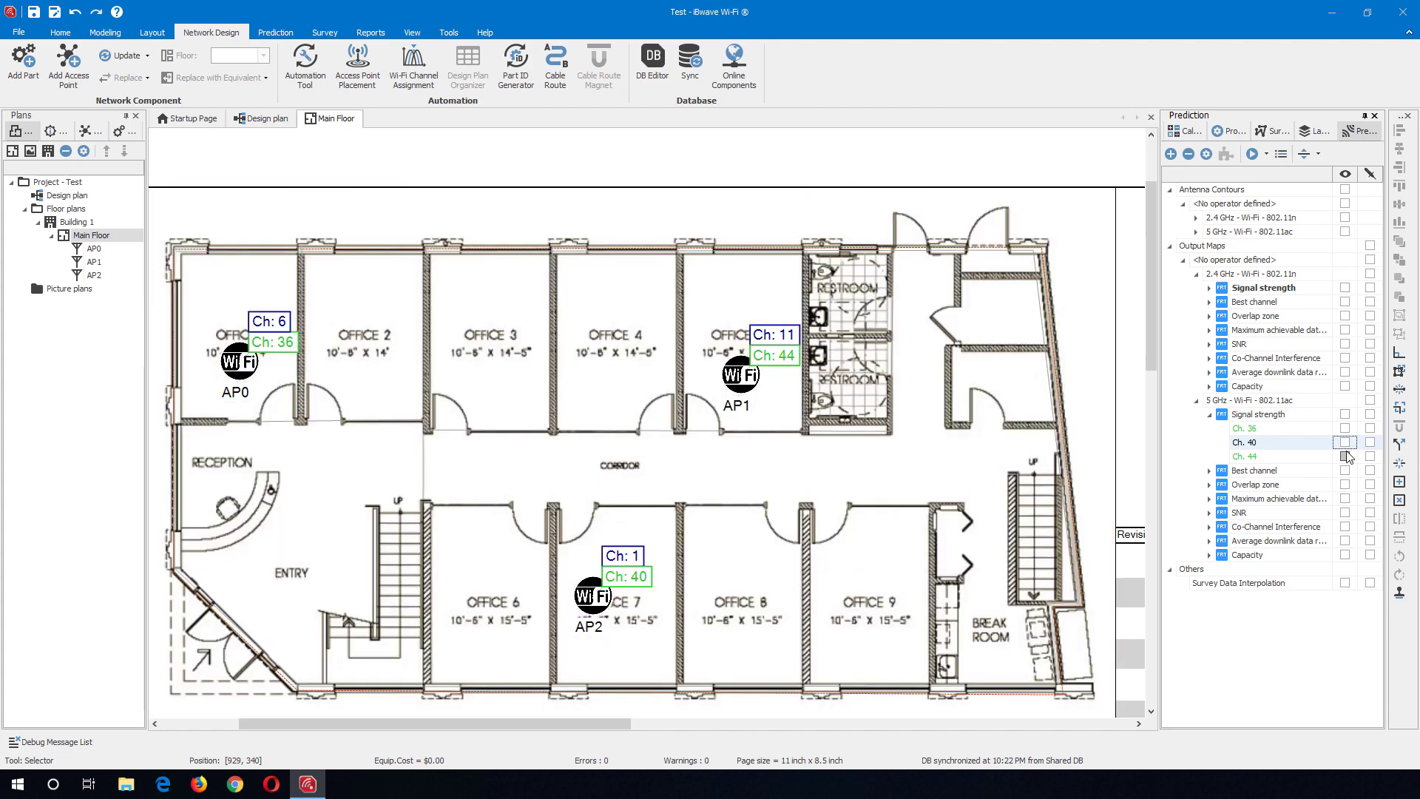
{"action": "left_click", "coordinate": [1345, 456]}
{"action": "left_click", "coordinate": [1345, 457]}
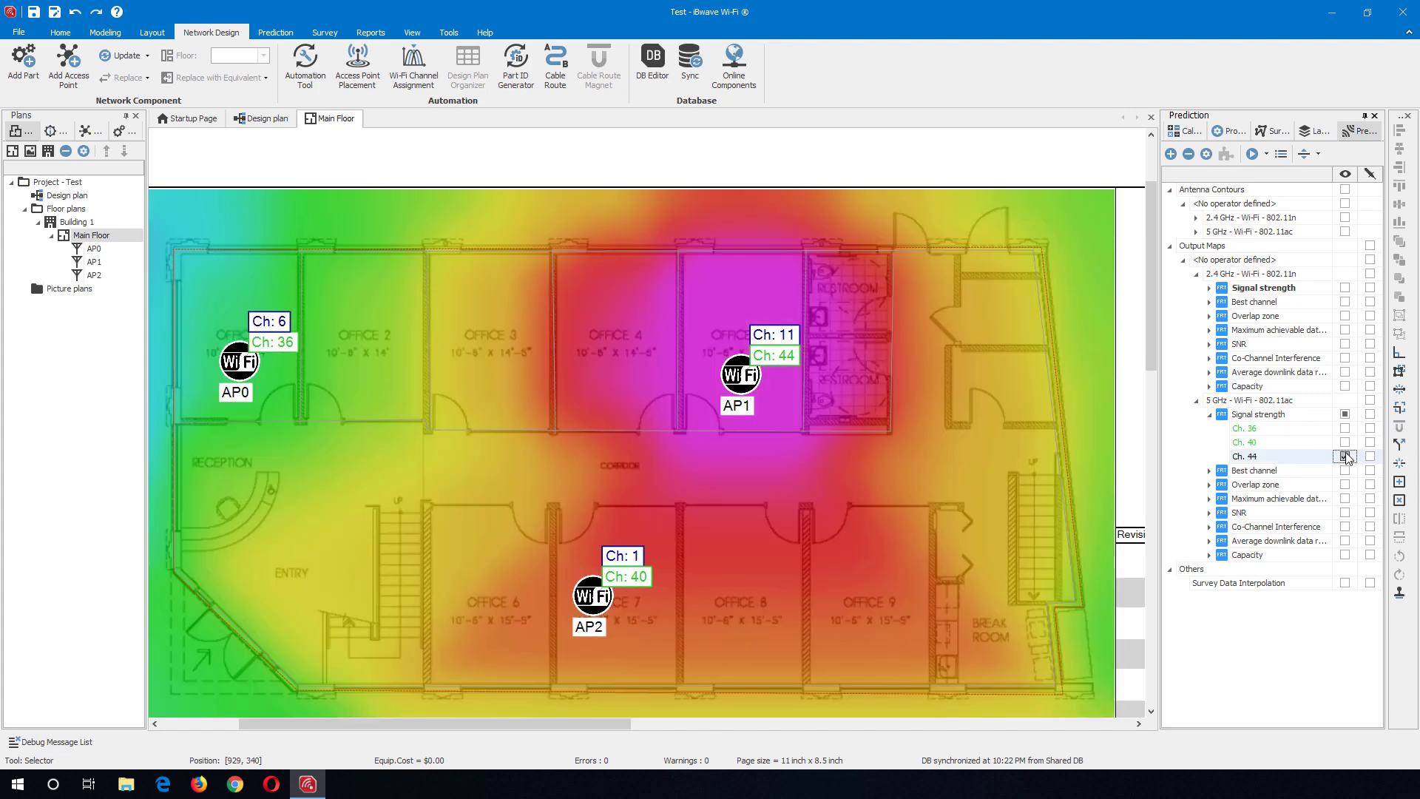
{"action": "left_click", "coordinate": [1345, 456]}
{"action": "left_click", "coordinate": [1209, 414]}
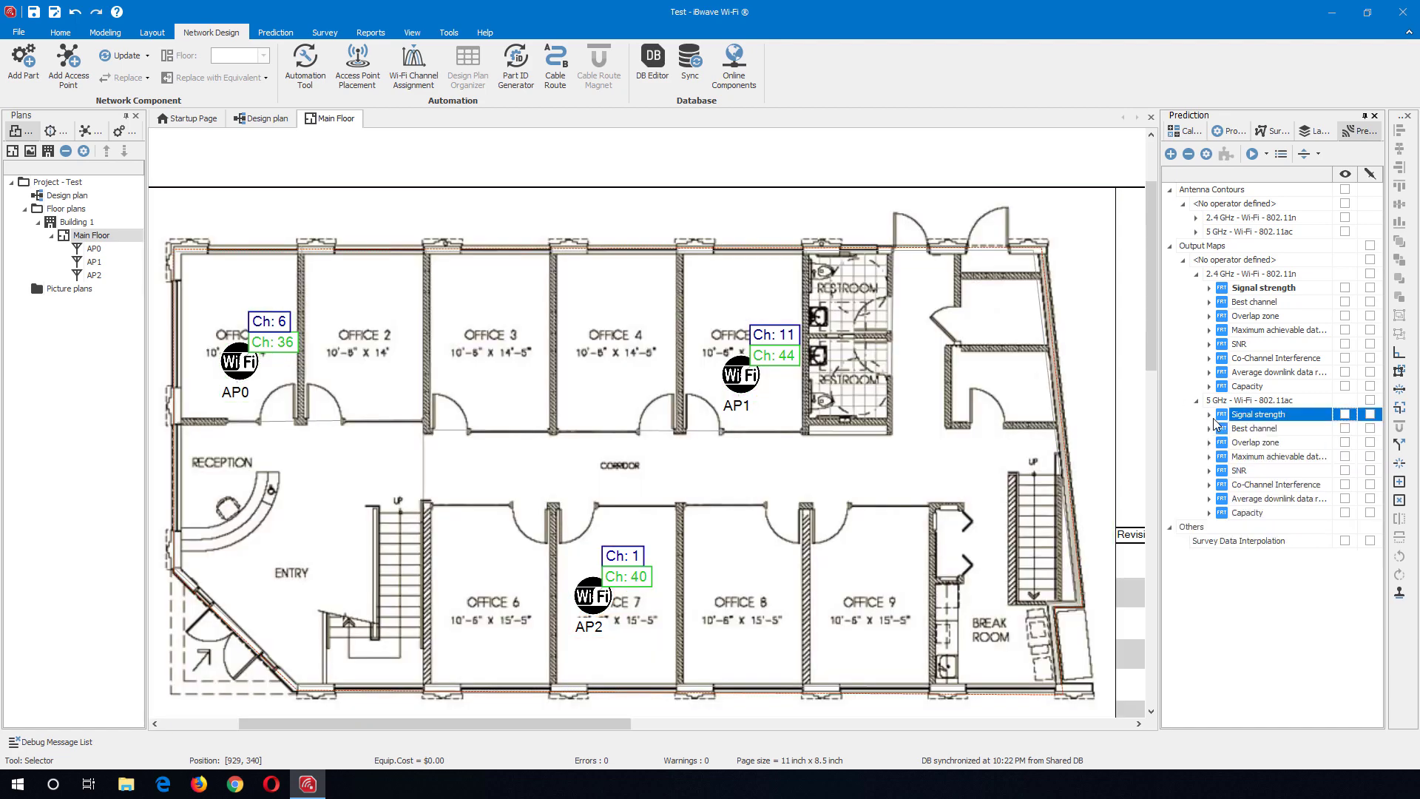
- Run the 5 GHz Overlap zone prediction and show its map for channels 36, 40 and 44
{"action": "left_click", "coordinate": [1252, 444]}
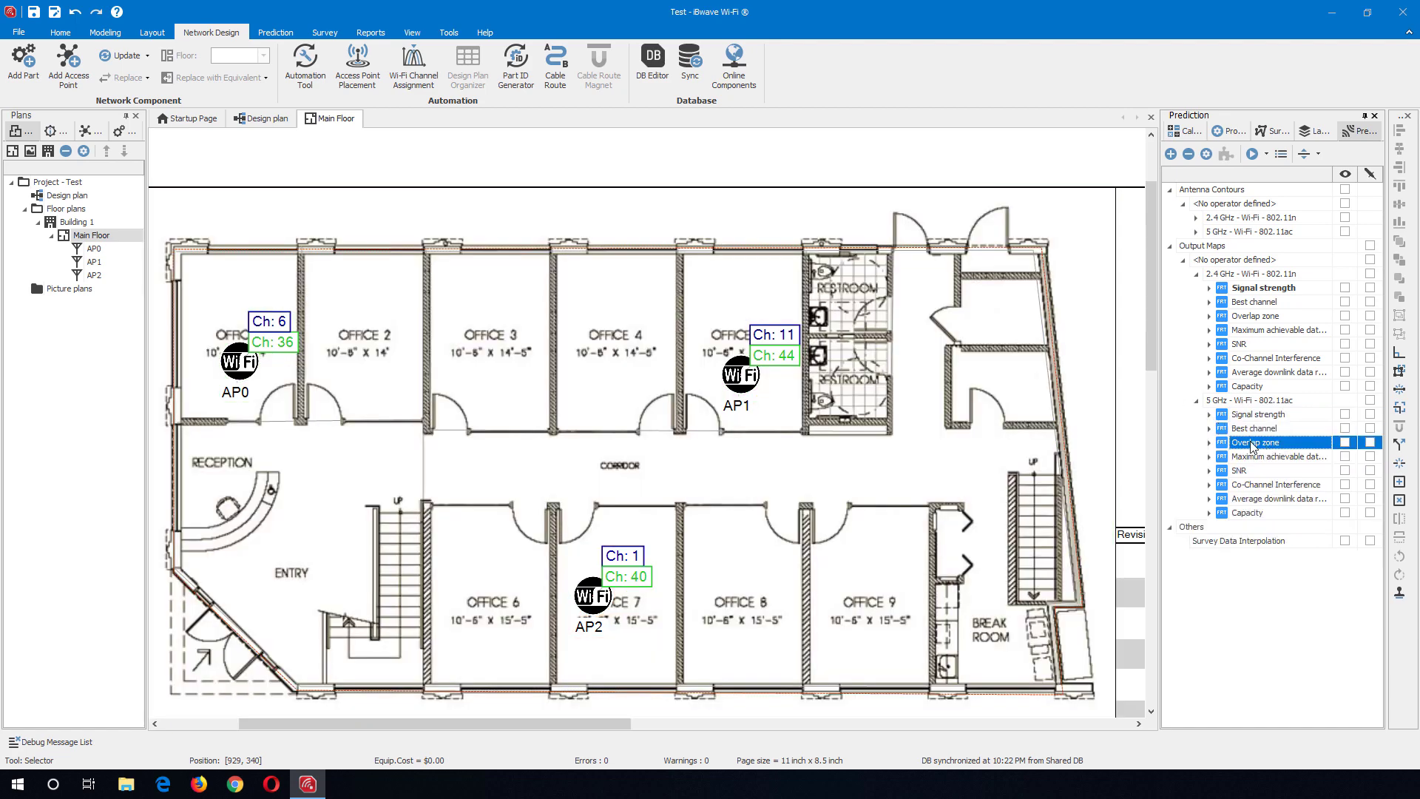
{"action": "right_click", "coordinate": [1250, 446]}
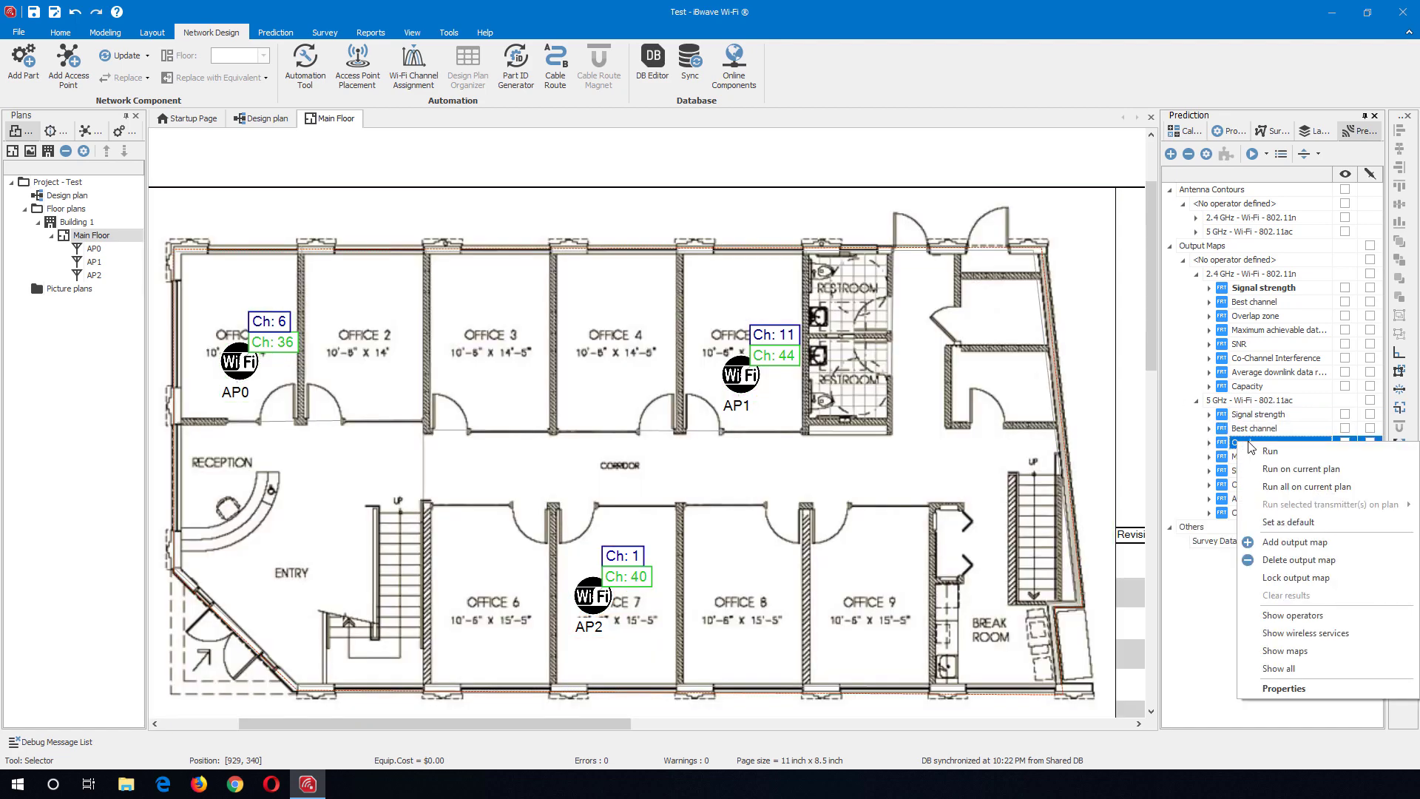
{"action": "left_click", "coordinate": [1288, 452]}
{"action": "left_click", "coordinate": [896, 290]}
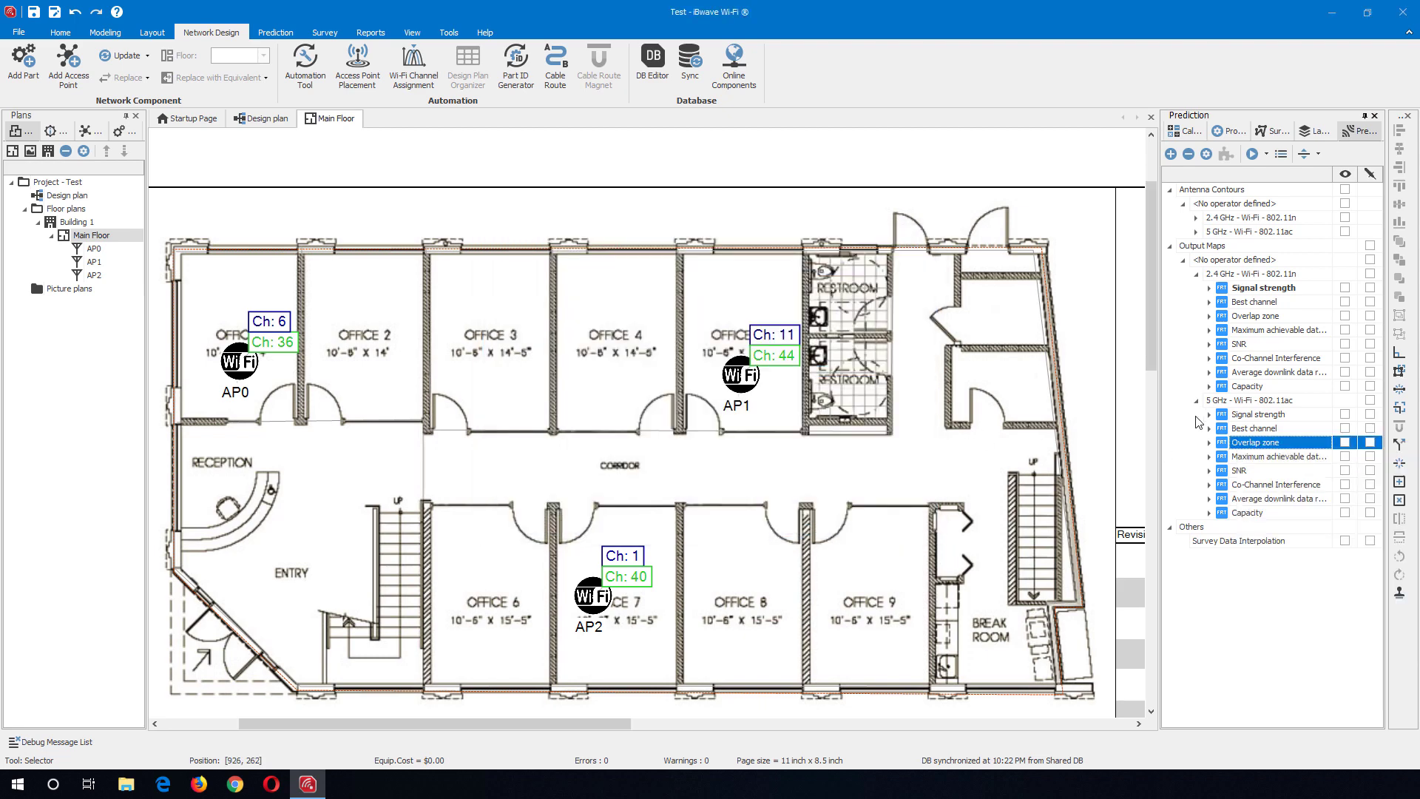
{"action": "left_click", "coordinate": [1210, 443]}
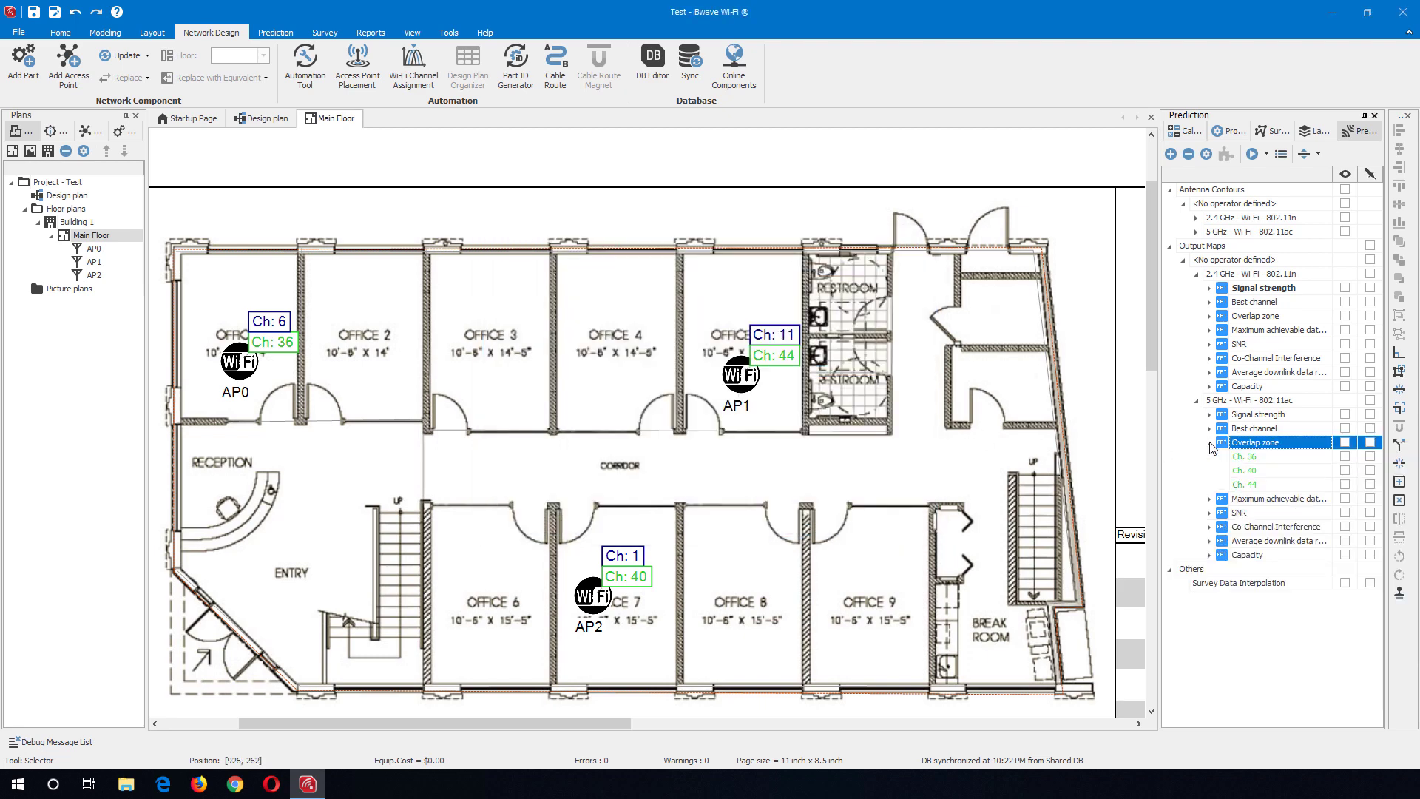
{"action": "left_click", "coordinate": [1344, 443]}
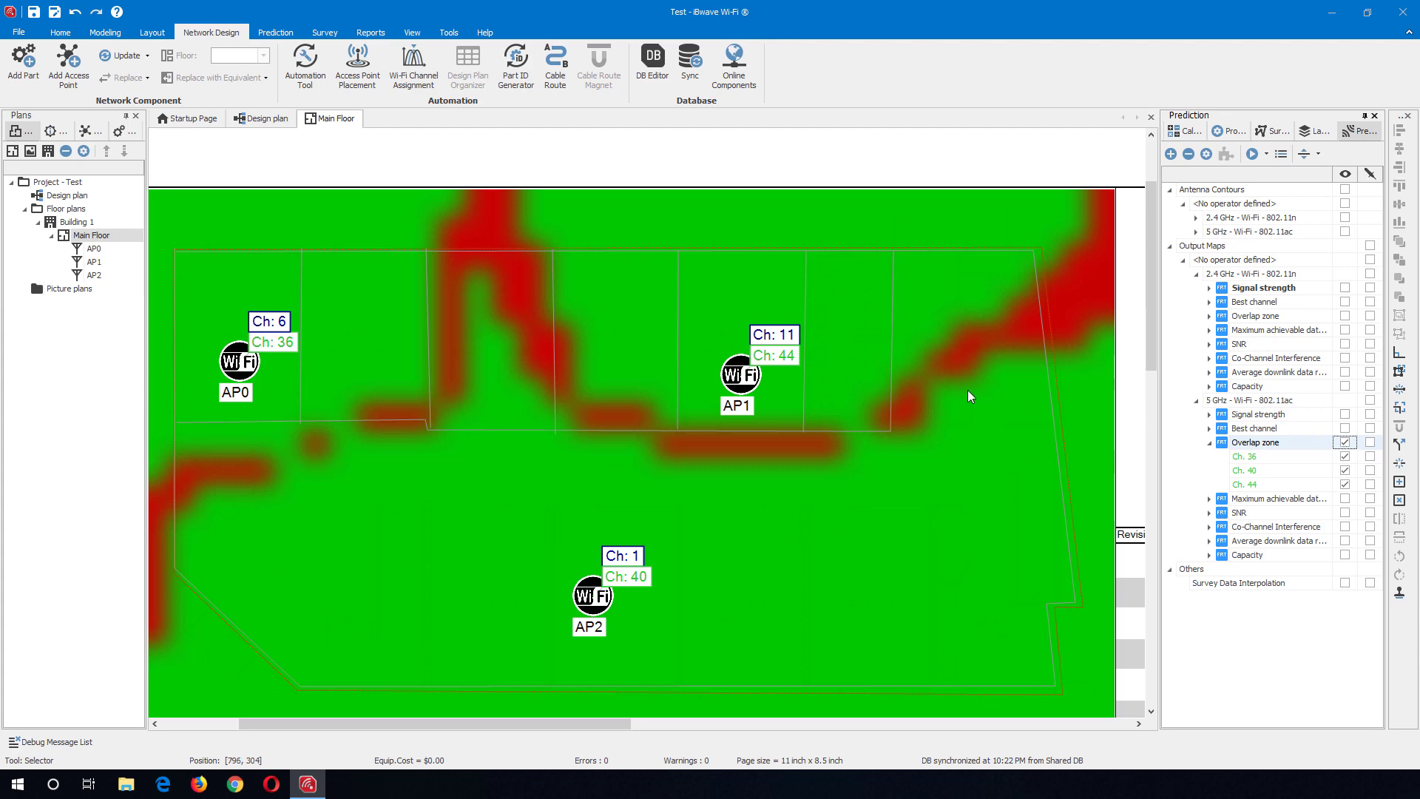
- Insert an Indoor Prediction legend for the overlap zone map beside the floor plan, over the title block
{"action": "scroll", "coordinate": [972, 386], "scroll_direction": "down", "scroll_amount": 2}
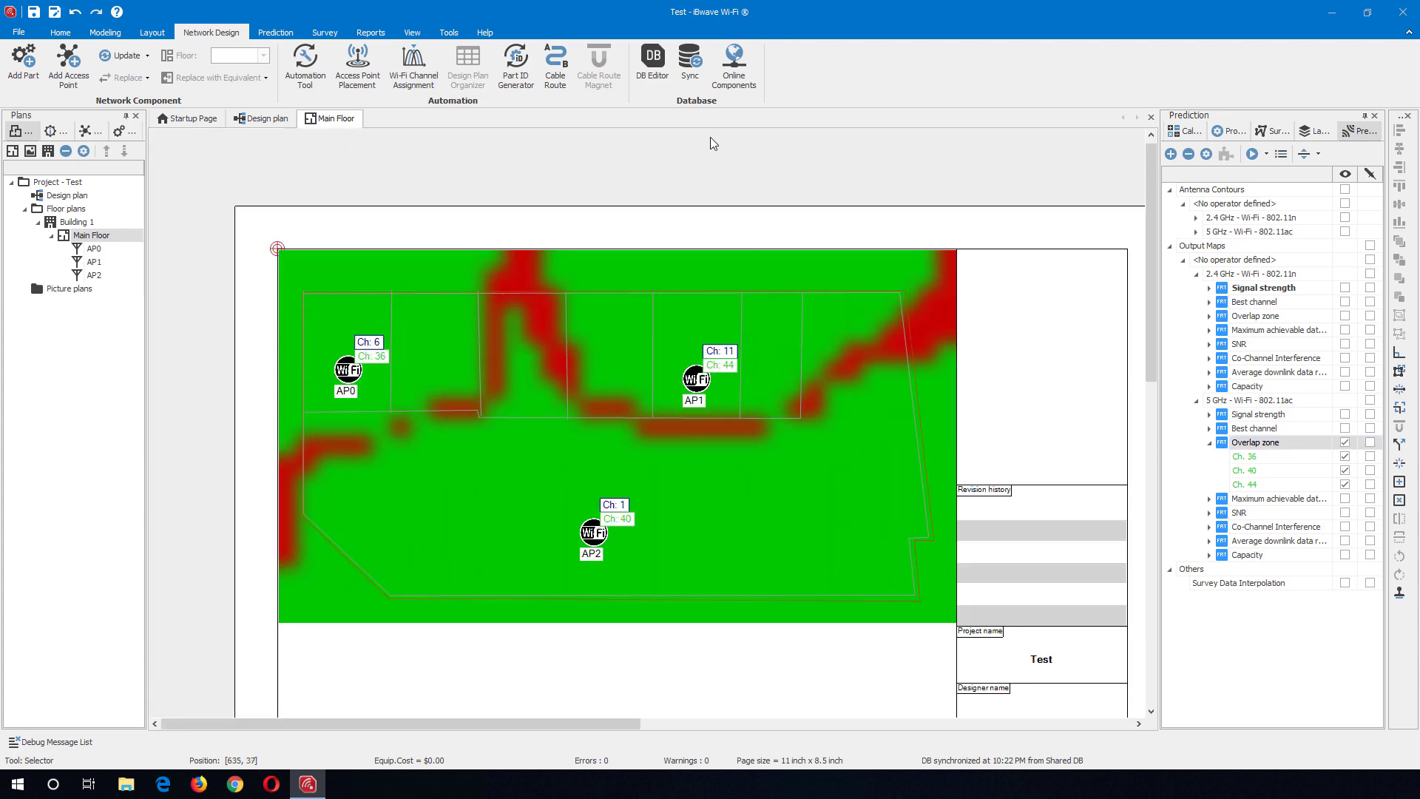
{"action": "left_click", "coordinate": [298, 30]}
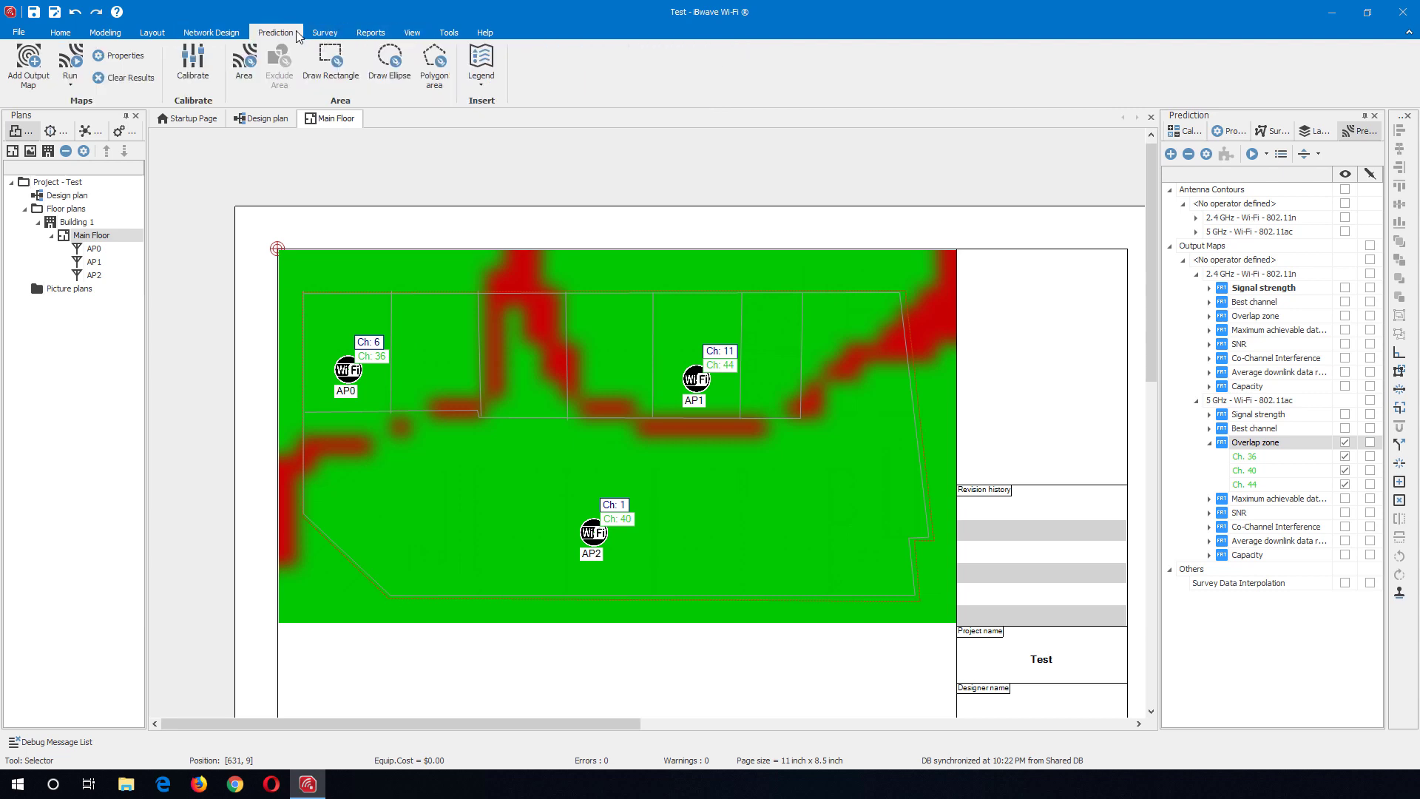
{"action": "left_click", "coordinate": [481, 65]}
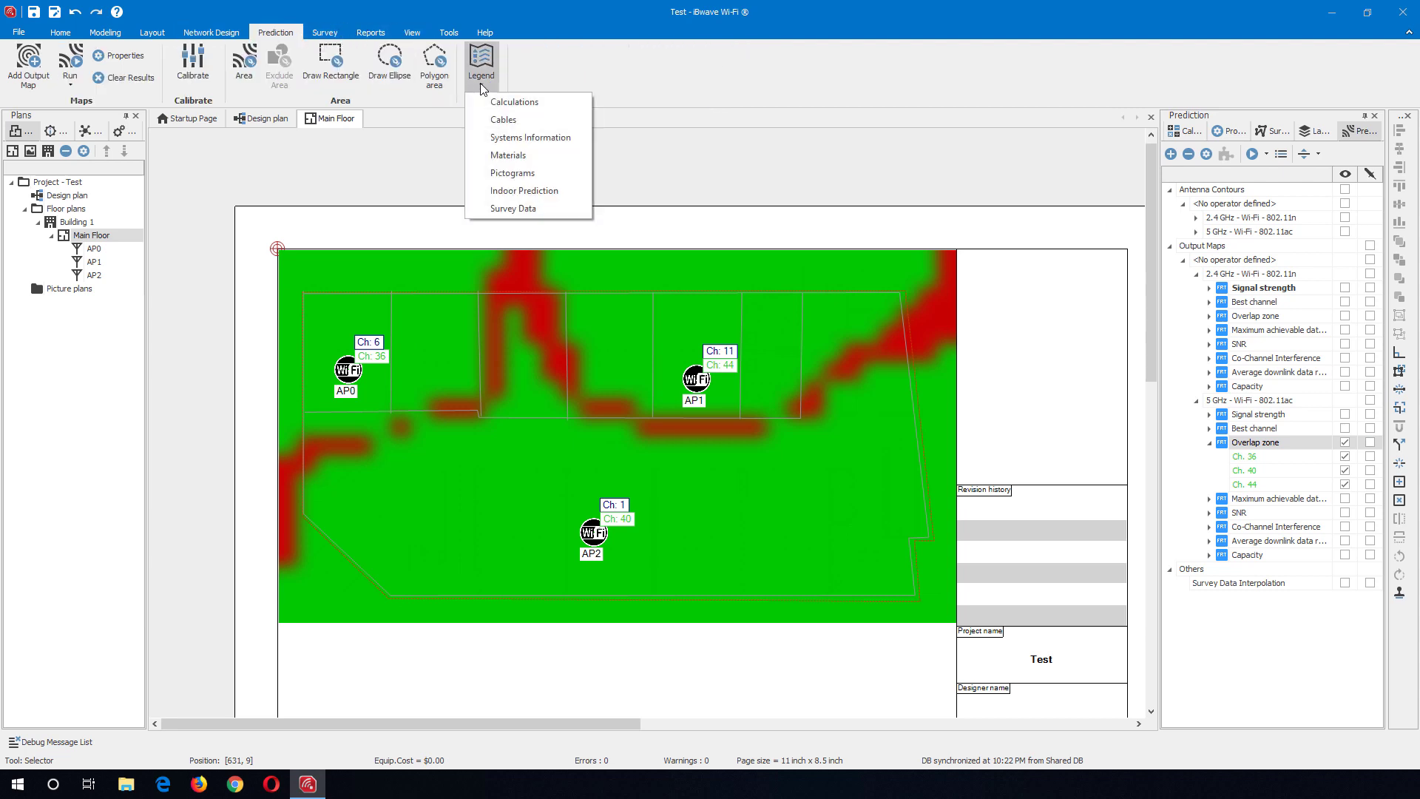
{"action": "left_click", "coordinate": [524, 191]}
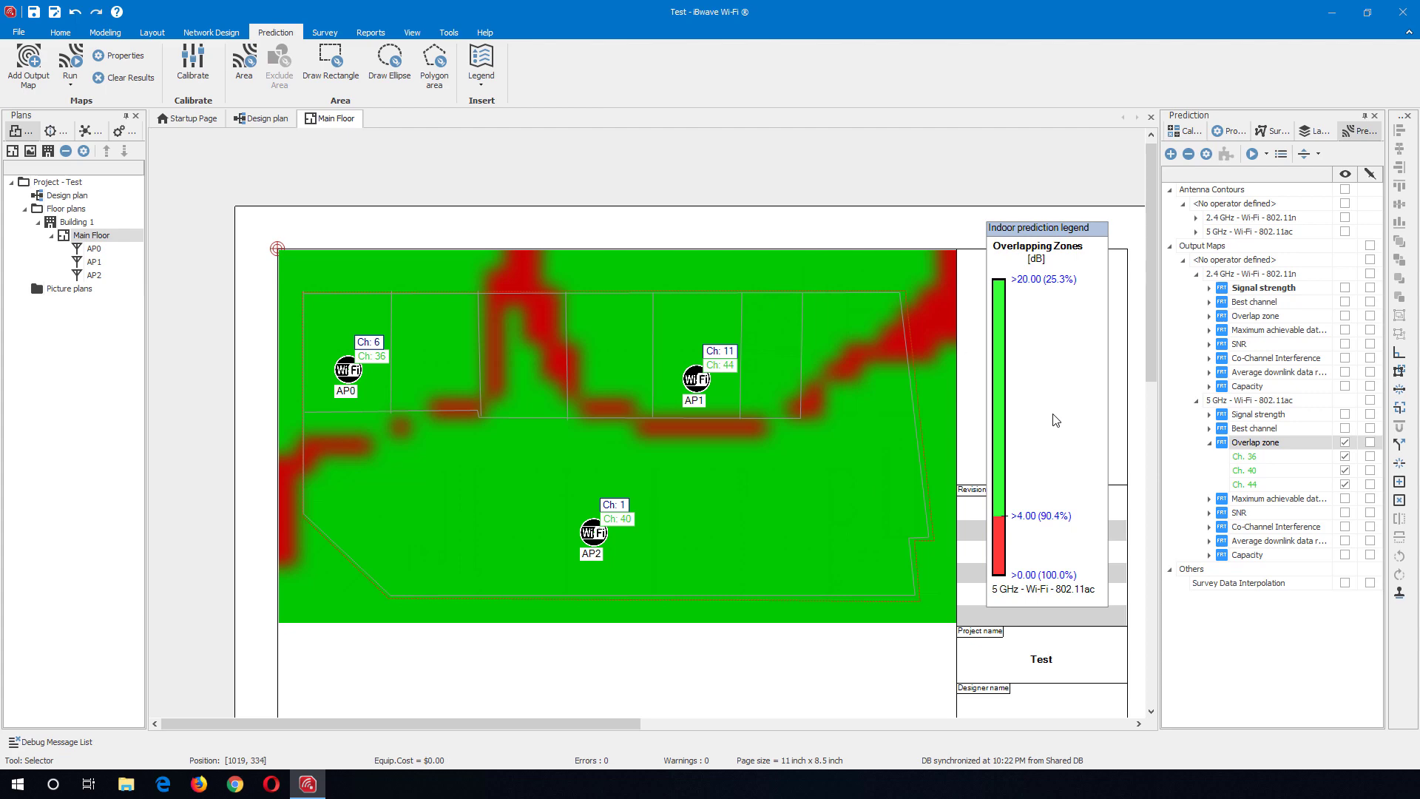
- Add a green level to the overlap zone legend's scale and lower it to 1.04 dB
{"action": "right_click", "coordinate": [997, 335]}
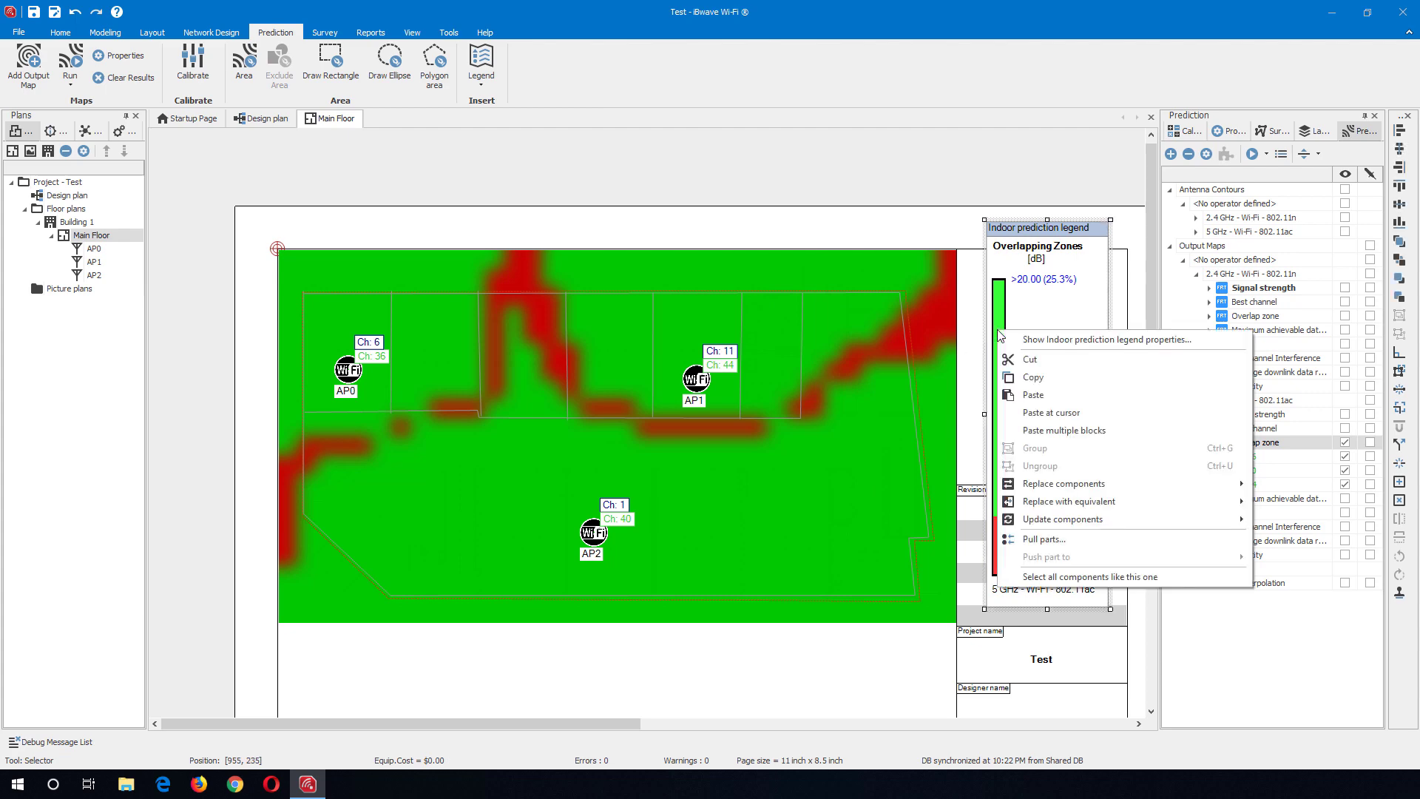
{"action": "left_click", "coordinate": [1054, 340]}
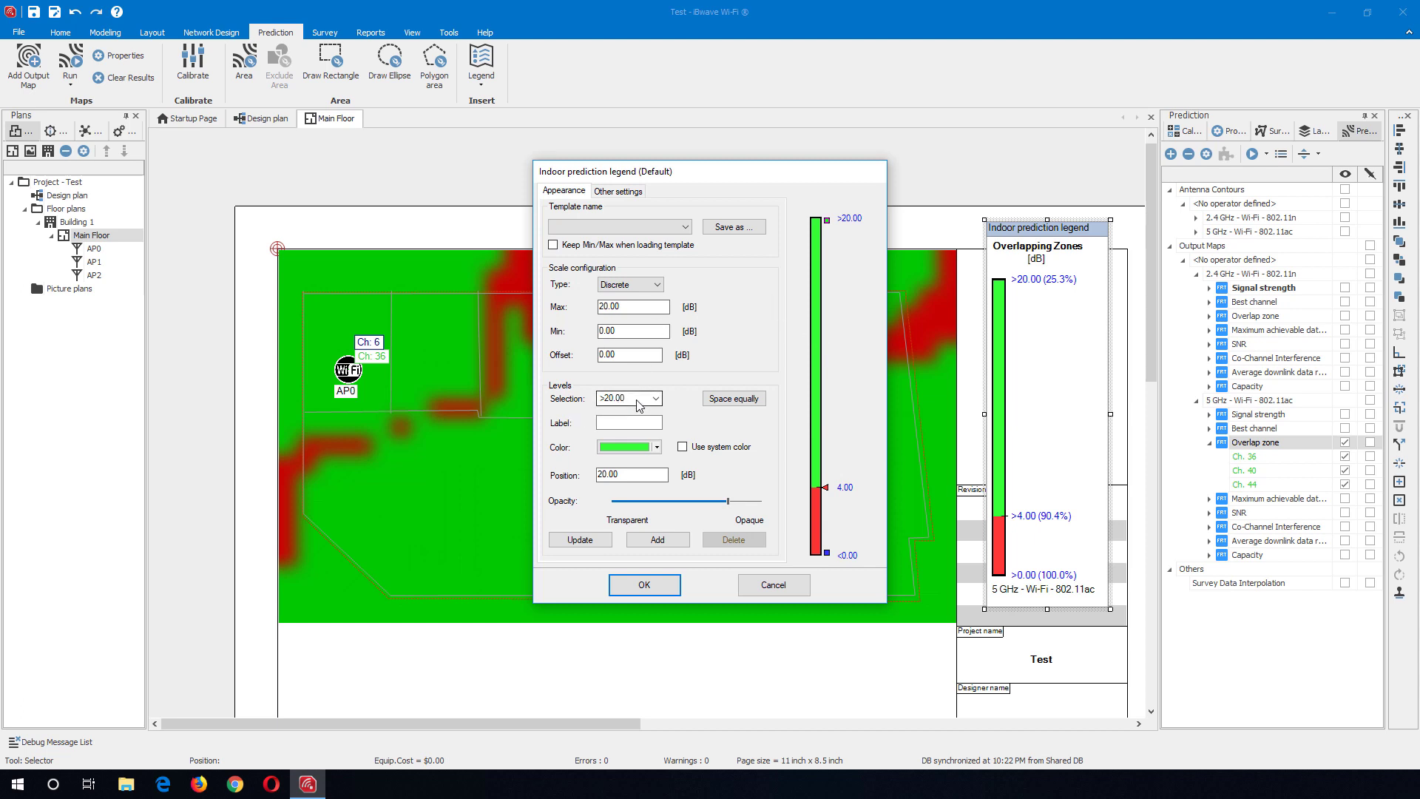
{"action": "left_click", "coordinate": [818, 428]}
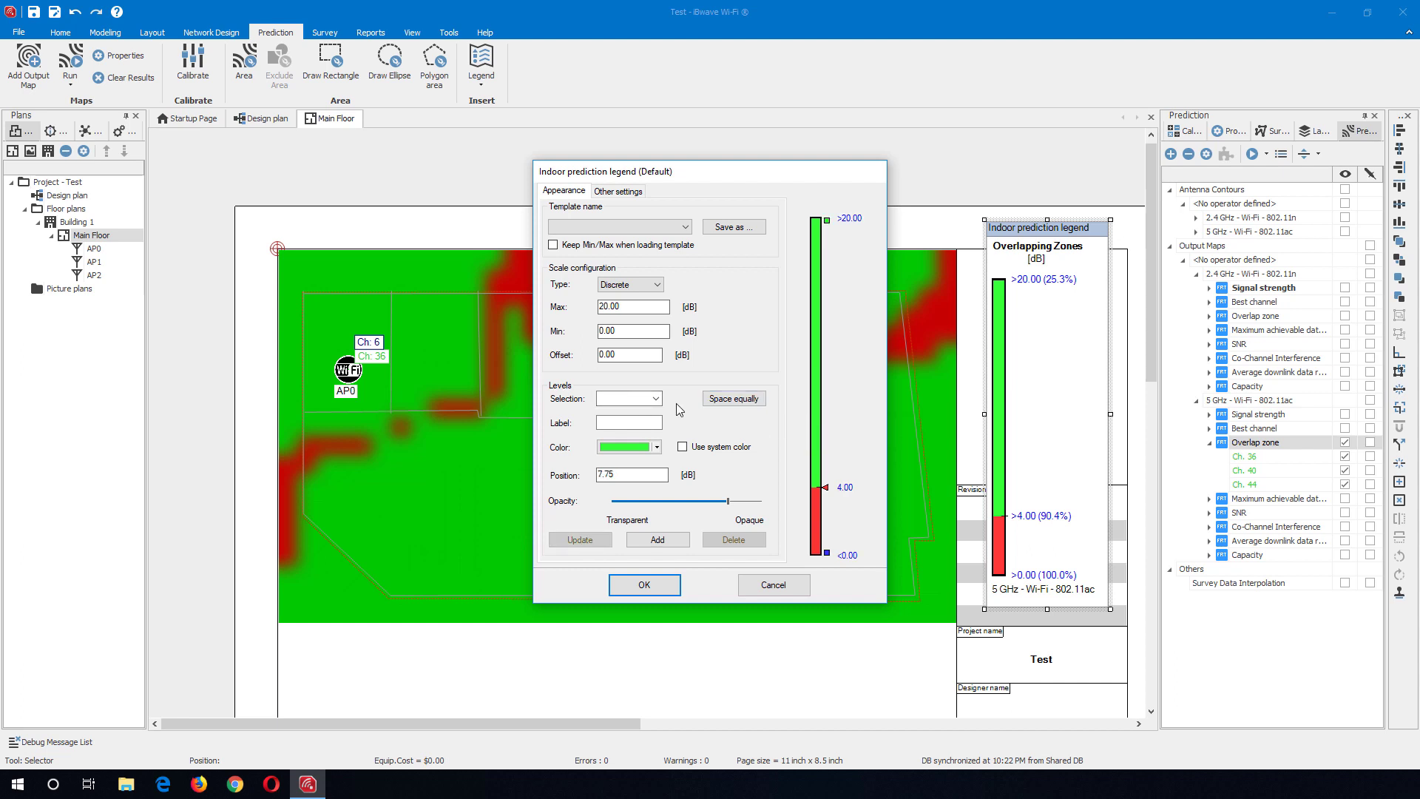
{"action": "double_click", "coordinate": [825, 408]}
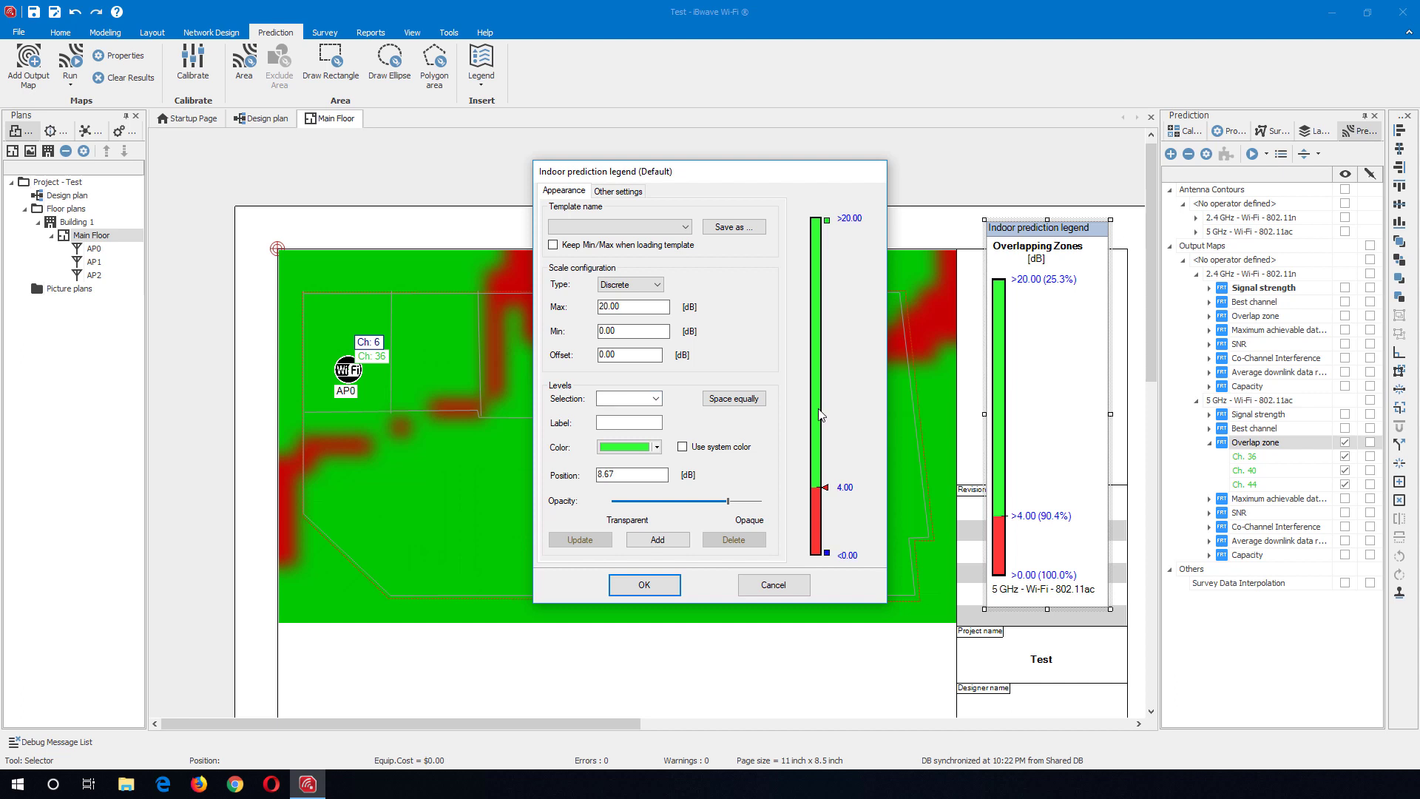
{"action": "left_click", "coordinate": [655, 399]}
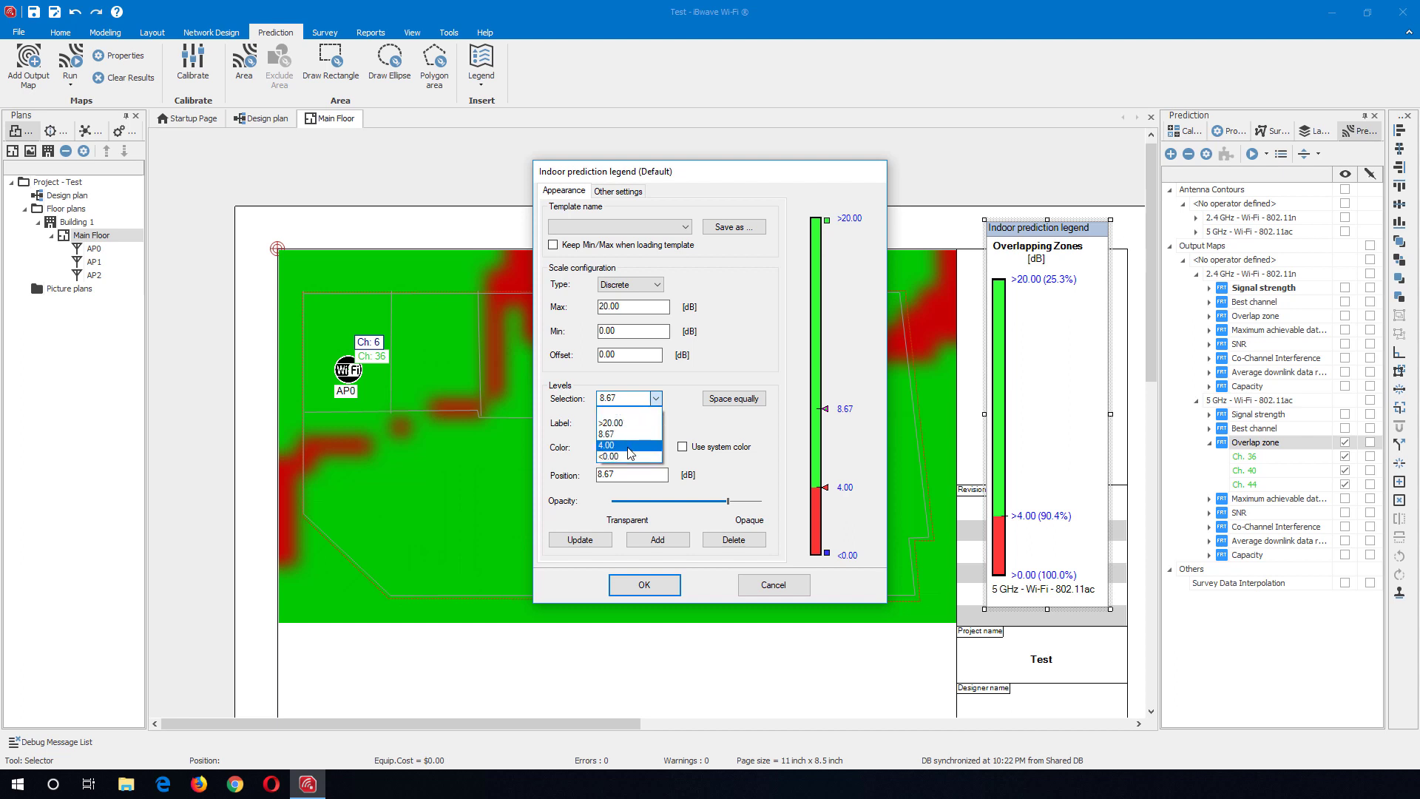
{"action": "left_click", "coordinate": [625, 403]}
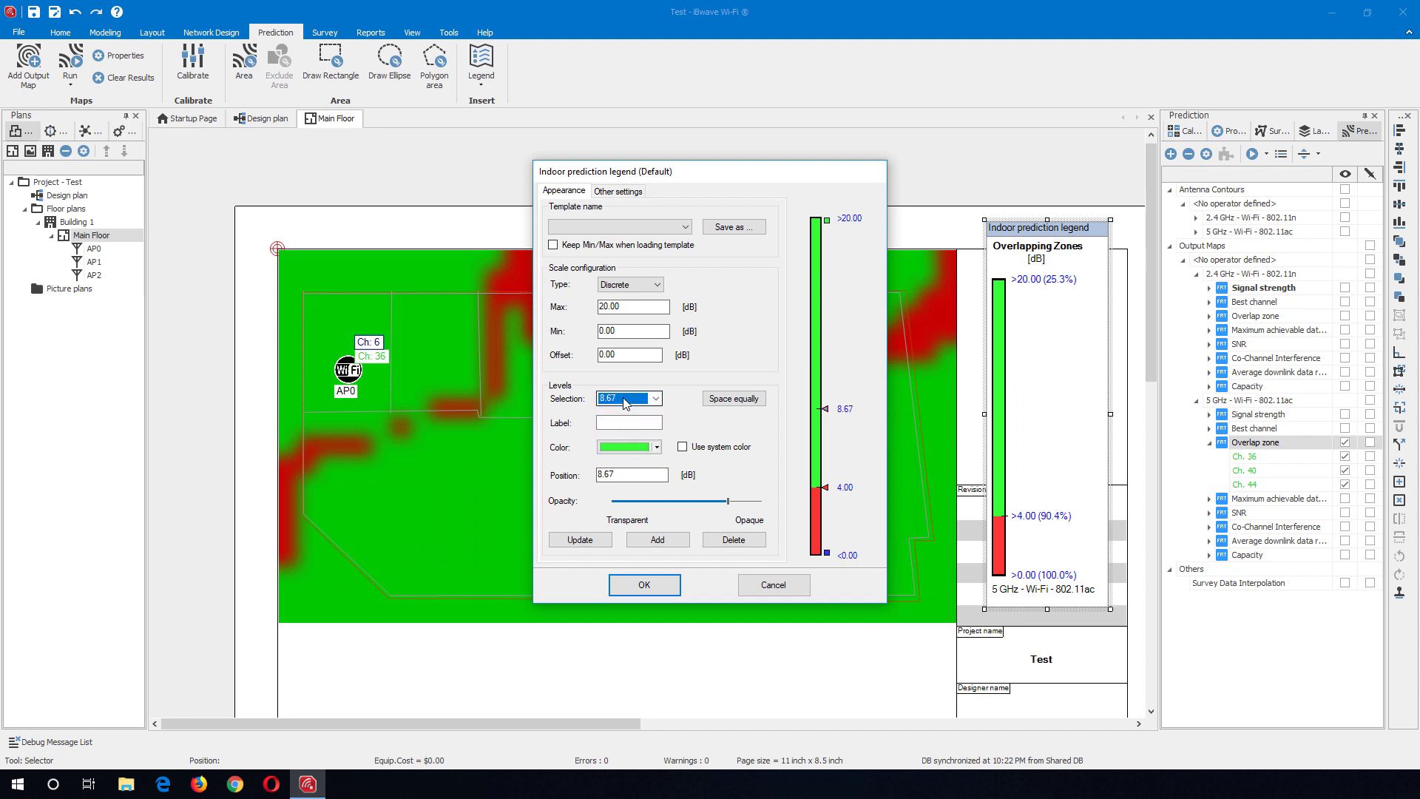
{"action": "left_click_drag", "start_coordinate": [824, 409], "coordinate": [822, 541]}
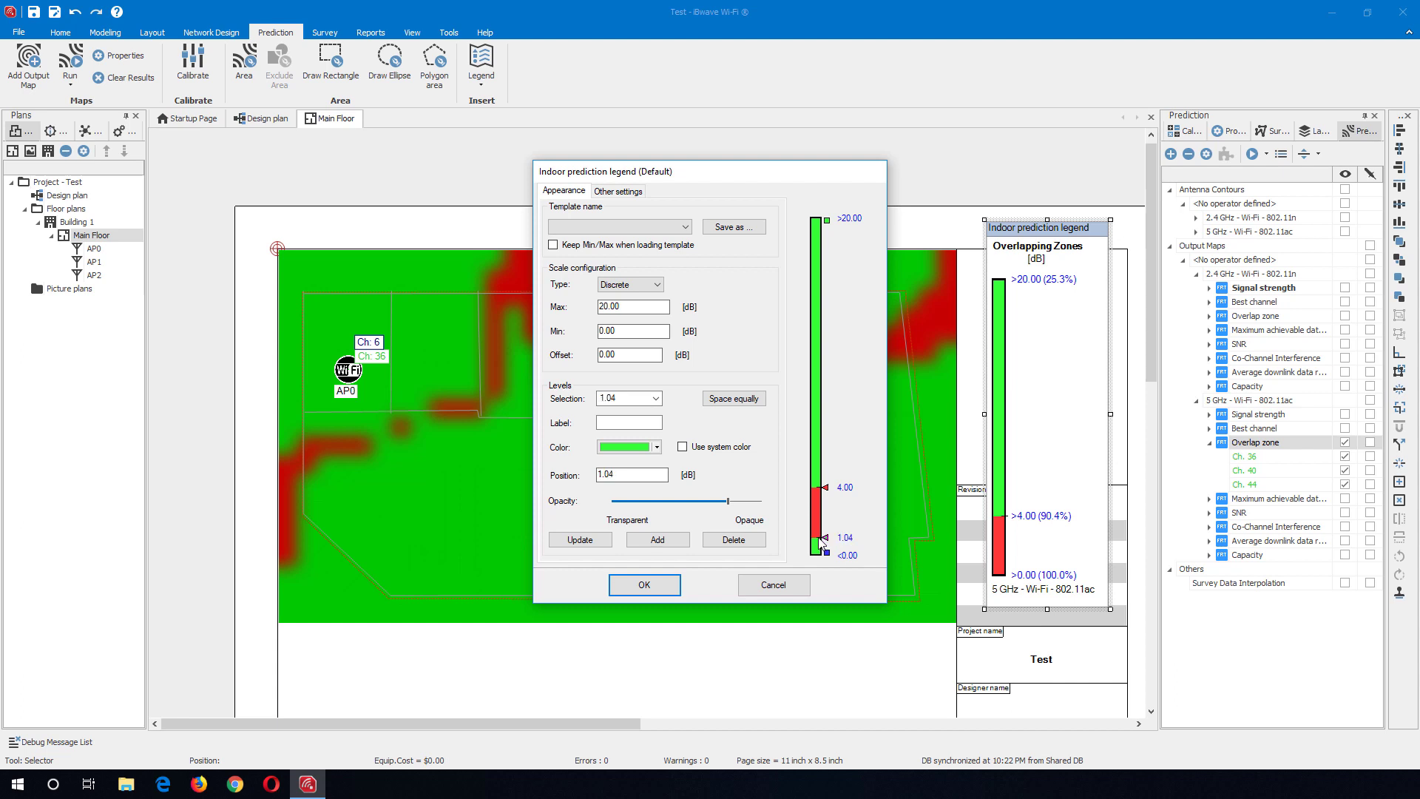
- Lower the legend's red 4.00 level to 2.70 dB and apply the modified scale
{"action": "left_click", "coordinate": [655, 400]}
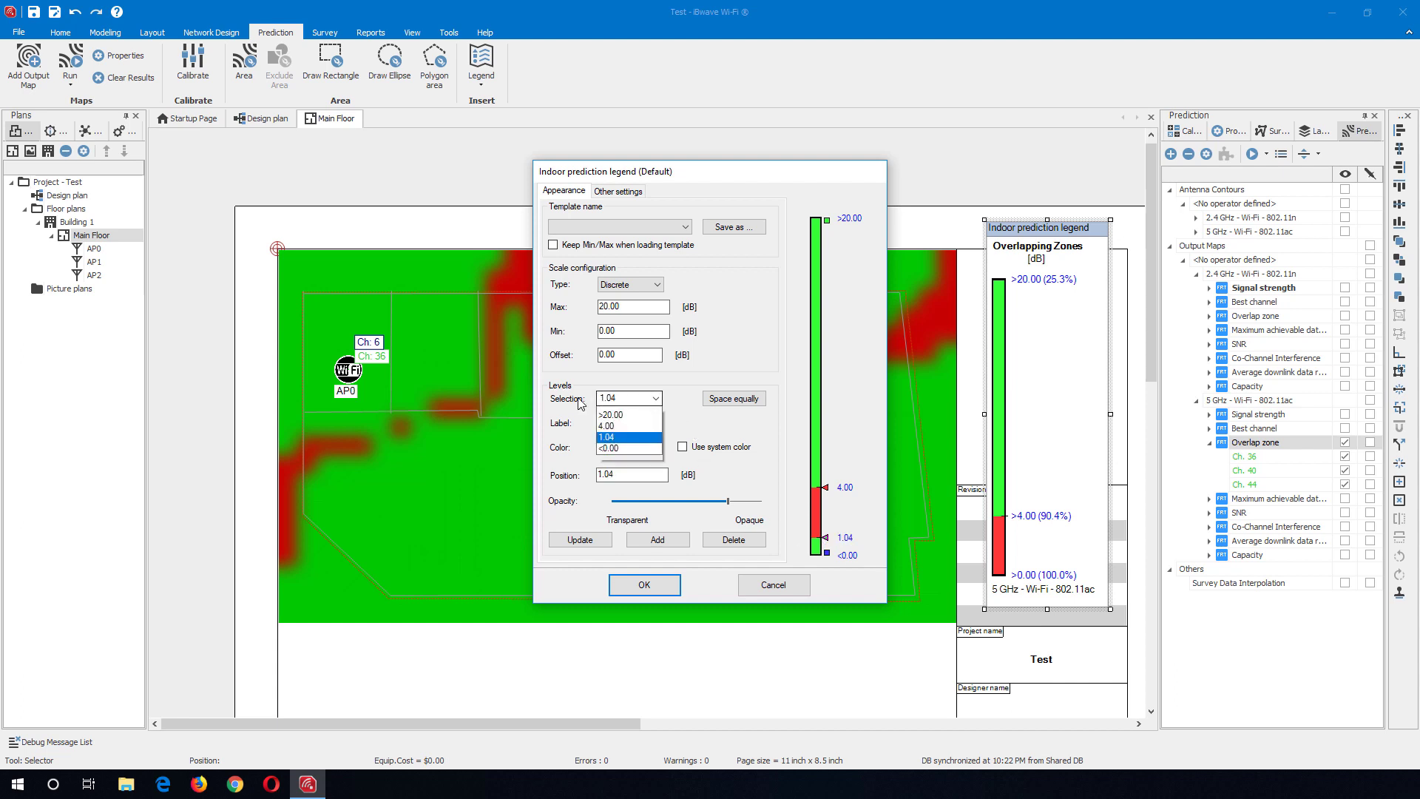
{"action": "left_click", "coordinate": [736, 454]}
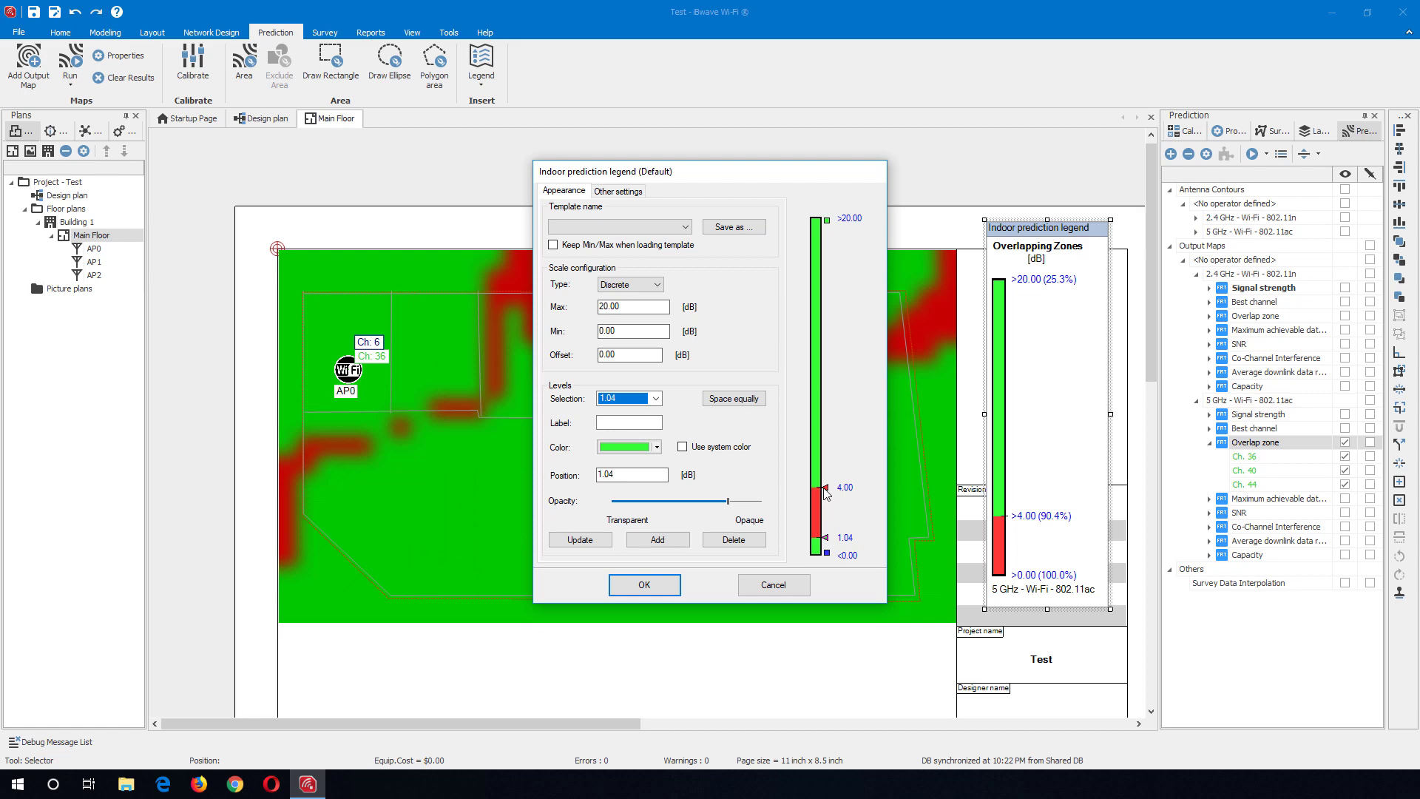
{"action": "left_click_drag", "start_coordinate": [825, 488], "coordinate": [827, 509]}
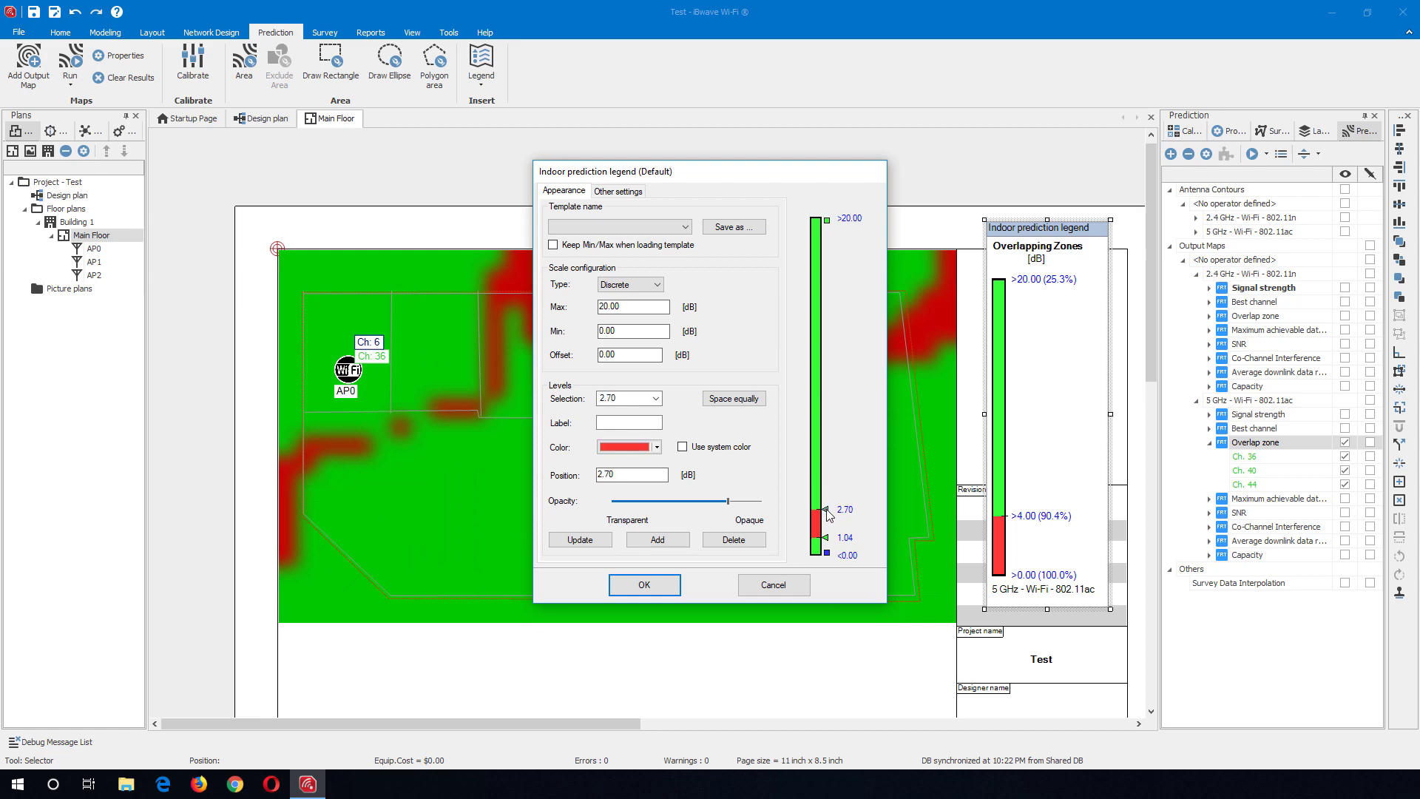
{"action": "left_click", "coordinate": [646, 585]}
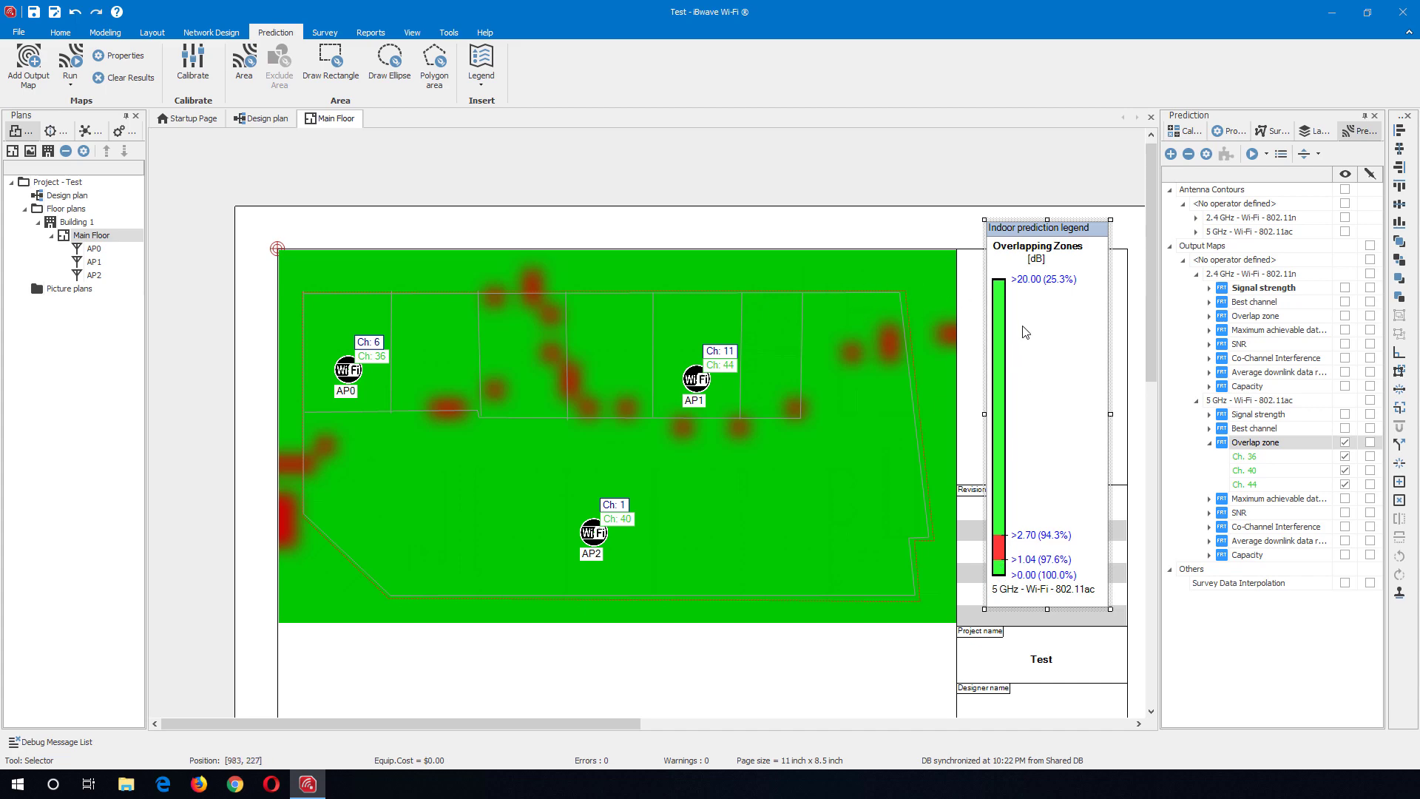
- Hide the 5 GHz overlap zone map and run and display the 2.4 GHz Co-Channel Interference prediction instead
{"action": "left_click", "coordinate": [1345, 443]}
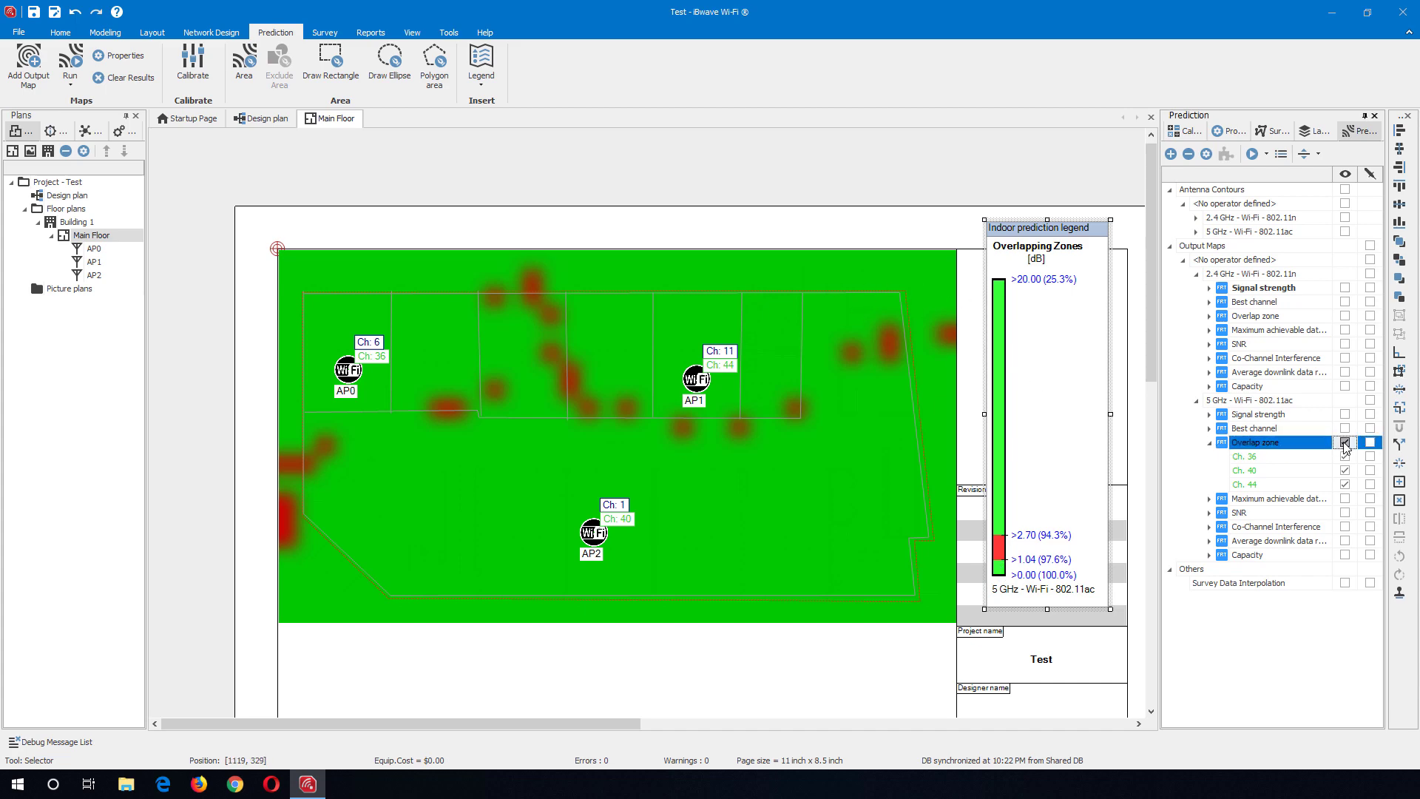
{"action": "left_click", "coordinate": [1211, 443]}
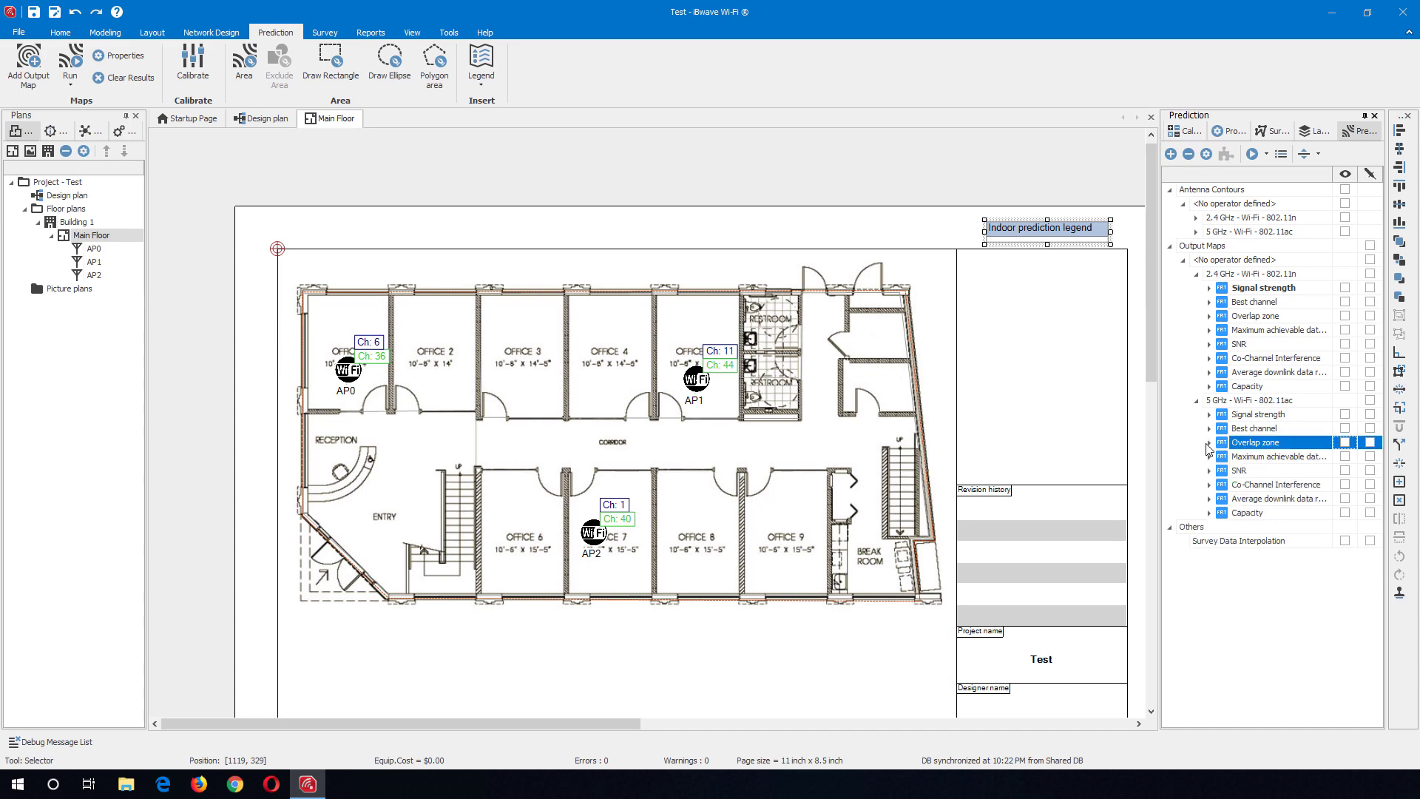
{"action": "right_click", "coordinate": [1256, 363]}
{"action": "left_click", "coordinate": [1293, 374]}
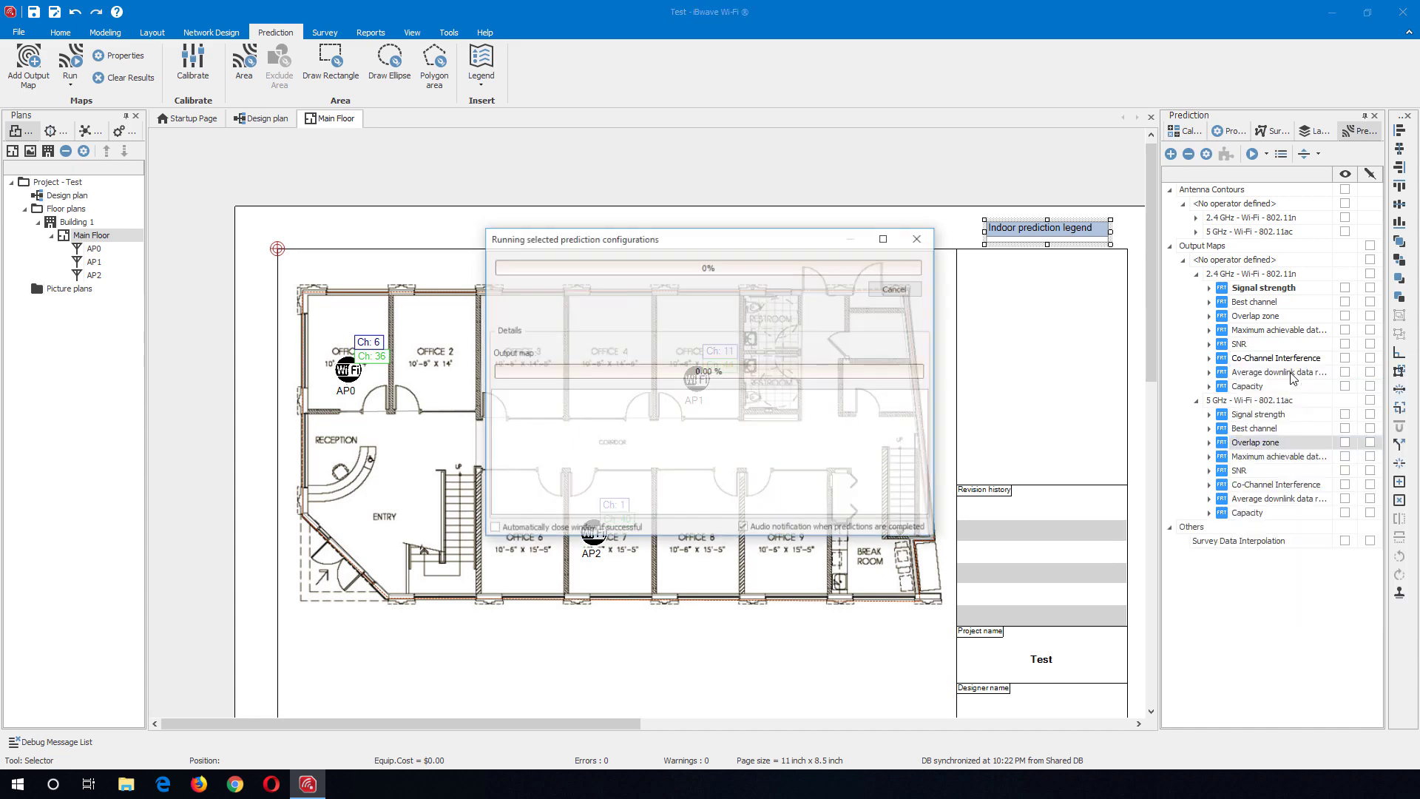
{"action": "left_click", "coordinate": [896, 288]}
{"action": "left_click", "coordinate": [1302, 361]}
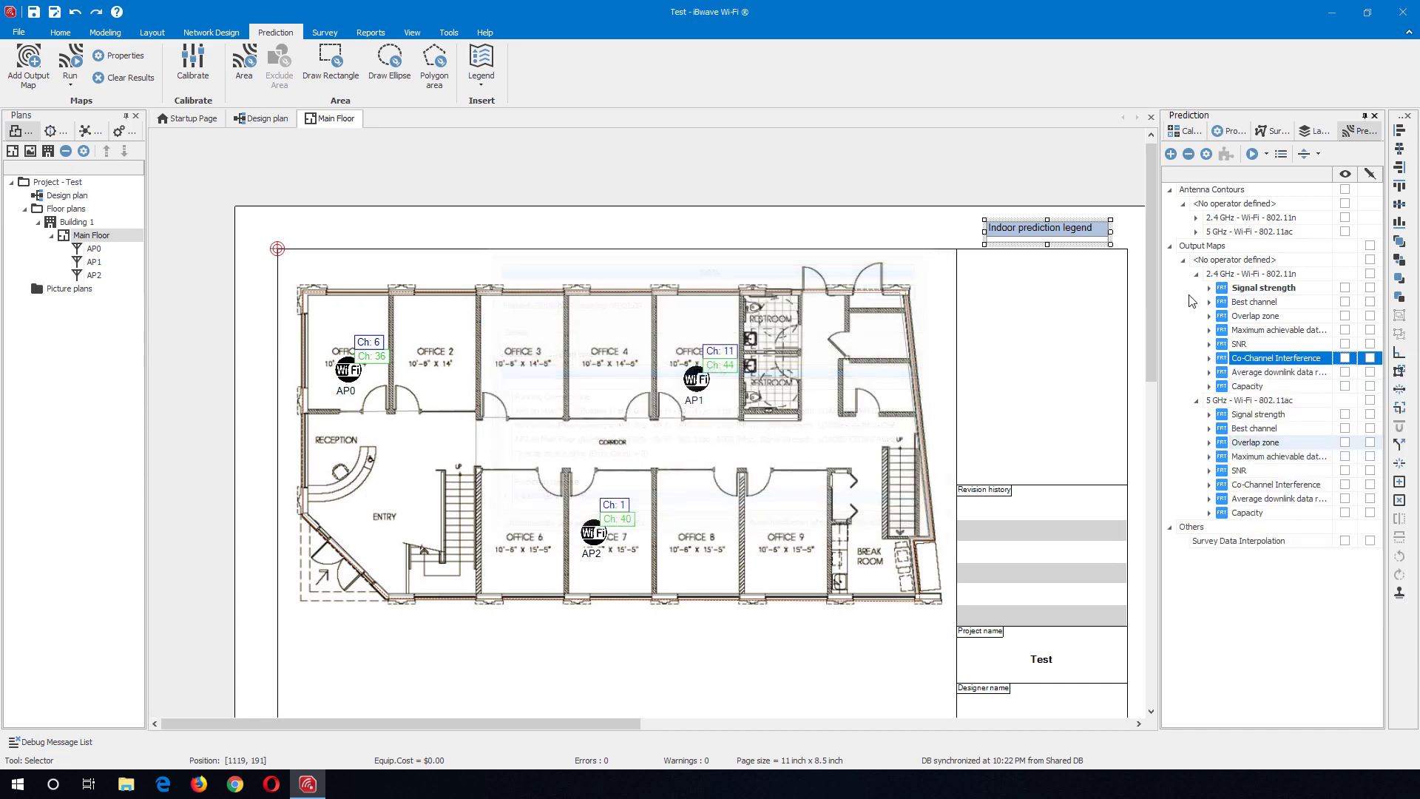
{"action": "left_click", "coordinate": [1345, 358]}
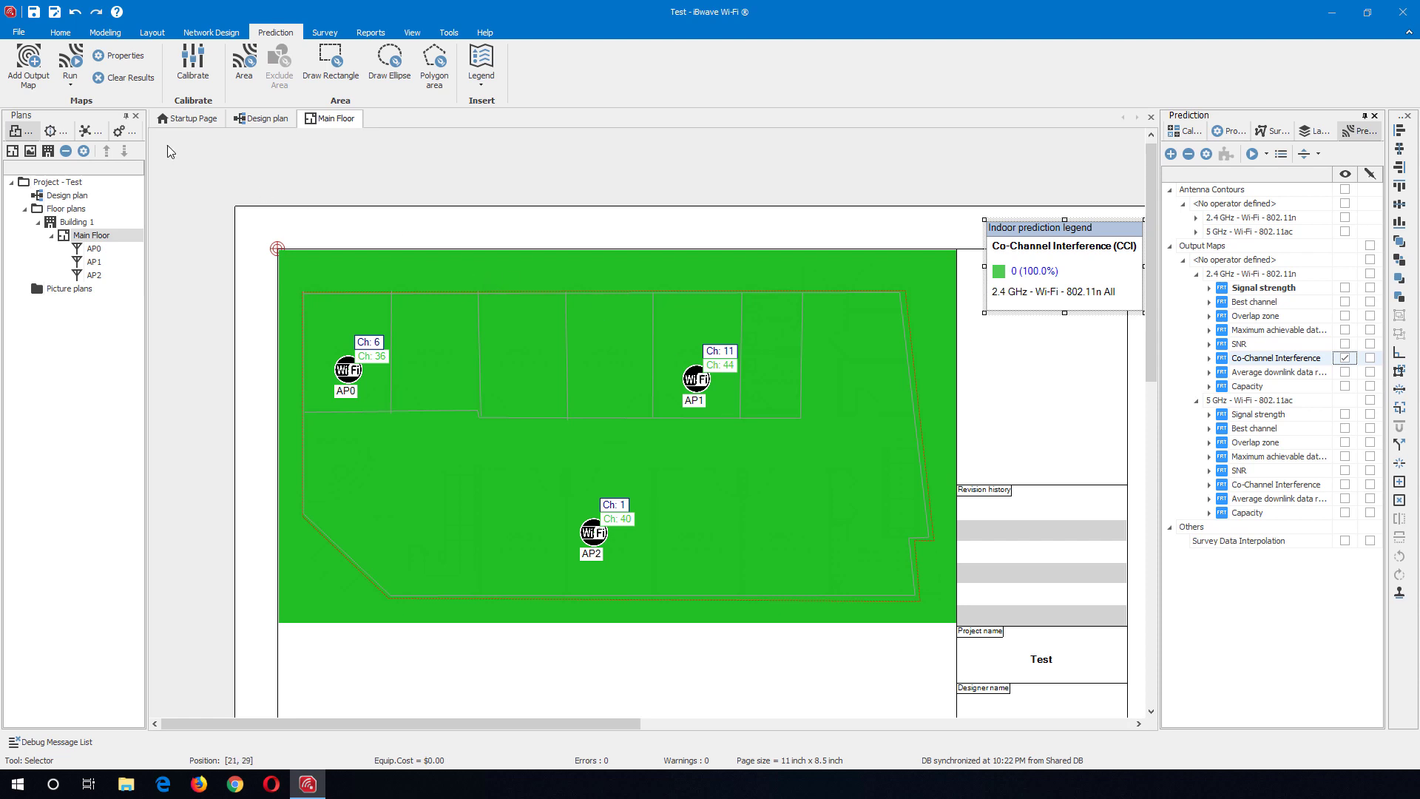
- Place a Ubiquiti UAP-AC-LR access point in the break room area of the Main Floor plan
{"action": "left_click", "coordinate": [94, 37]}
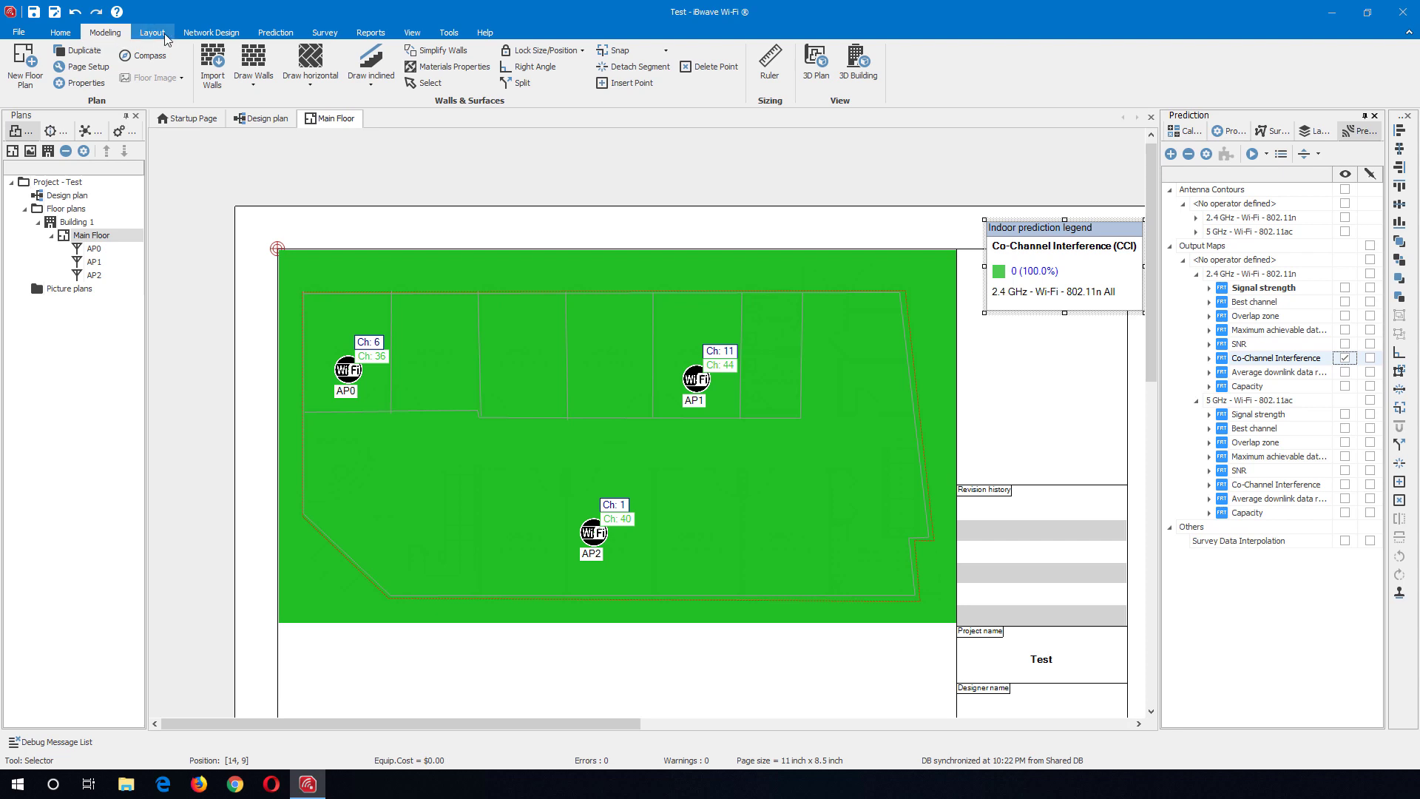
{"action": "left_click", "coordinate": [226, 34]}
{"action": "left_click", "coordinate": [68, 65]}
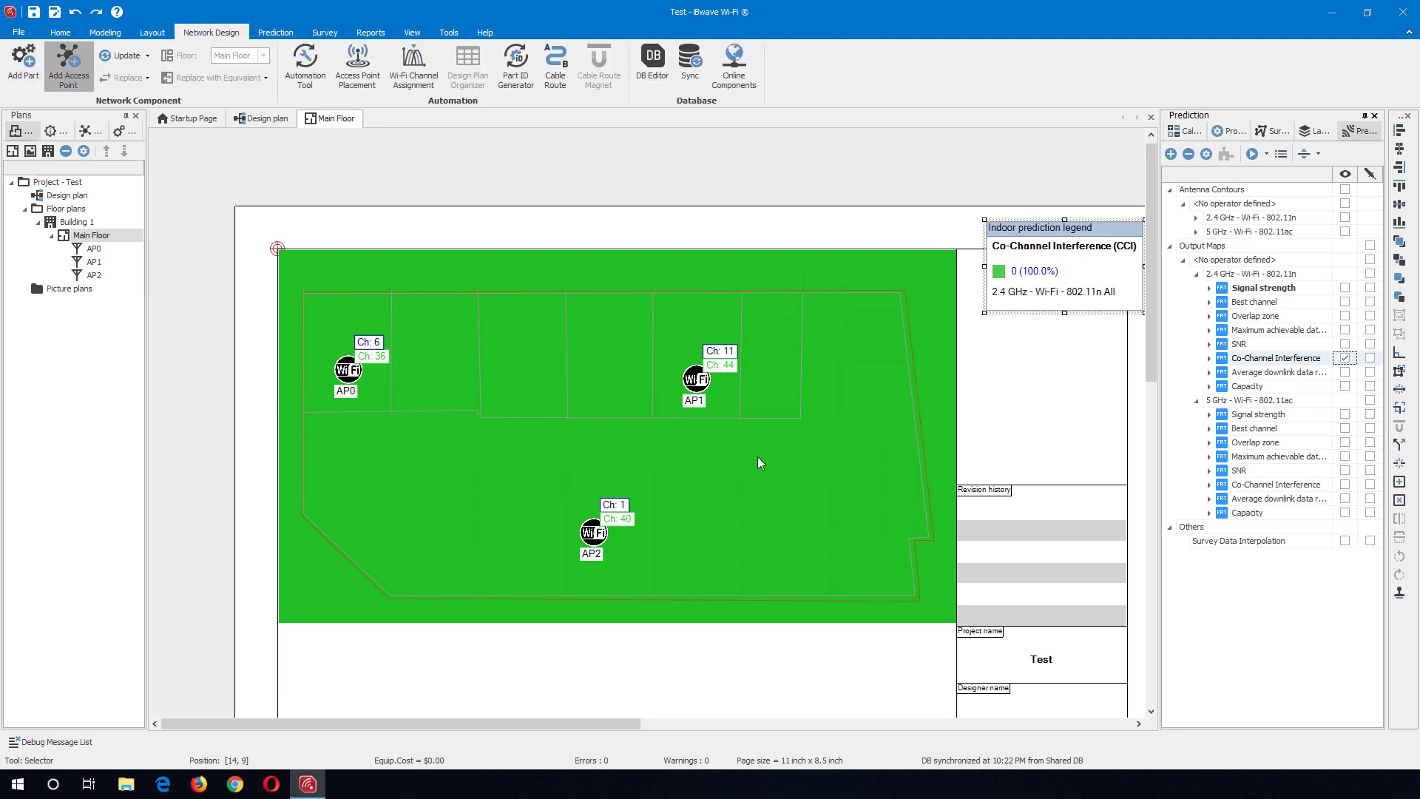
{"action": "left_click", "coordinate": [825, 503]}
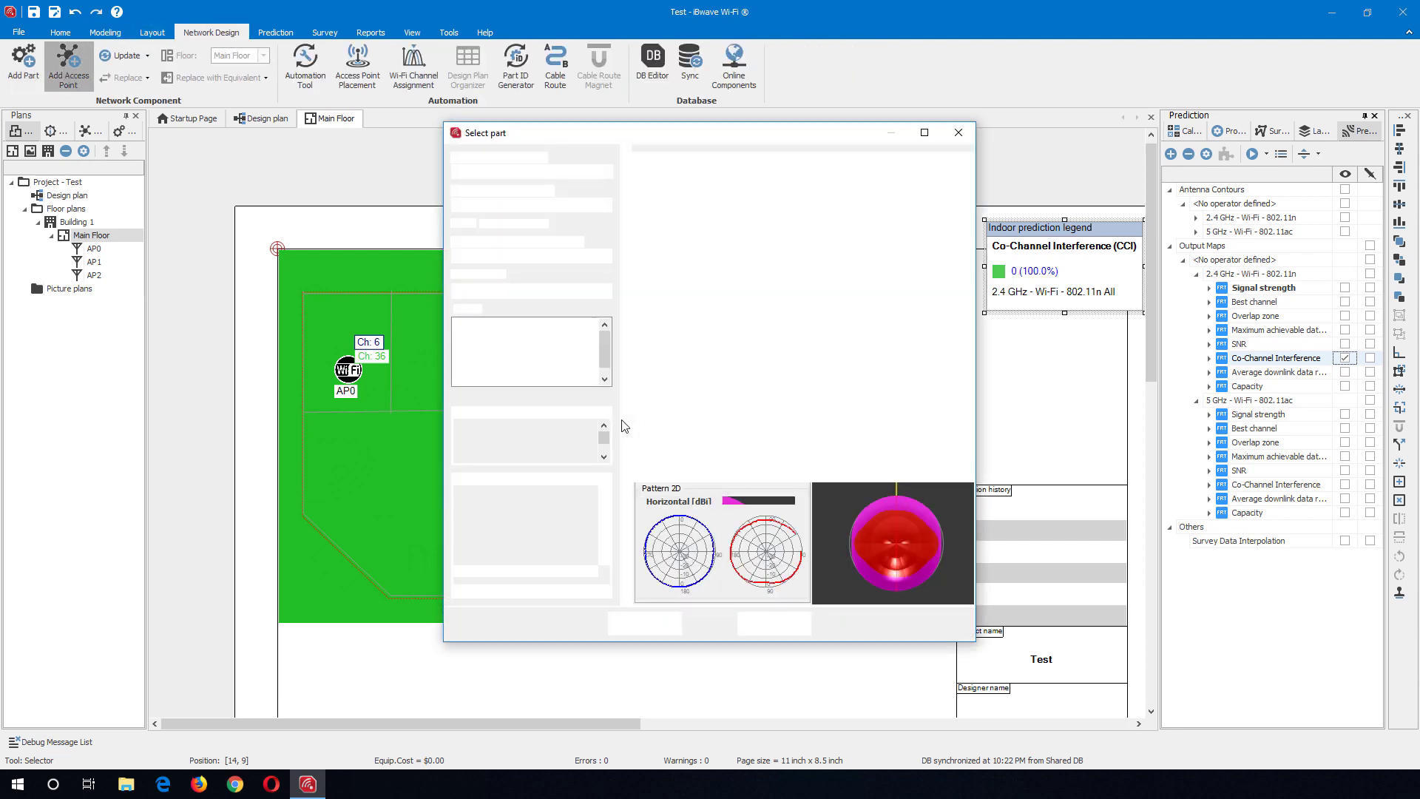
{"action": "left_click", "coordinate": [511, 343]}
{"action": "left_click", "coordinate": [649, 624]}
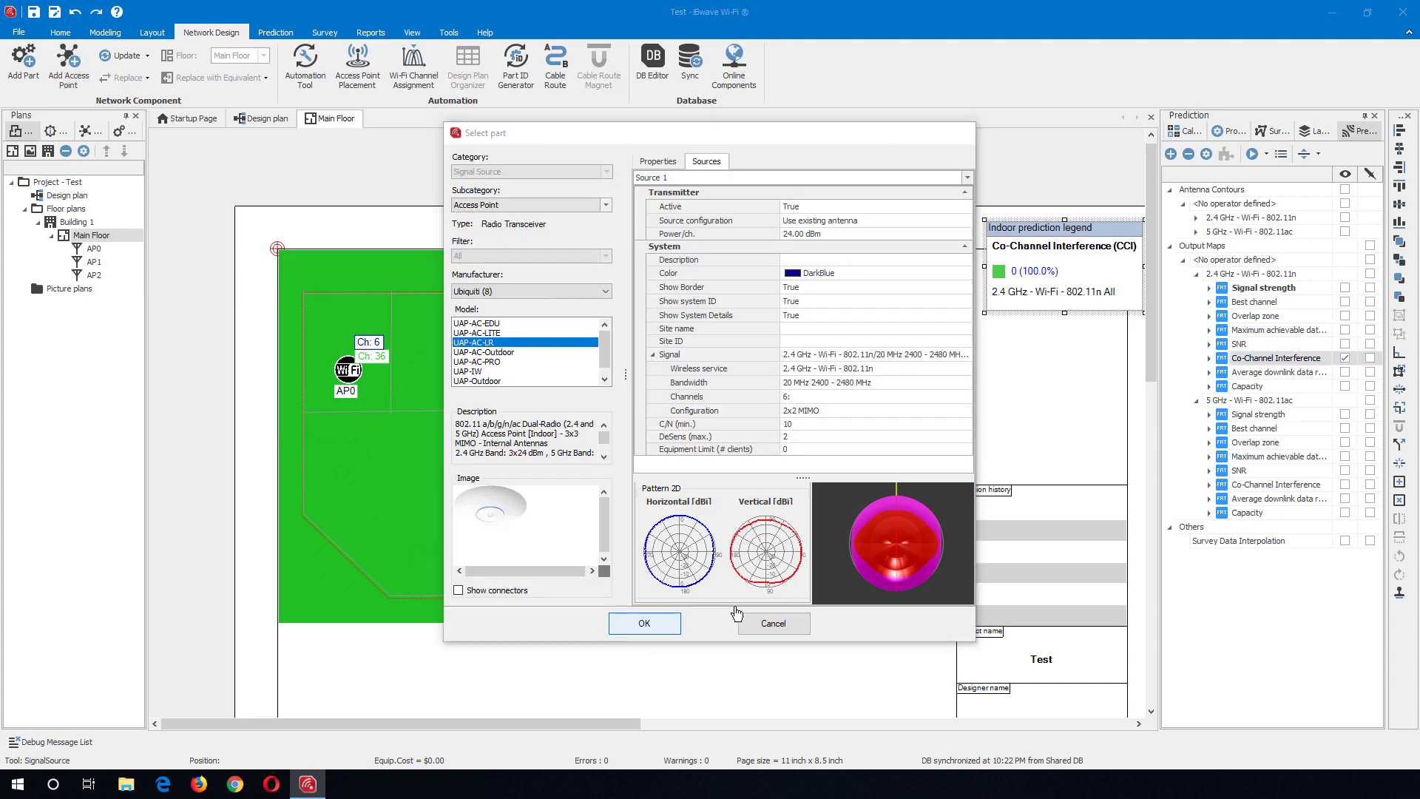
{"action": "left_click", "coordinate": [838, 532]}
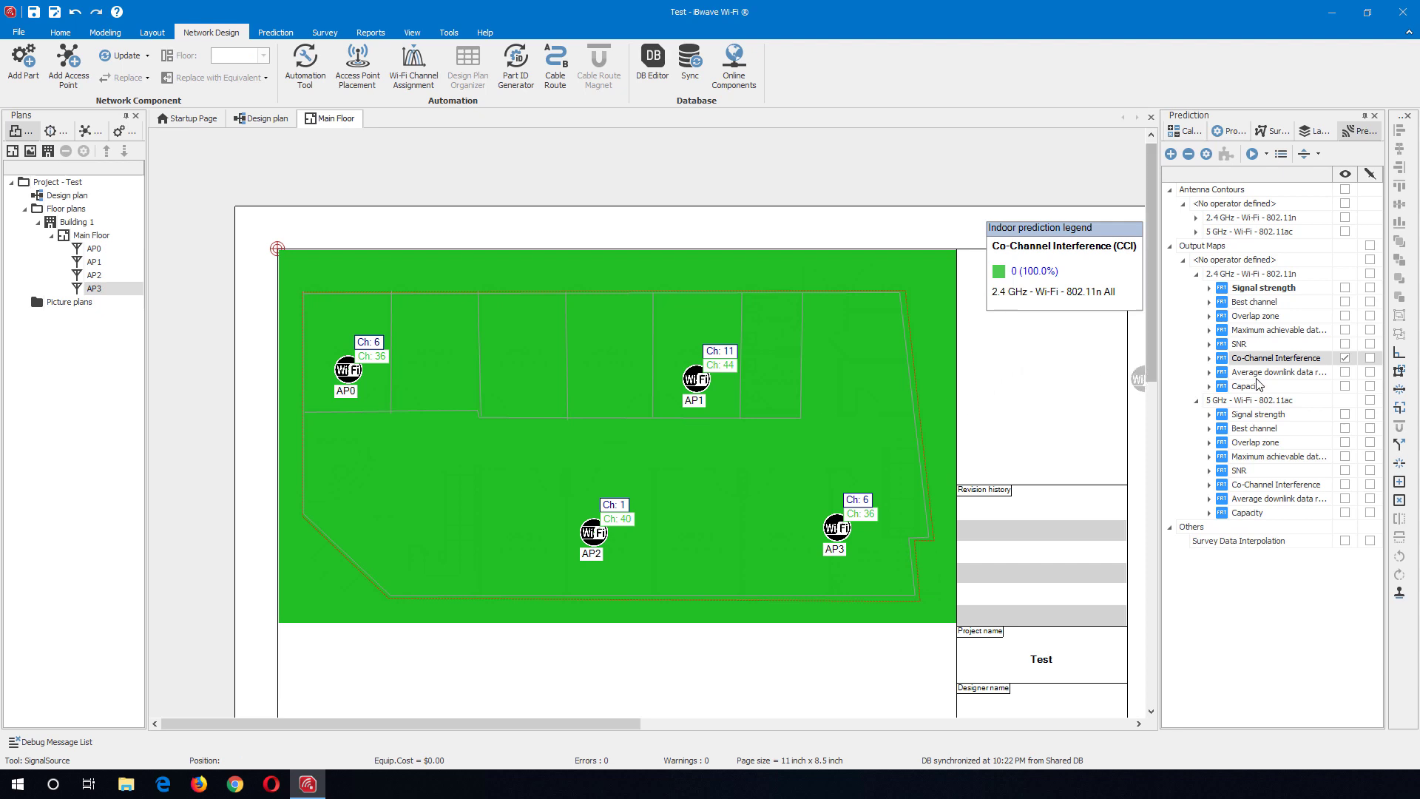
- Rerun the 2.4 GHz Co-Channel Interference prediction with the added access point and end access point placement
{"action": "right_click", "coordinate": [1280, 366]}
{"action": "left_click", "coordinate": [1294, 379]}
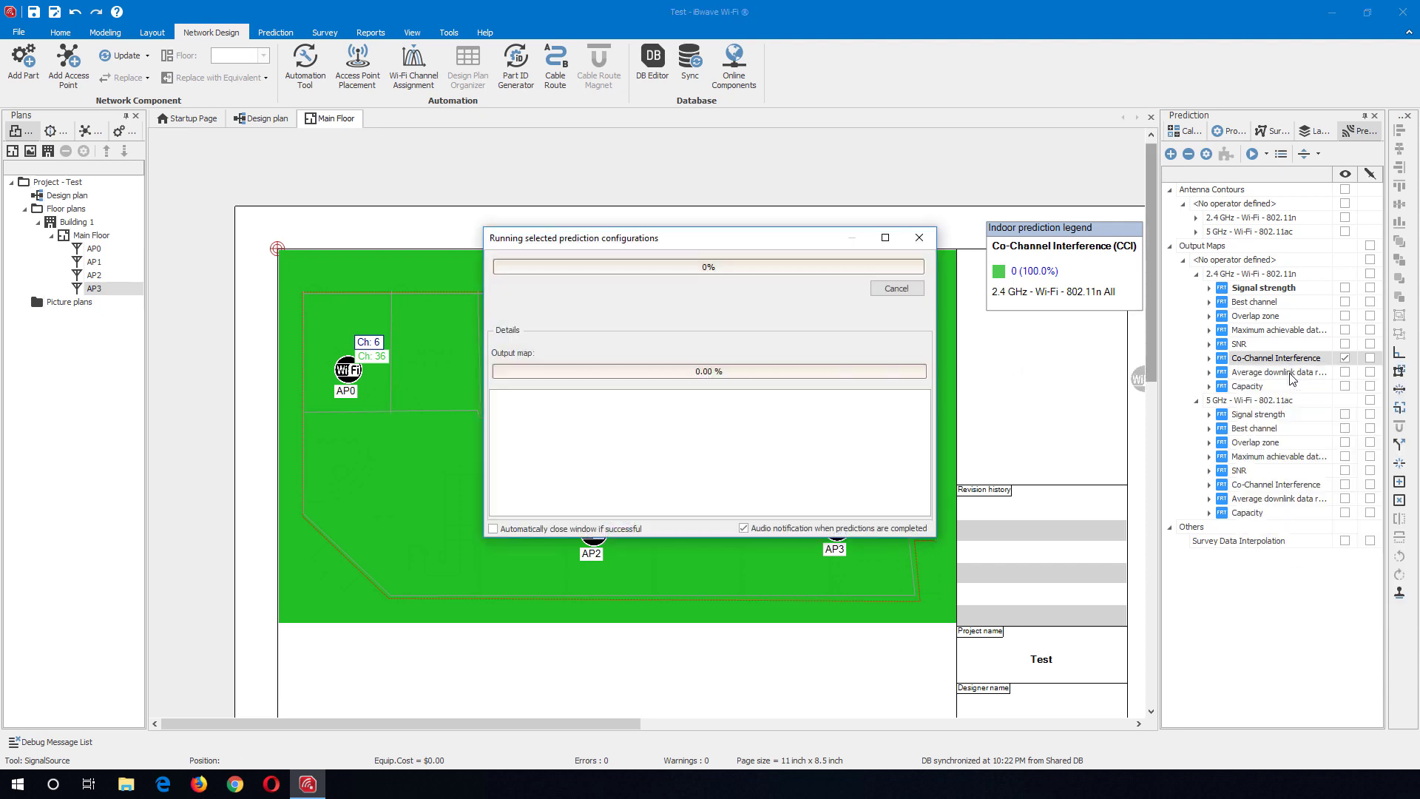
{"action": "left_click", "coordinate": [897, 287]}
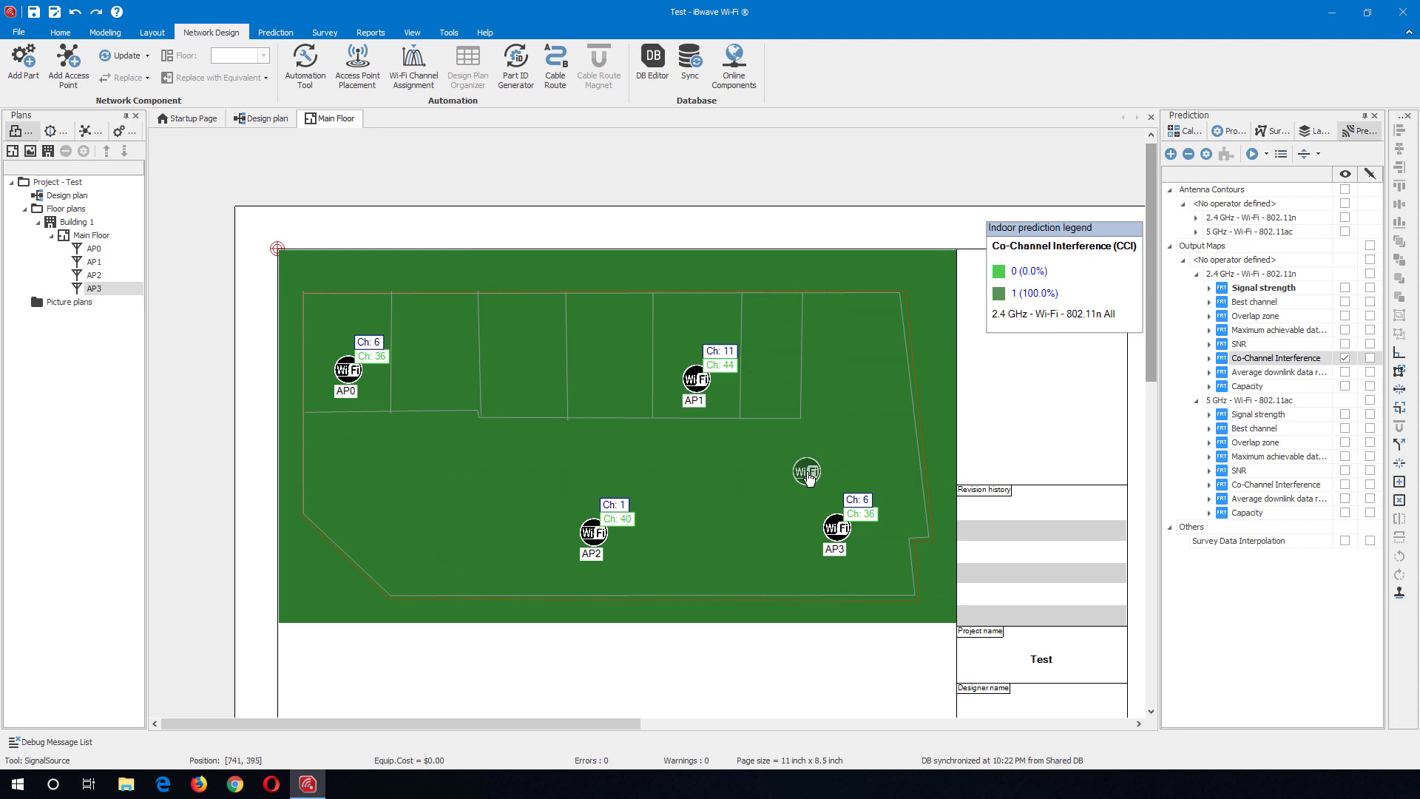
{"action": "key", "text": "Escape"}
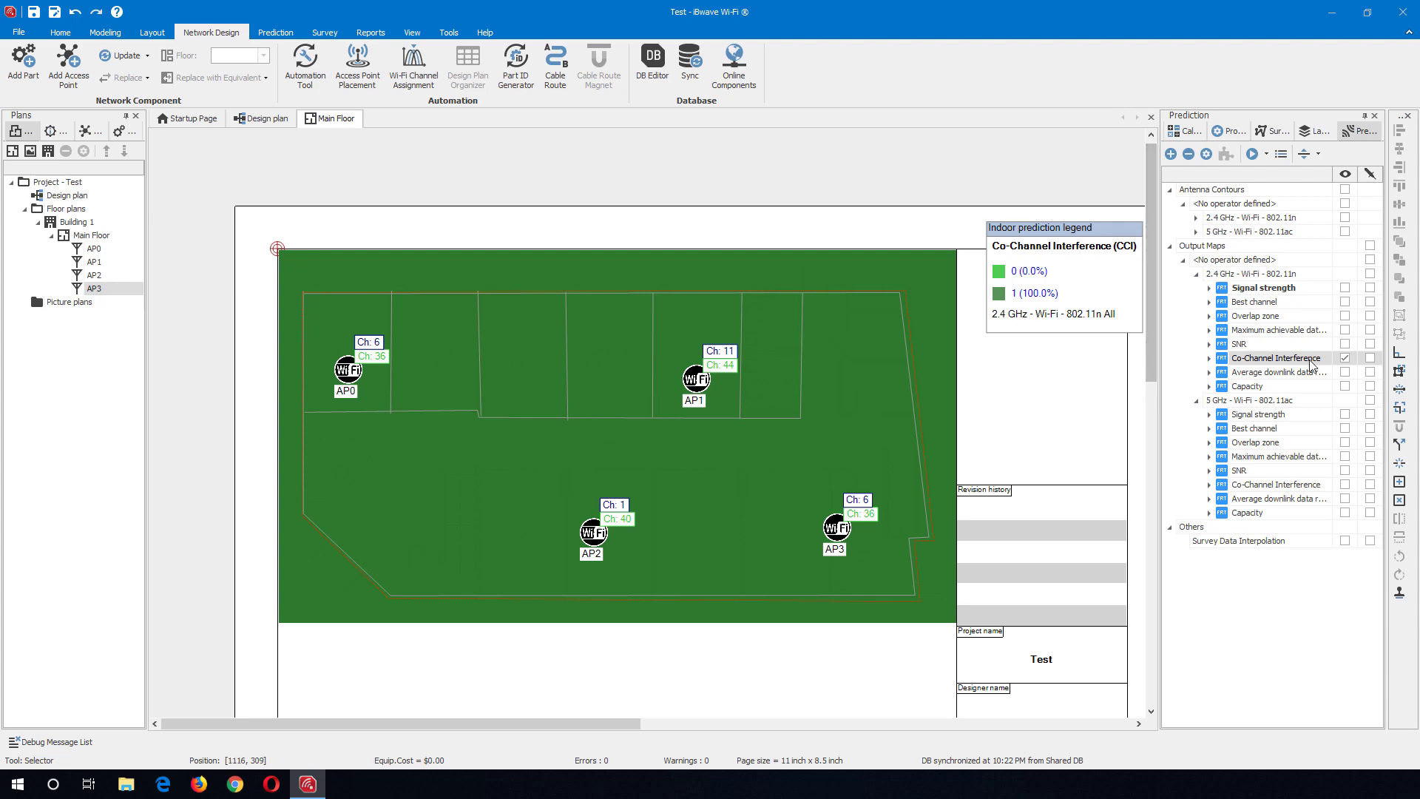
- Rerun the 2.4 GHz prediction and show the Signal strength map in place of the Co-Channel Interference map
{"action": "left_click", "coordinate": [1345, 358]}
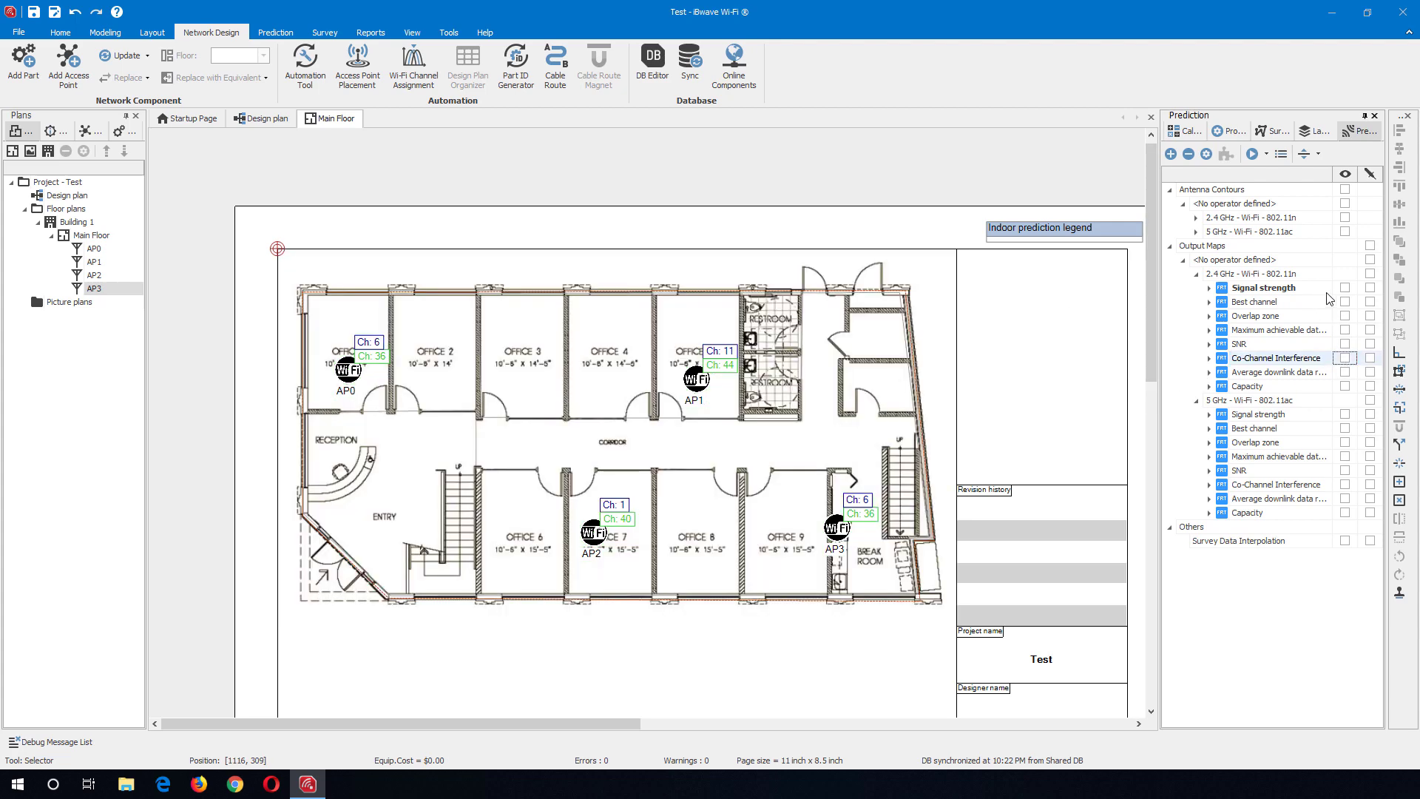
{"action": "right_click", "coordinate": [1267, 288]}
{"action": "left_click", "coordinate": [1288, 303]}
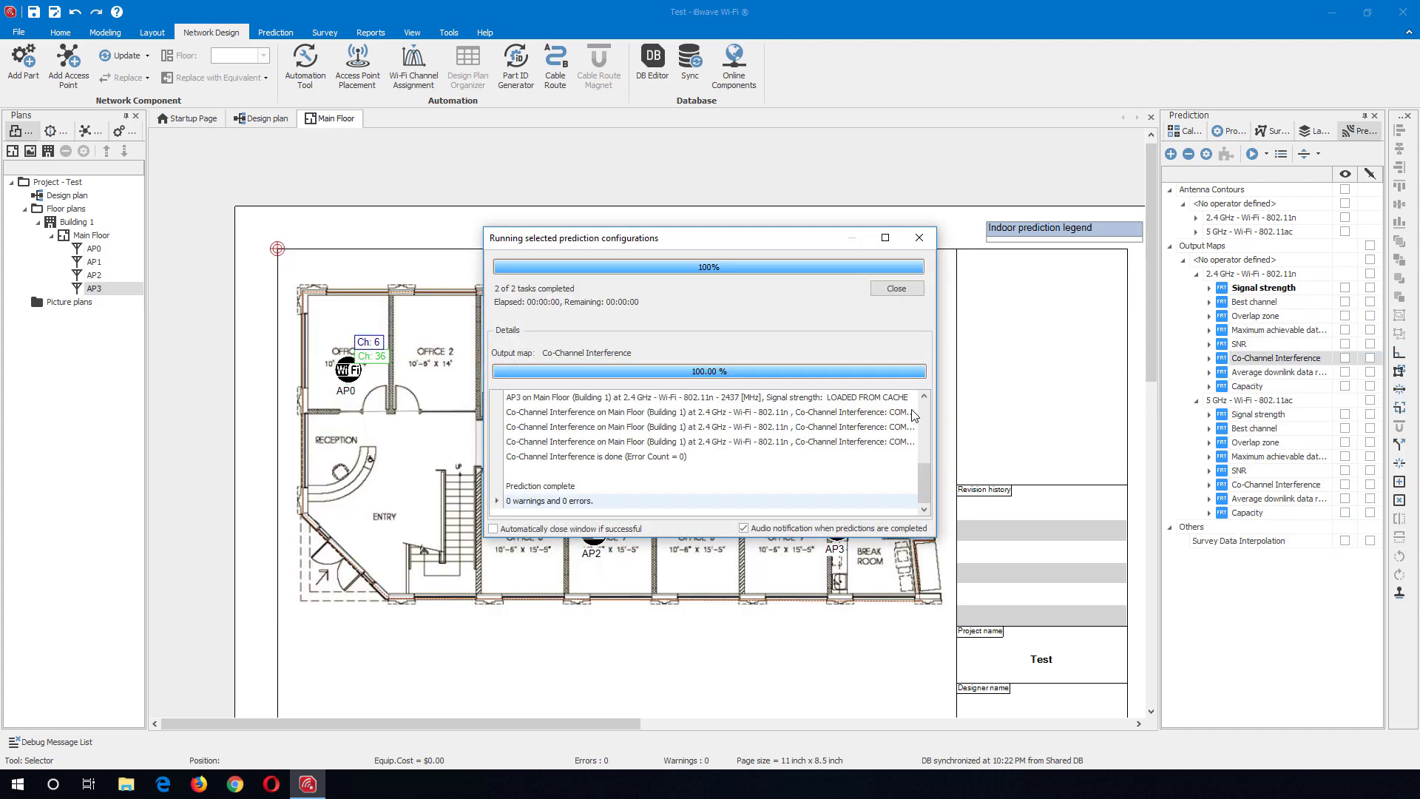
{"action": "left_click", "coordinate": [1345, 288]}
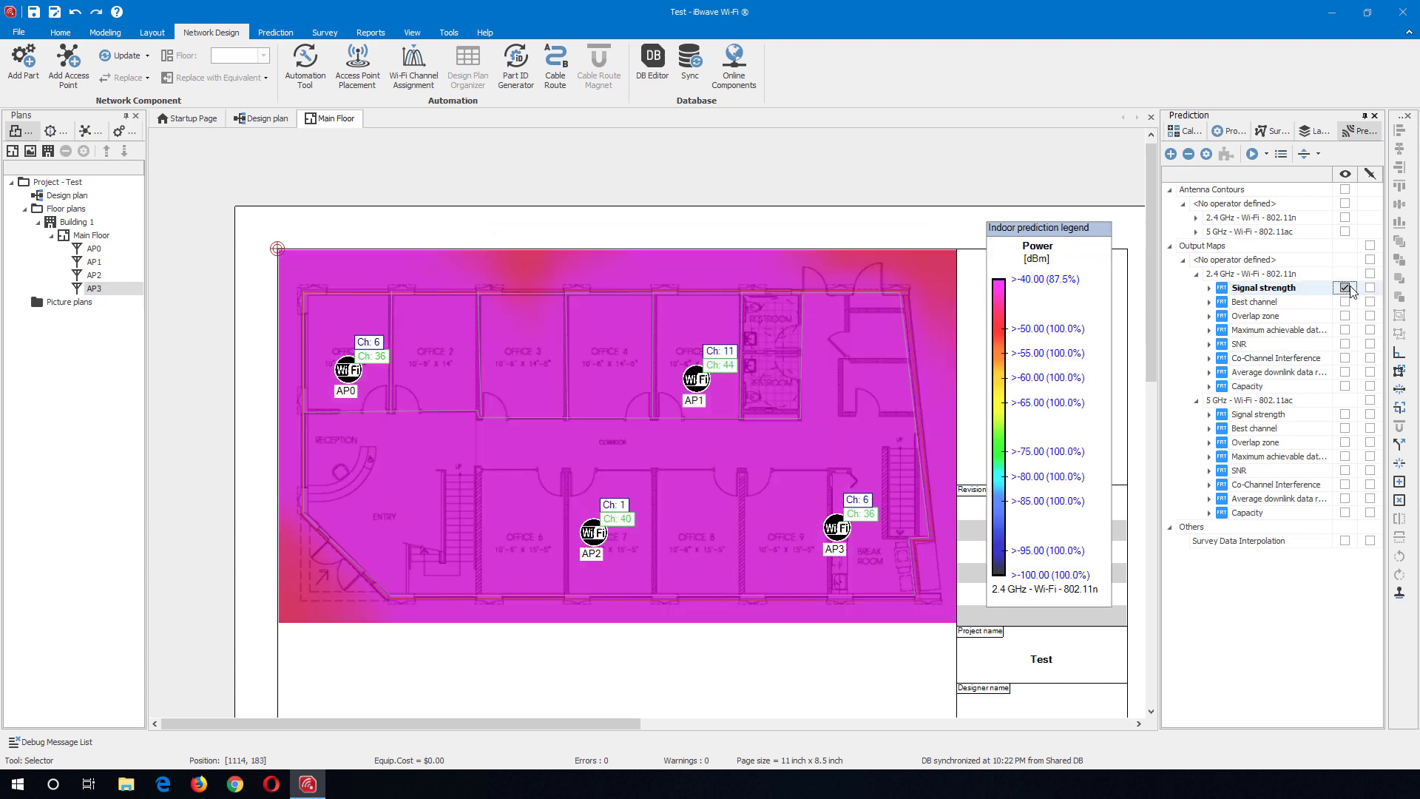